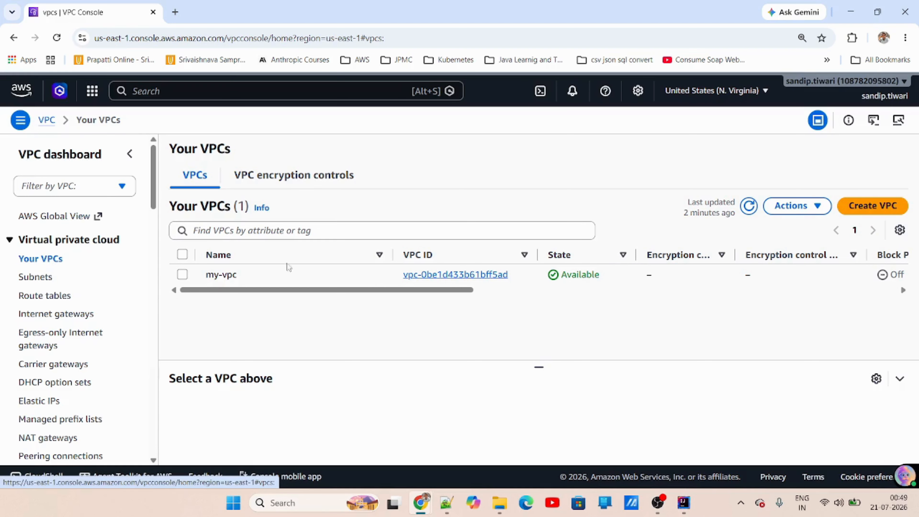
Step: Examine the details and resource map of my-vpc, including its subnets and route tables
left_click(452, 275)
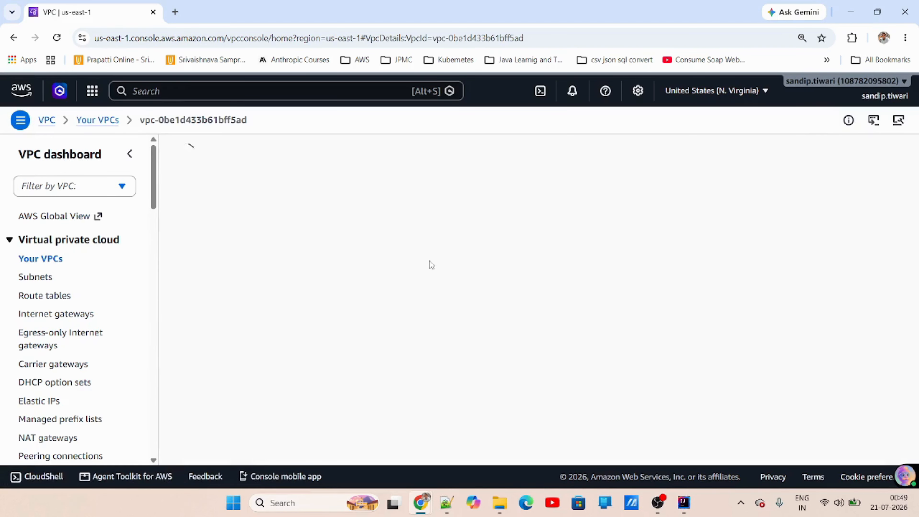
scroll(367, 357, "down", 5)
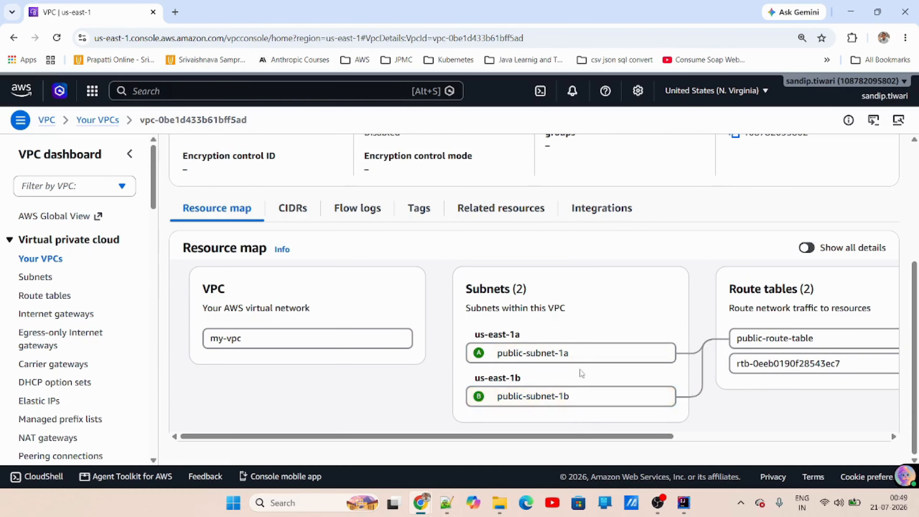
left_click_drag(571, 442, 400, 439)
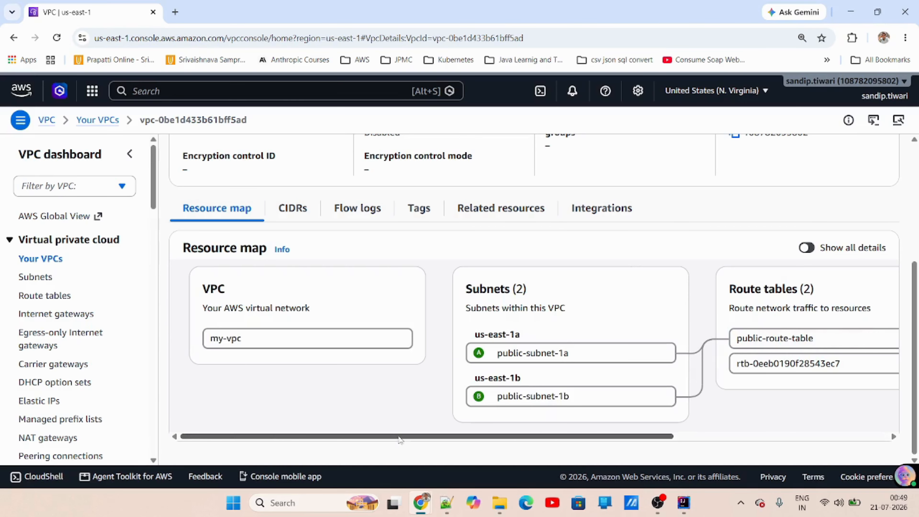
scroll(333, 259, "up", 4)
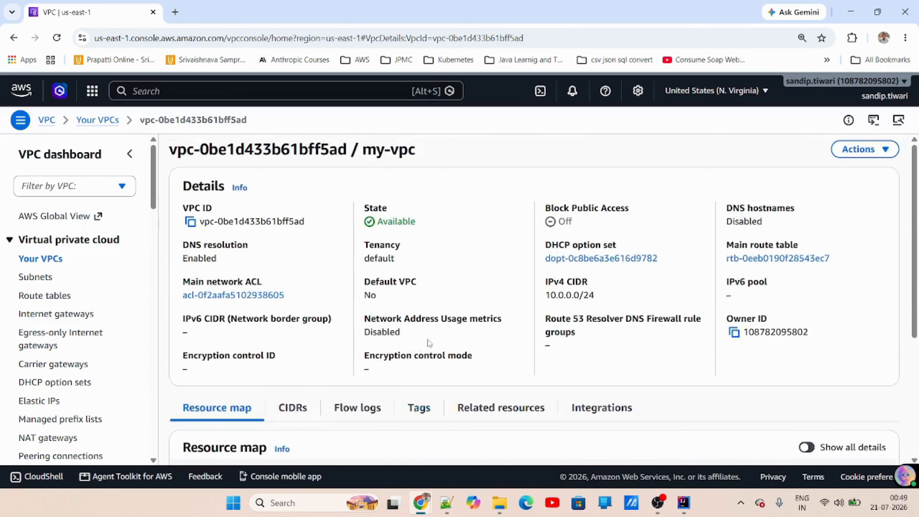
scroll(689, 399, "down", 3)
scroll(688, 398, "down", 1)
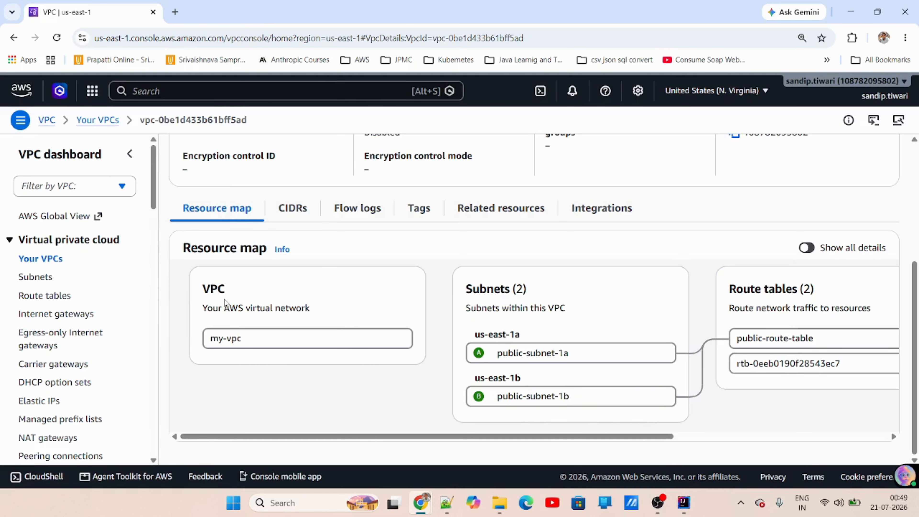
scroll(121, 100, "up", 5)
scroll(580, 287, "down", 5)
scroll(557, 366, "up", 4)
scroll(457, 363, "down", 3)
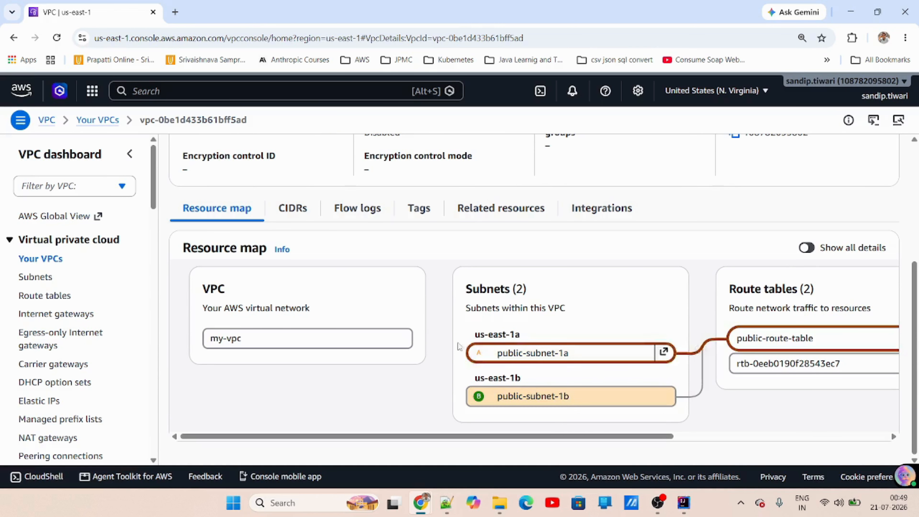
scroll(510, 320, "up", 1)
scroll(509, 321, "up", 3)
scroll(510, 320, "down", 1)
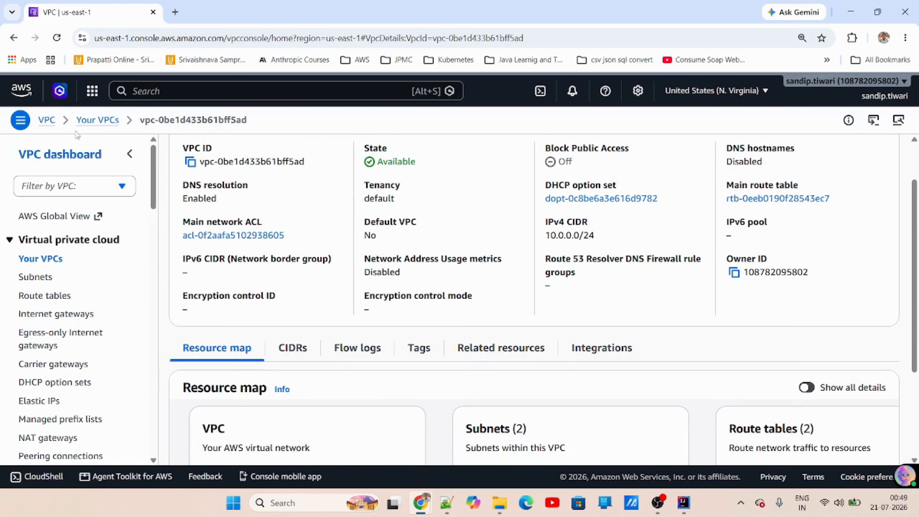
Step: Open the EC2 launch template my-web-server-lT and review its version and instance details
left_click(150, 93)
type("EC2")
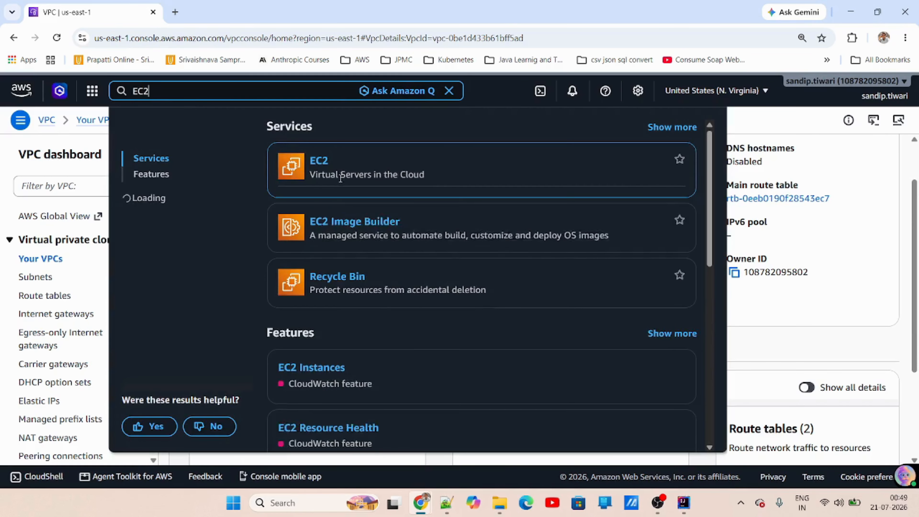
left_click(323, 164)
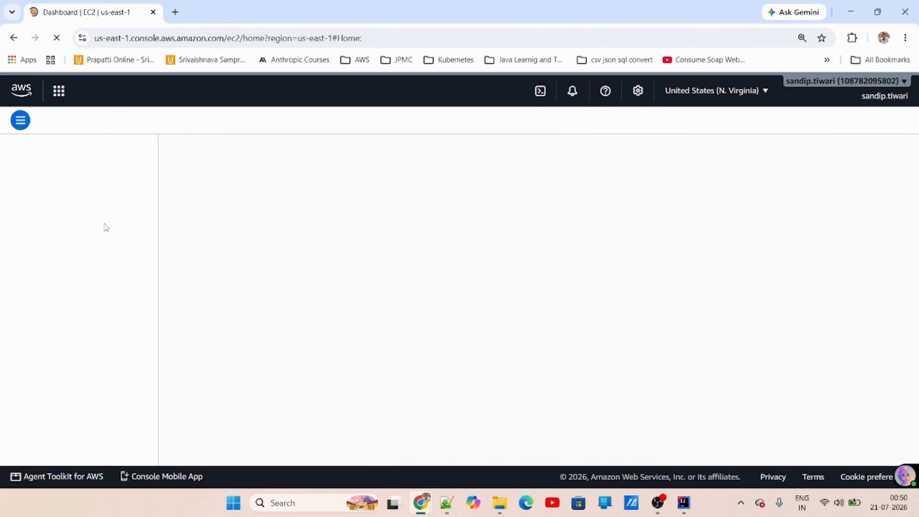
left_click(63, 276)
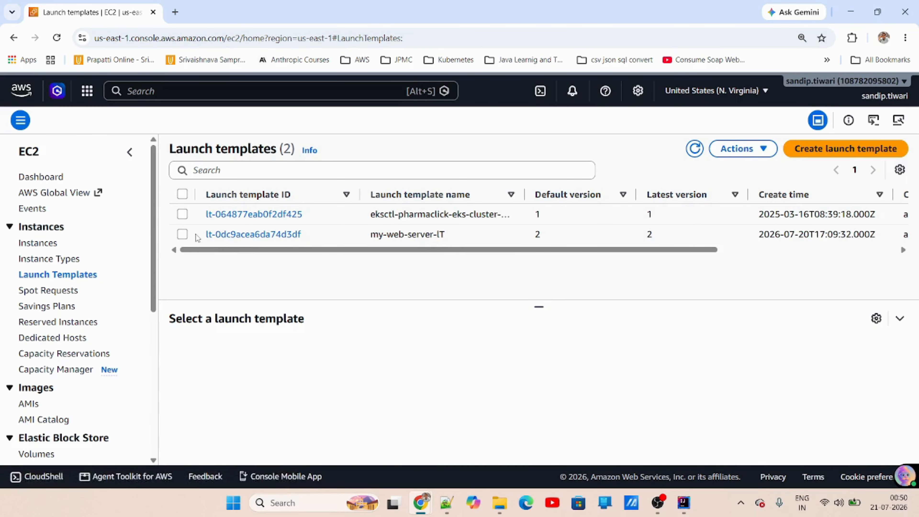
left_click(250, 236)
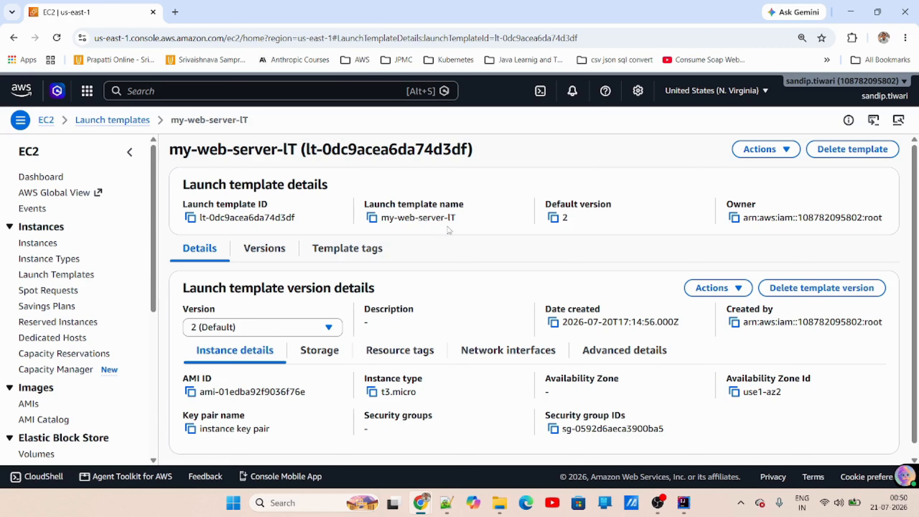
scroll(539, 276, "down", 1)
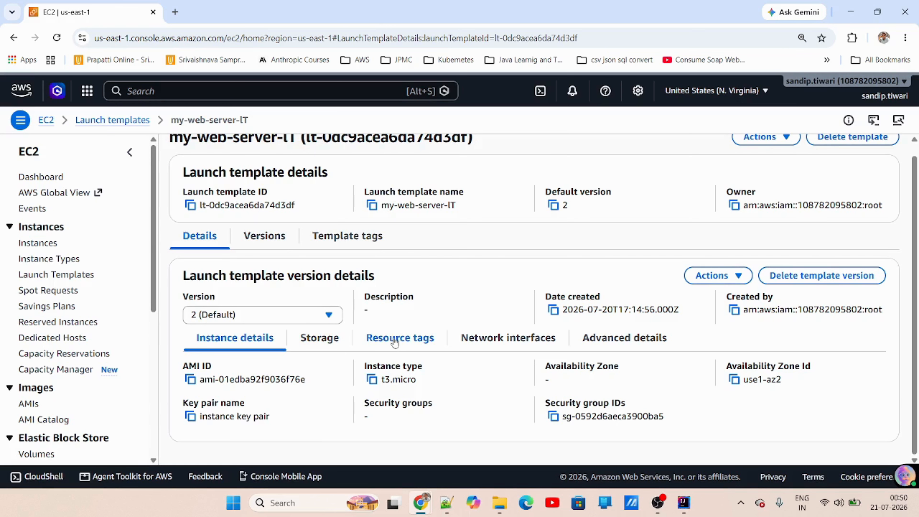
scroll(502, 340, "up", 1)
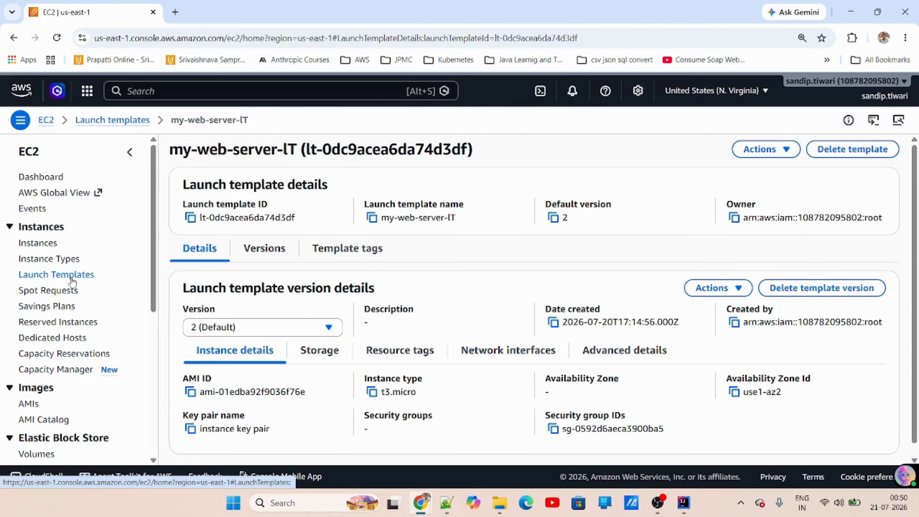
Step: Open the form for launching an instance from the my-web-server-lT template and check its number of instances setting
left_click(71, 279)
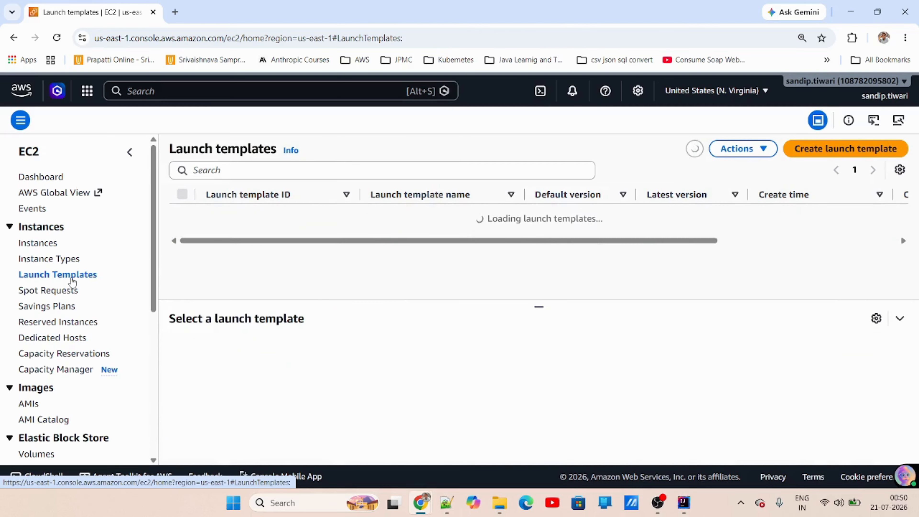
left_click(741, 148)
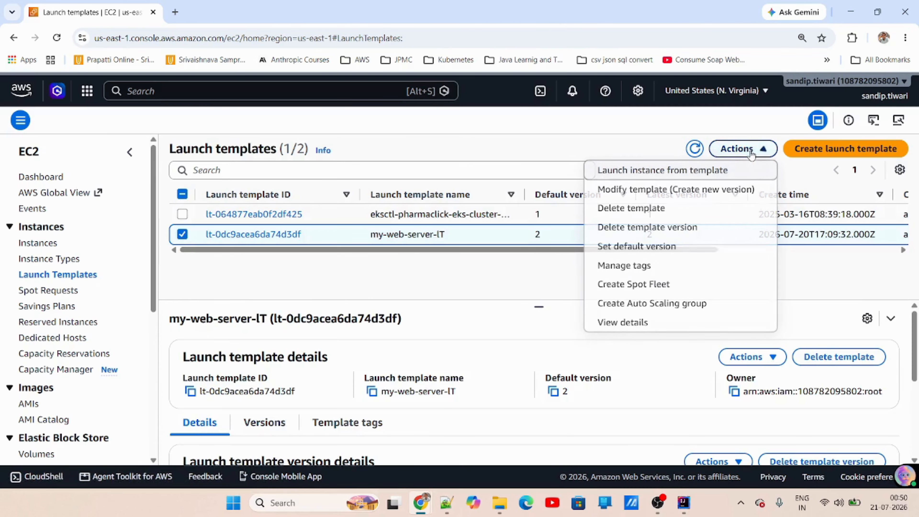
left_click(669, 173)
left_click_drag(663, 199, 634, 198)
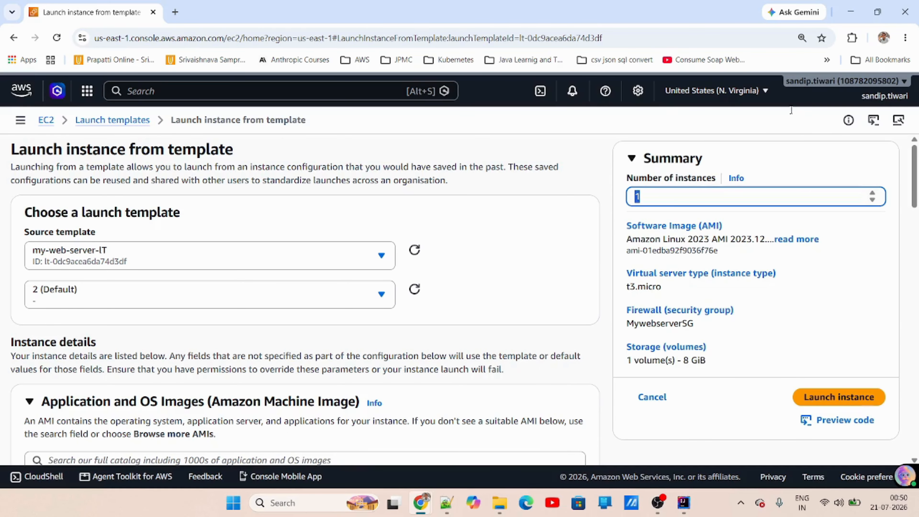
Step: Open the details of Admin-instance from the EC2 instances list and copy its public IPv4 address
left_click(46, 120)
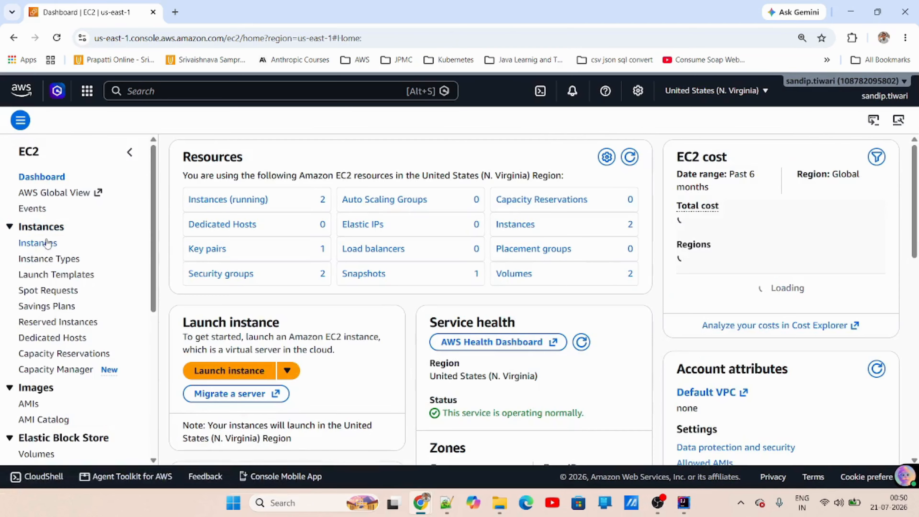
left_click(38, 242)
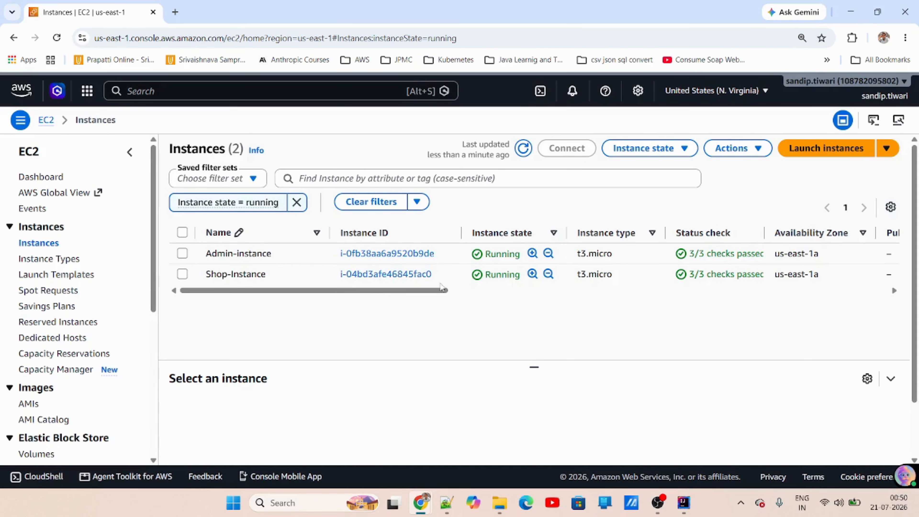
mouse_move(368, 291)
left_mouse_down()
mouse_move(719, 293)
mouse_move(369, 292)
left_mouse_up()
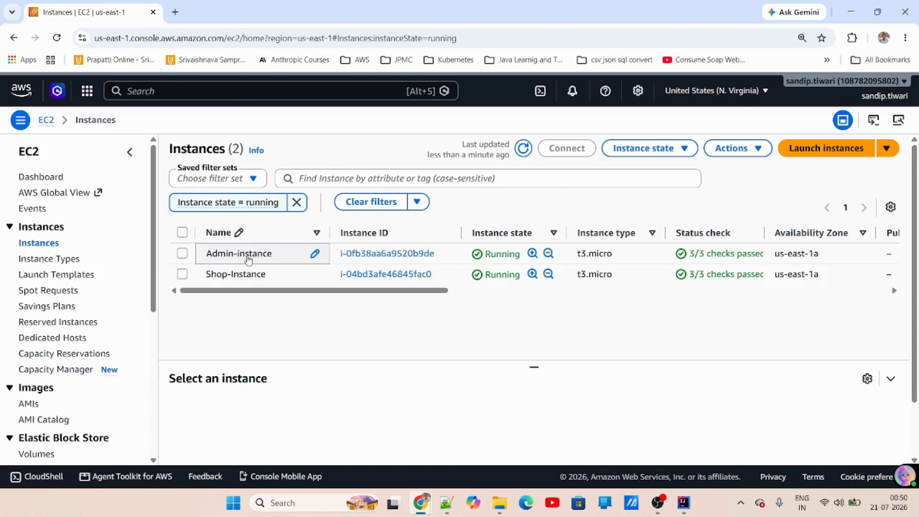
left_click(403, 255)
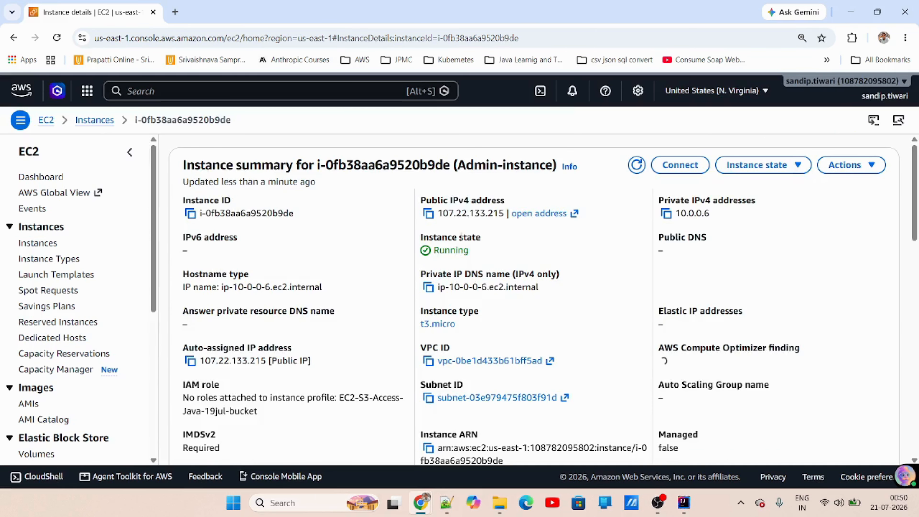
left_click(429, 214)
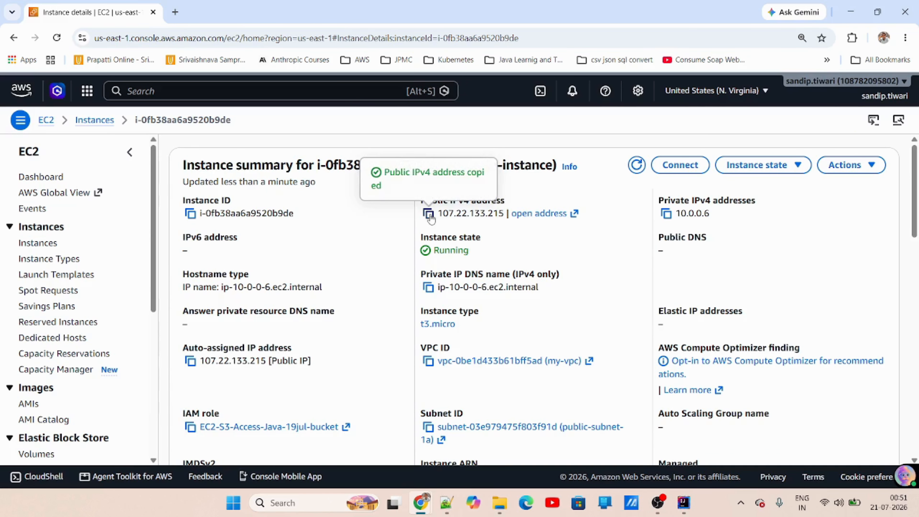
Step: Enter the copied Admin-instance public address with port 8080 as the URL in a new browser tab
left_click(175, 12)
type("htt")
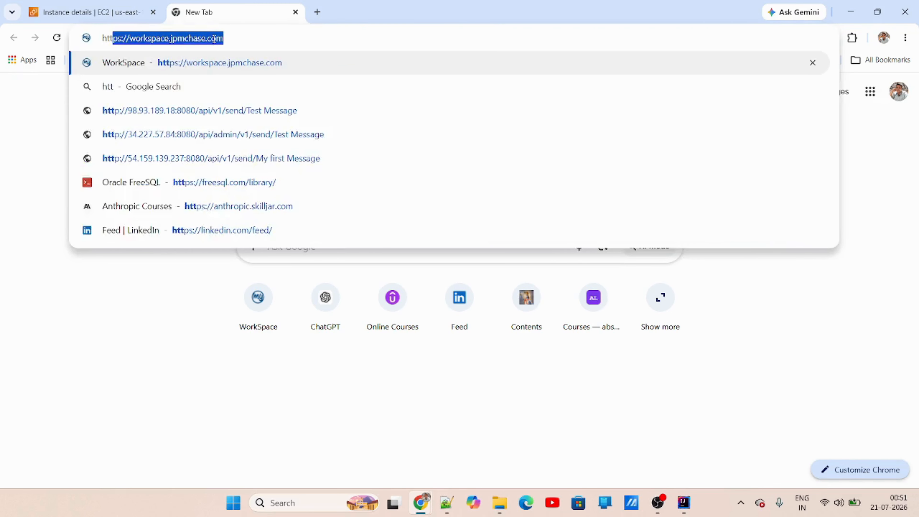
key("BackSpace")
key("BackSpace")
key("BackSpace")
key("BackSpace")
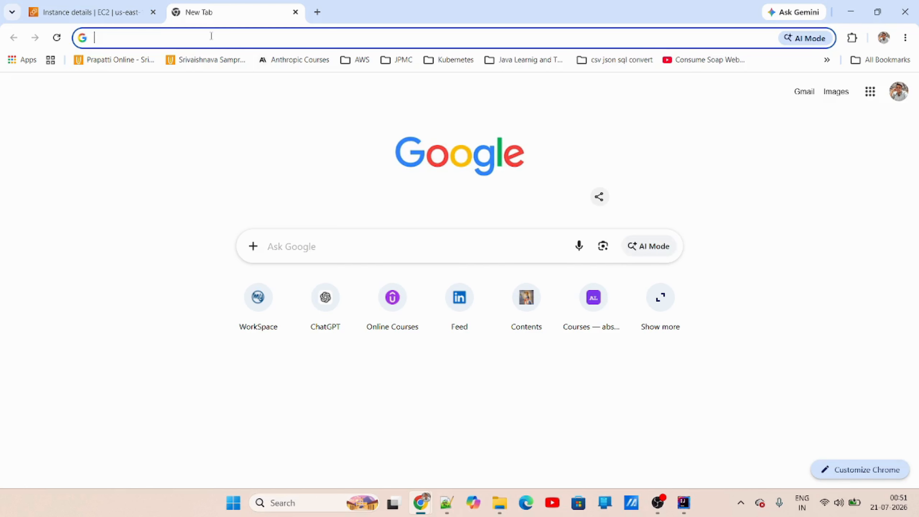
key("ctrl+v")
type(":8080")
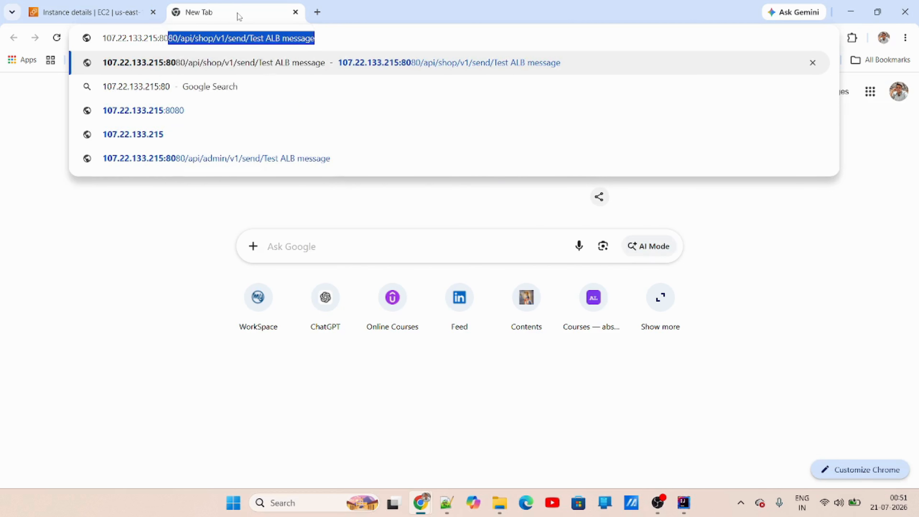
Step: Accept the suggested path /api/shop/v1/send/Test ALB message, replace shop with admin, and load the URL
key("Right")
key("Left")
key("Left")
key("Left")
key("Left")
key("Left")
key("Left")
key("Left")
key("Left")
key("Left")
key("Left")
key("Left")
key("Left")
key("Left")
key("Left")
key("Left")
key("Left")
key("Left")
key("Left")
key("Left")
key("Left")
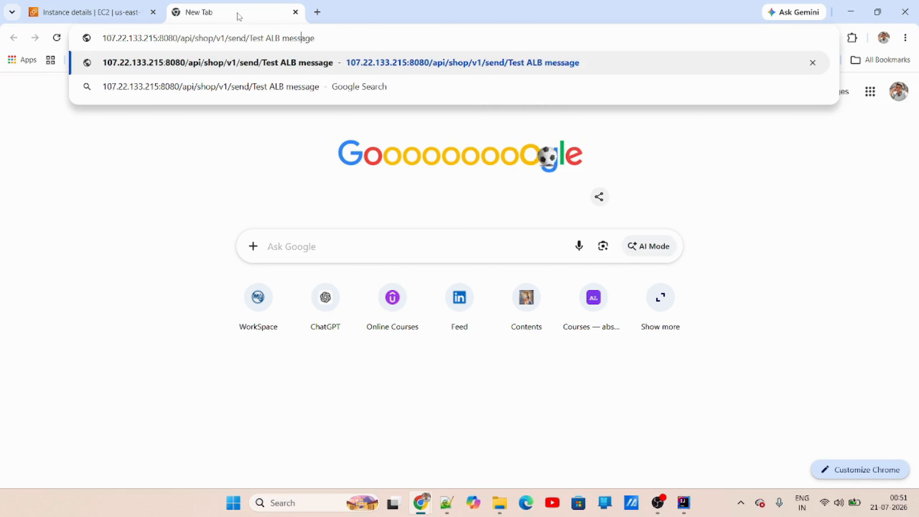
key("BackSpace")
key("BackSpace")
key("BackSpace")
key("BackSpace")
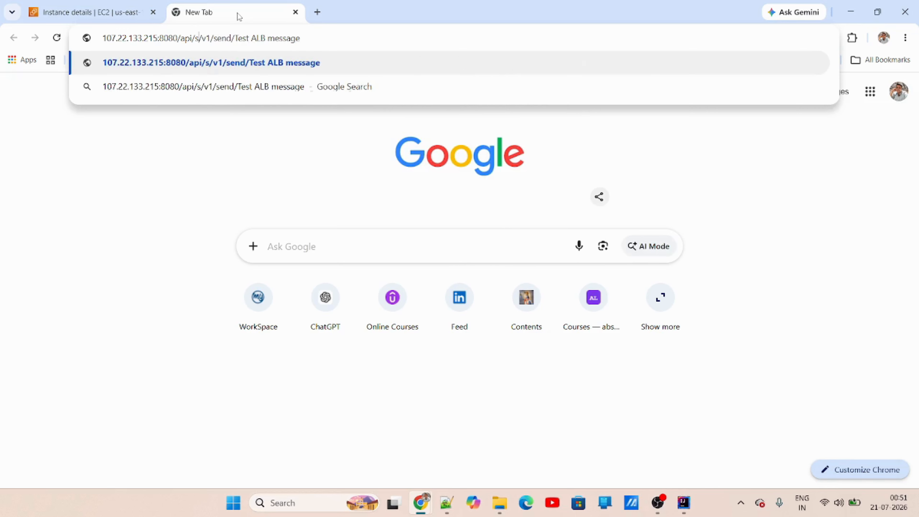
type("admin")
key("Return")
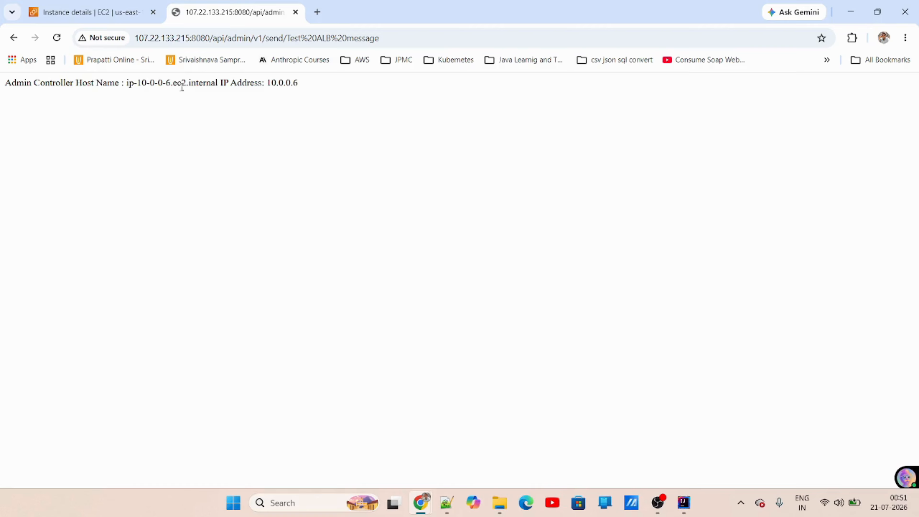
Step: Compare the private IPv4 address in the Admin-instance details with the IP address in the API response
left_click(90, 12)
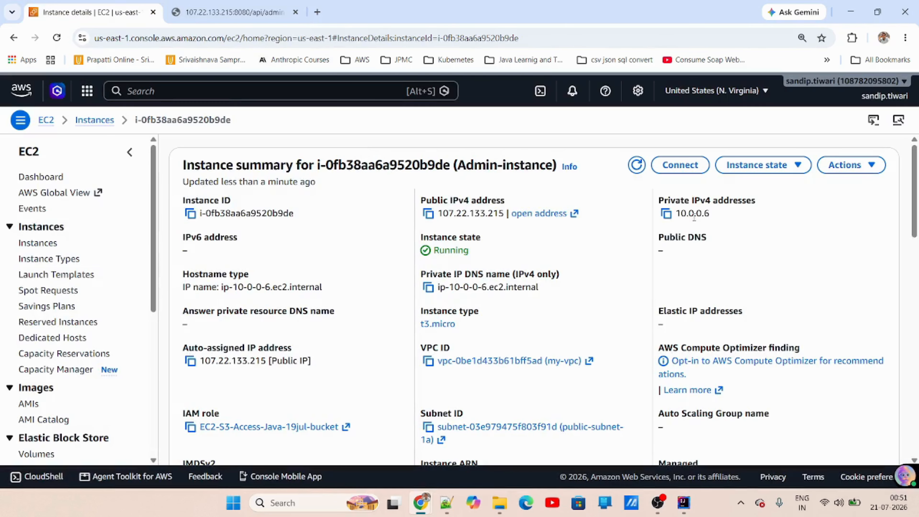
left_click_drag(720, 221, 675, 214)
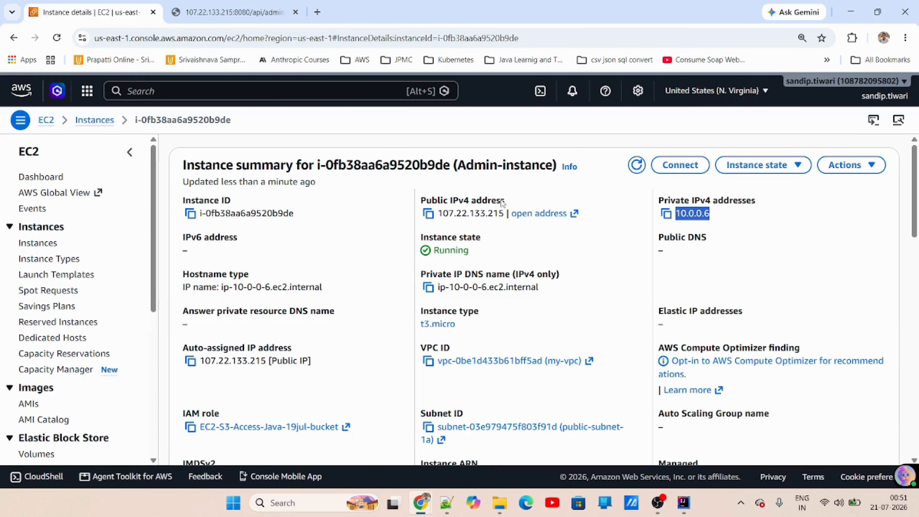
left_click(231, 16)
Step: Open the details of Shop-Instance from the EC2 instances list and copy its public IPv4 address
left_click(109, 12)
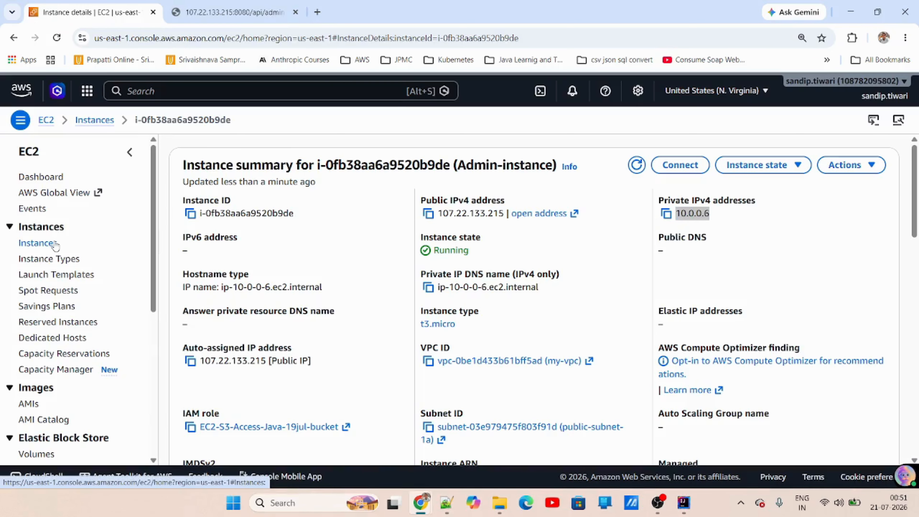
left_click(363, 275)
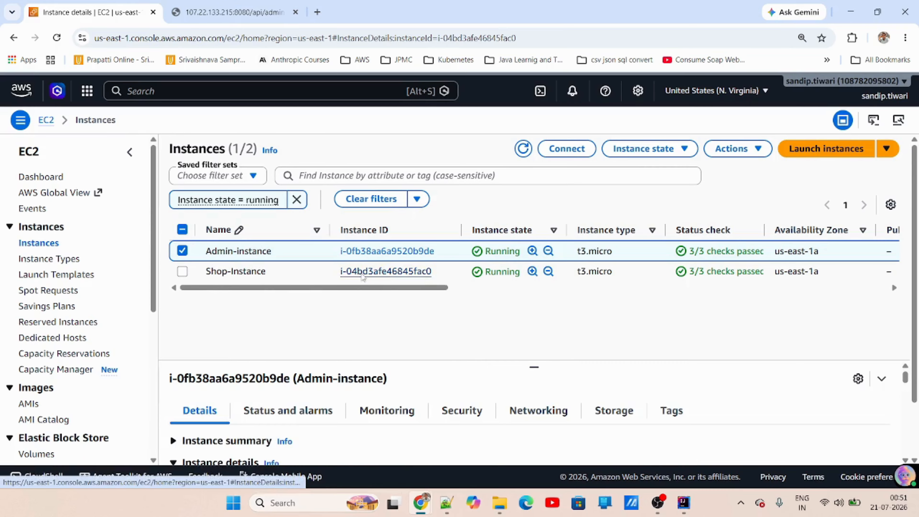
left_click(427, 214)
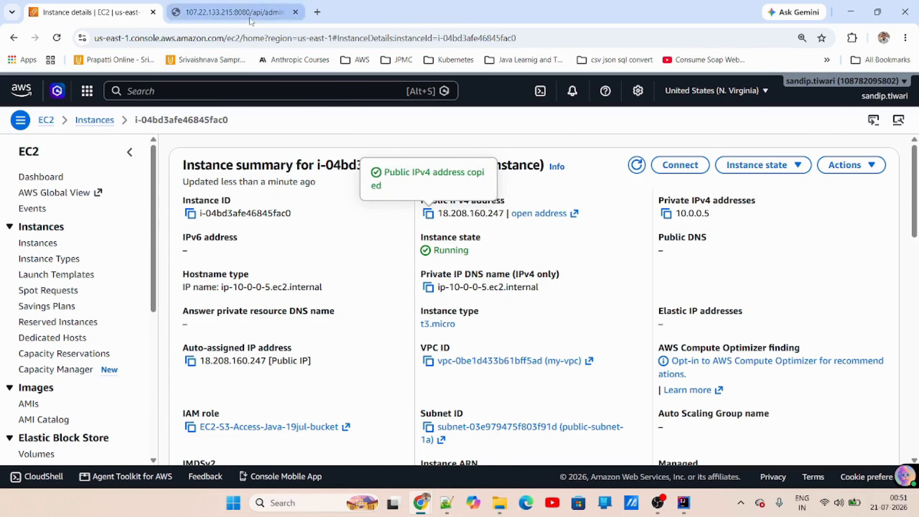
Step: Replace the host in the admin API URL with the Shop-Instance address 18.208.160.247 and load it
left_click(231, 12)
left_click(193, 38)
left_click(192, 38)
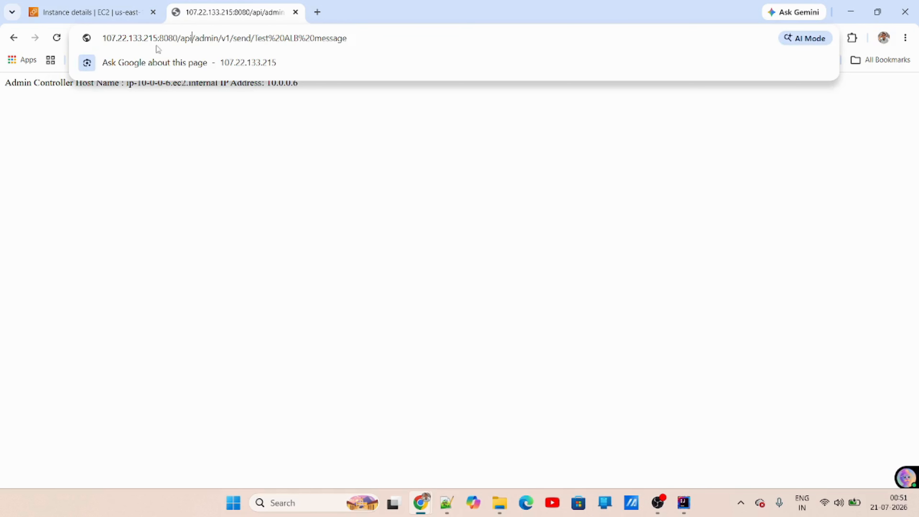
left_click_drag(157, 38, 103, 38)
key("ctrl+v")
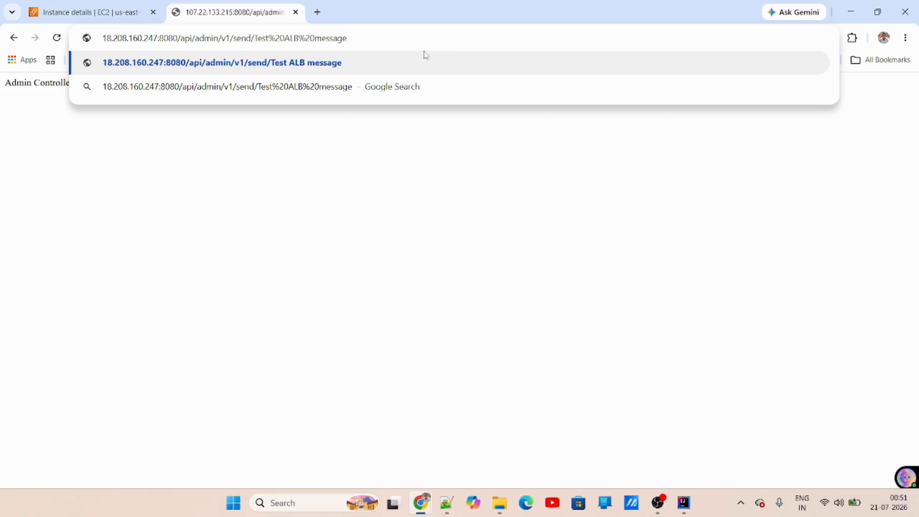
key("Return")
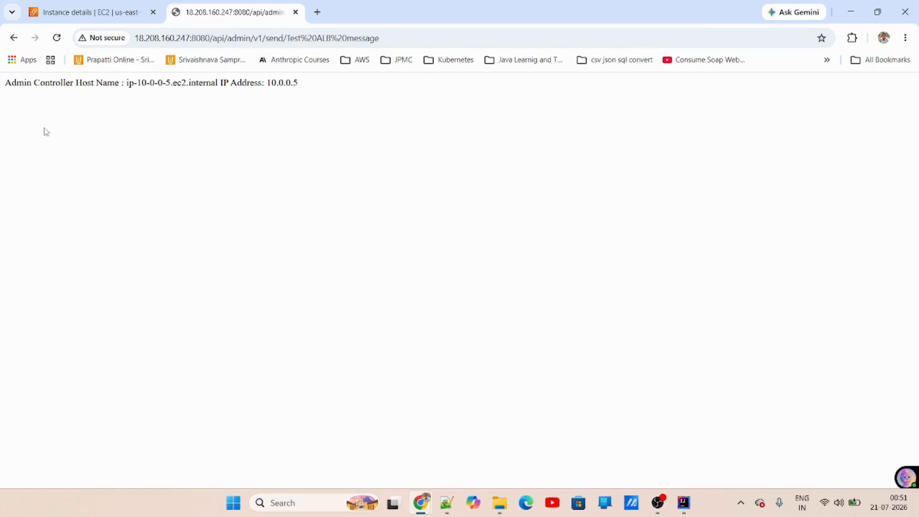
Step: Replace admin with shop in the Shop-Instance API URL and load it
double_click(241, 38)
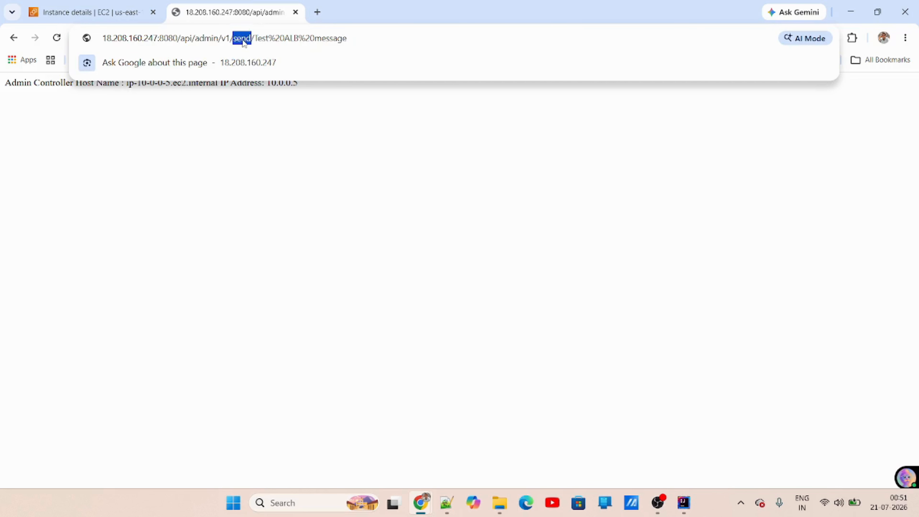
double_click(199, 39)
type("shop")
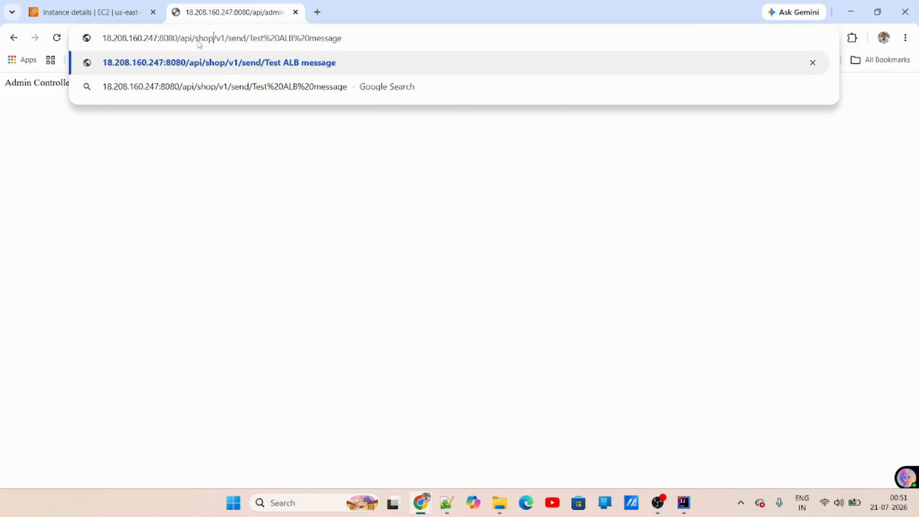
key("Return")
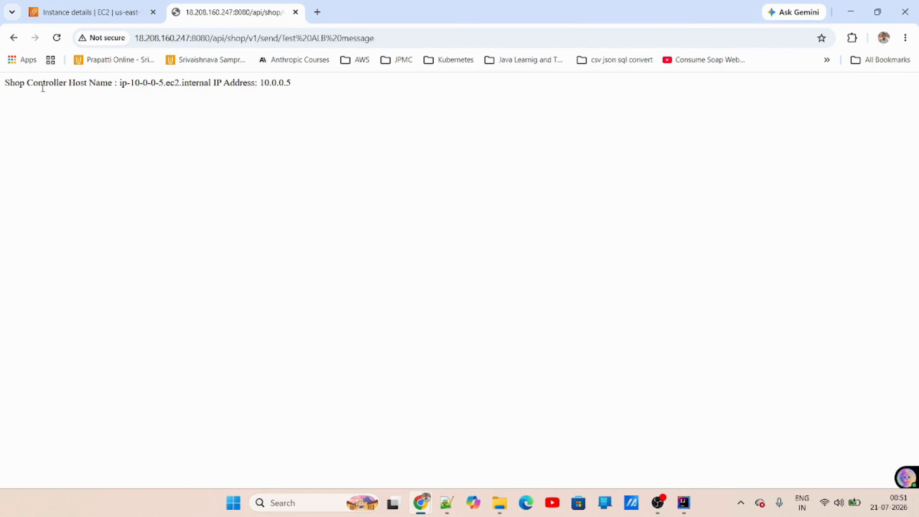
Step: Compare the private IPv4 address in the Shop-Instance details with the IP address in the shop API response
left_click(133, 14)
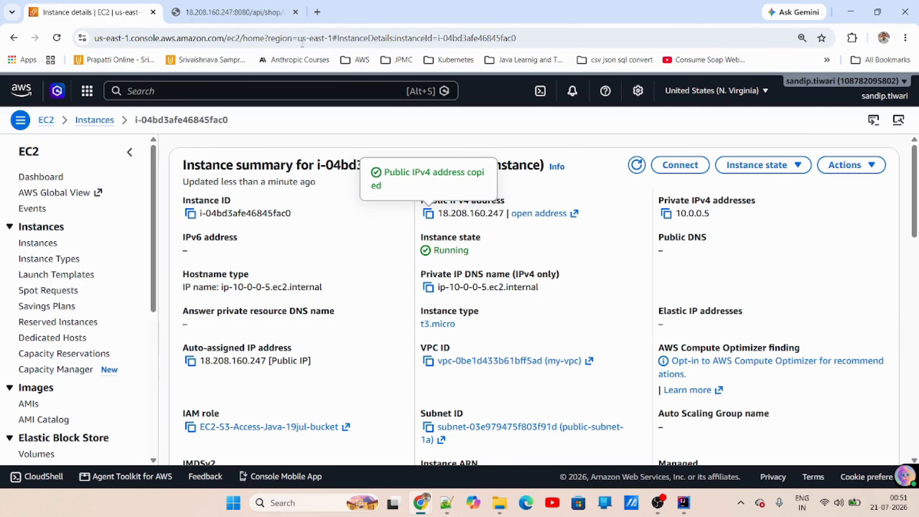
left_click(260, 17)
left_click(91, 15)
left_click(260, 6)
left_click(91, 12)
left_click(592, 197)
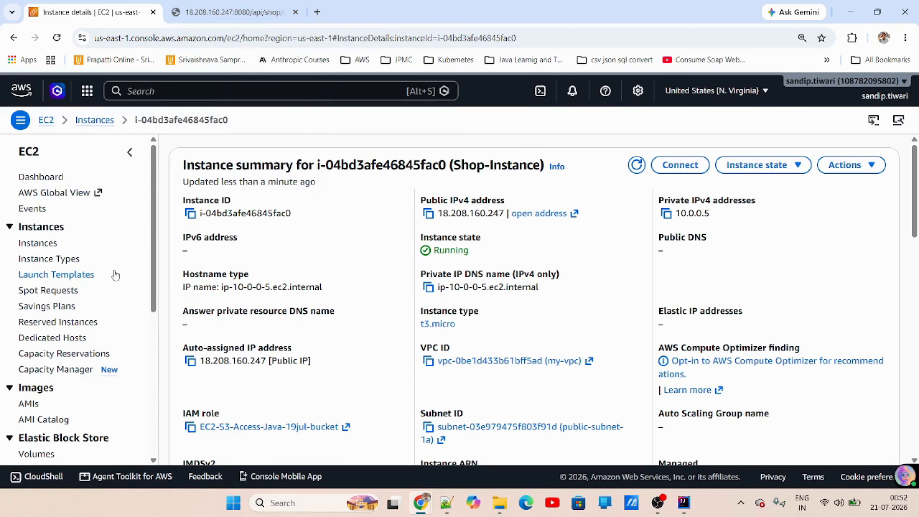
Step: Open the list of load balancing target groups in EC2
scroll(130, 271, "down", 3)
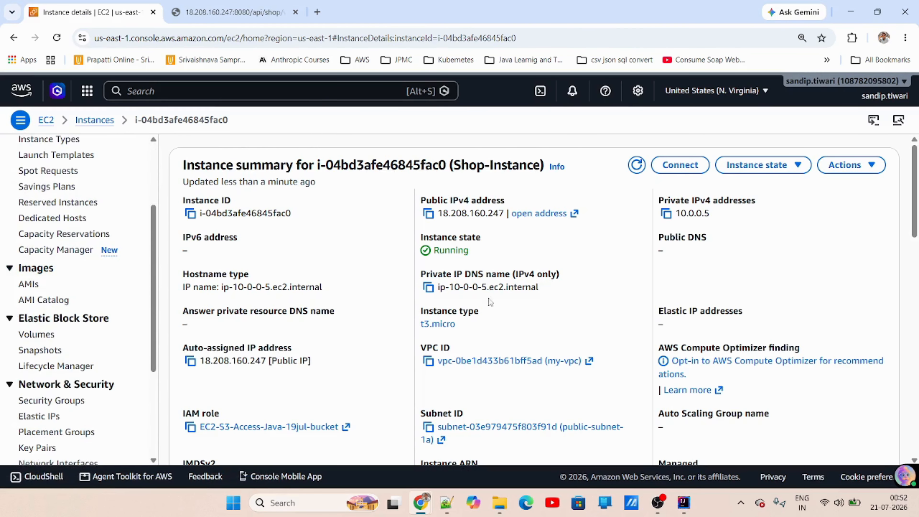
scroll(136, 304, "down", 3)
left_click(69, 352)
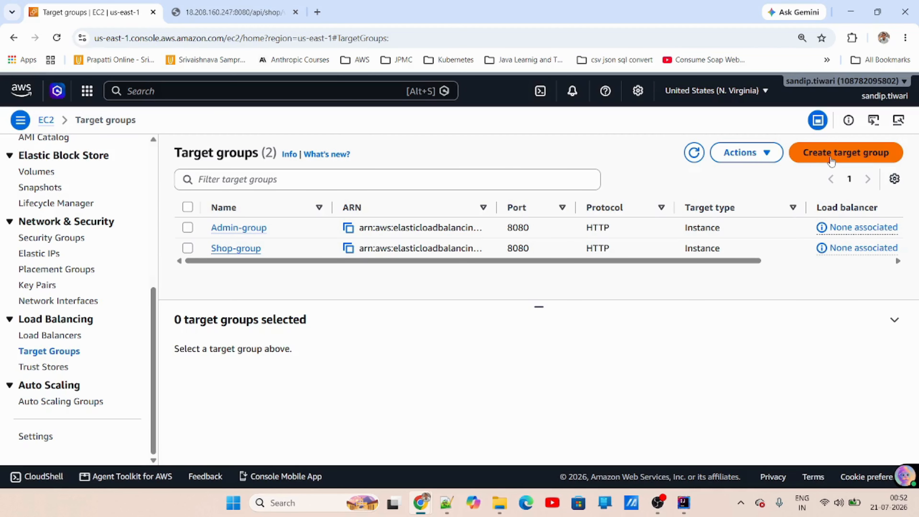
Step: Open the form for a new target group and examine the available target types
left_click(830, 154)
scroll(420, 273, "down", 2)
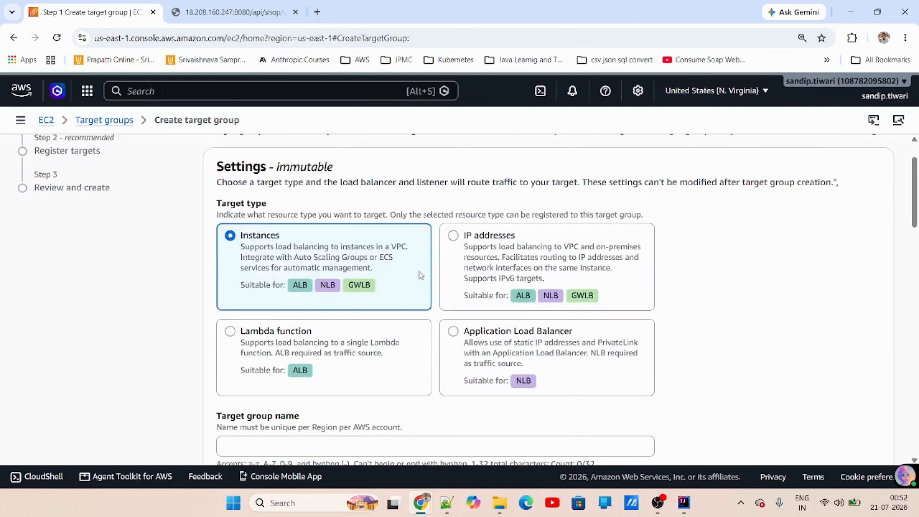
scroll(420, 272, "up", 2)
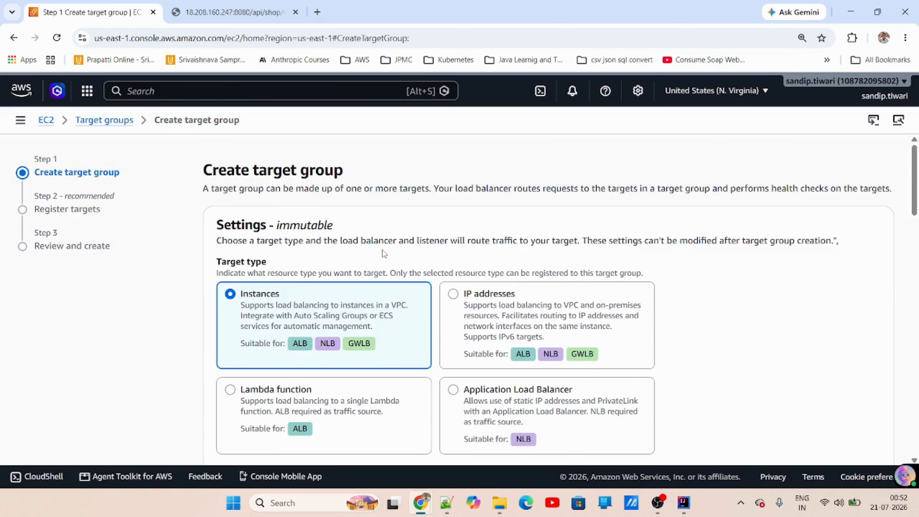
scroll(322, 264, "down", 2)
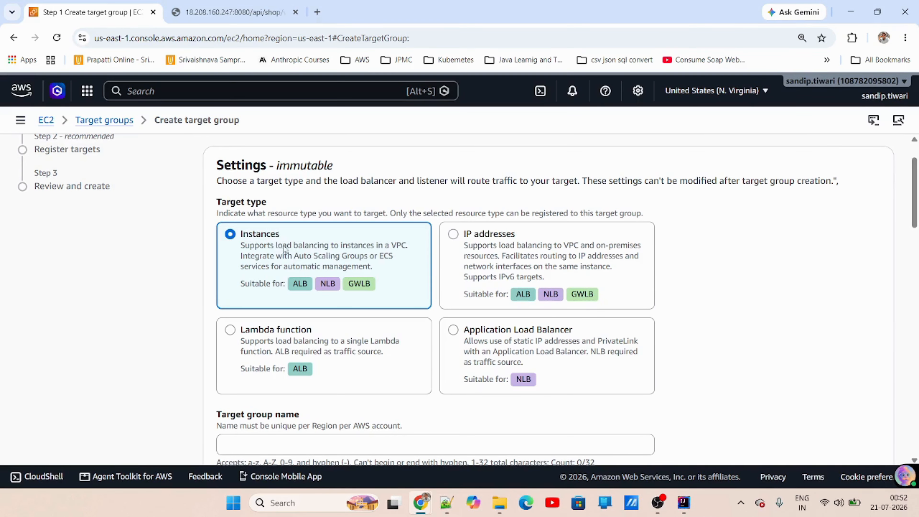
scroll(286, 255, "down", 2)
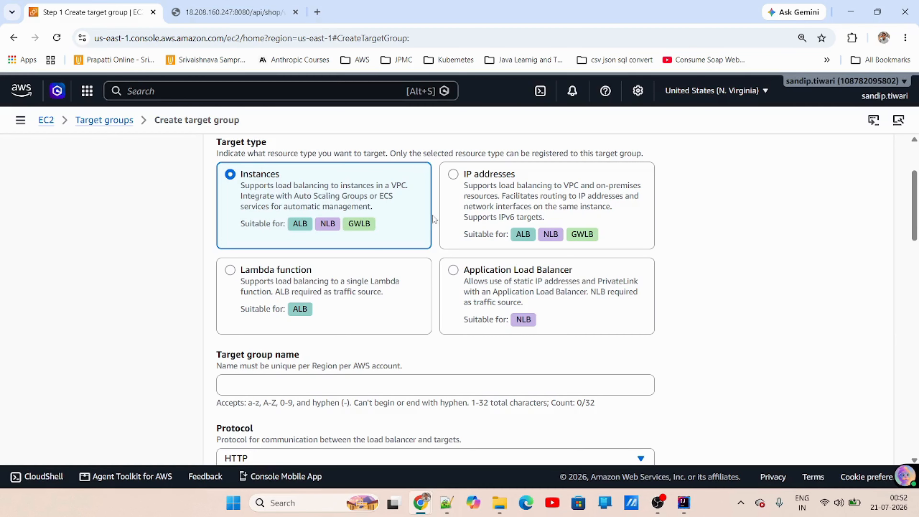
Step: Alternate the target type between Lambda function and Instances to compare them, finishing on Instances
left_click(296, 286)
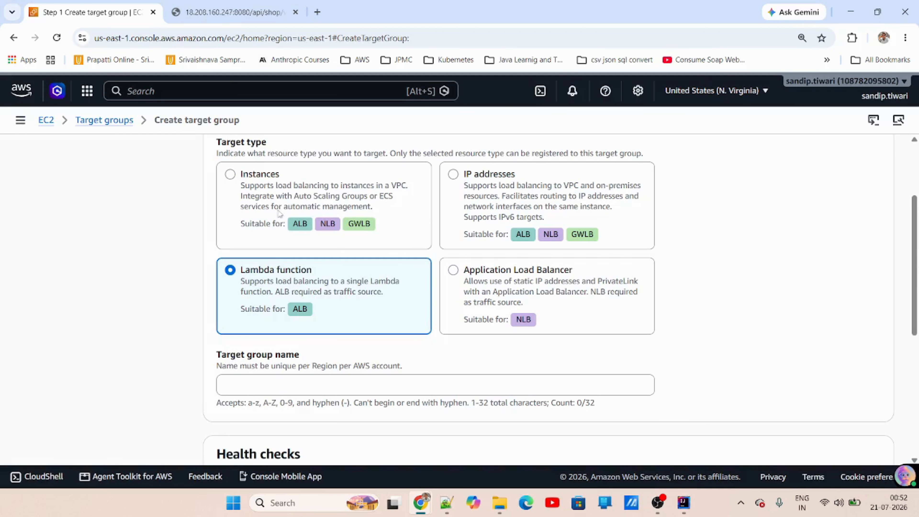
left_click(266, 192)
left_click(262, 281)
left_click(268, 222)
left_click(265, 283)
left_click(267, 209)
left_click(270, 274)
left_click(255, 217)
left_click(258, 280)
left_click(241, 202)
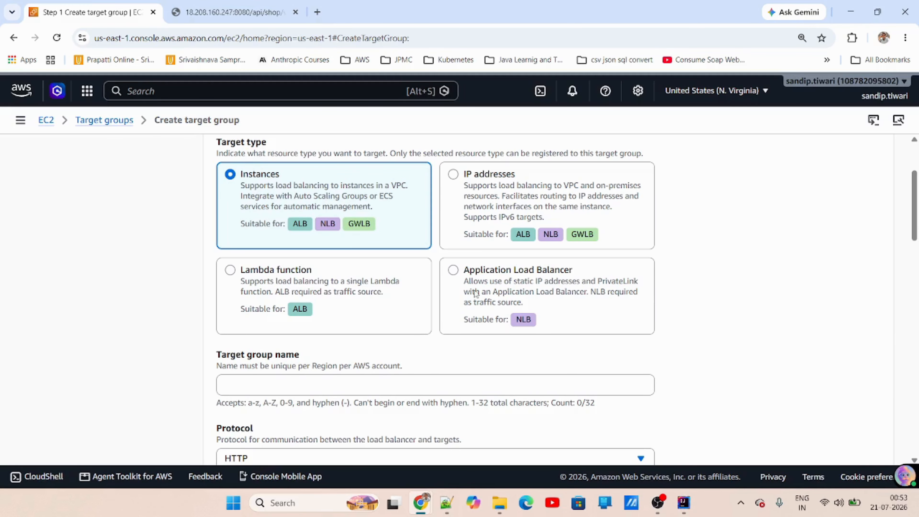
Step: Set the new target group's port to 8080 and look at the VPC selection without choosing one
scroll(266, 343, "down", 3)
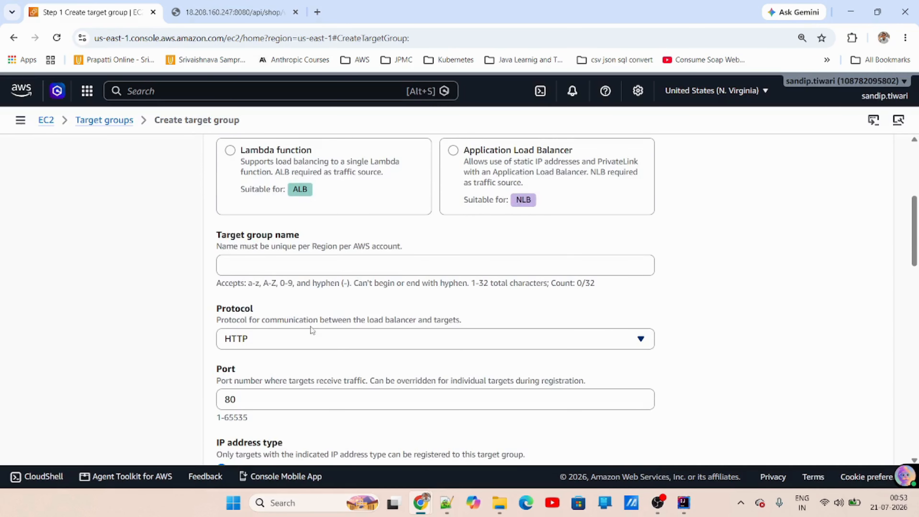
left_click(265, 265)
scroll(273, 233, "down", 3)
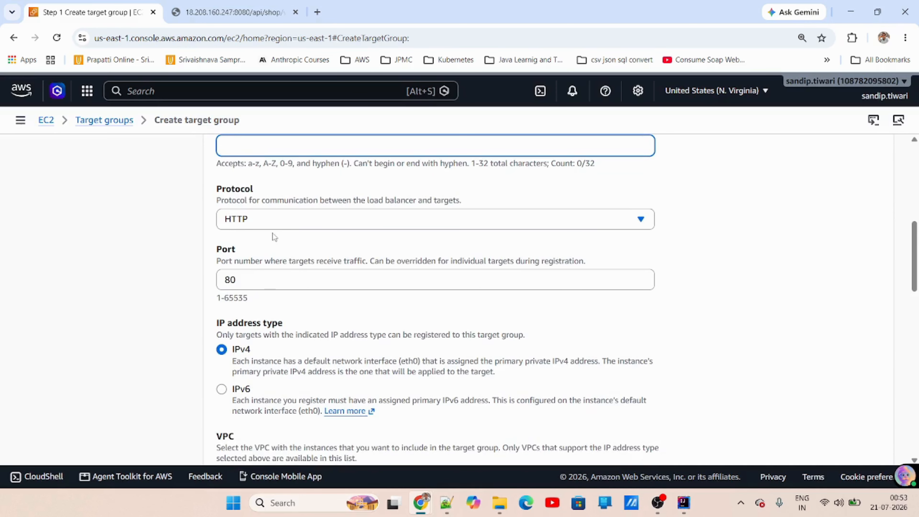
scroll(279, 284, "down", 3)
left_click(253, 164)
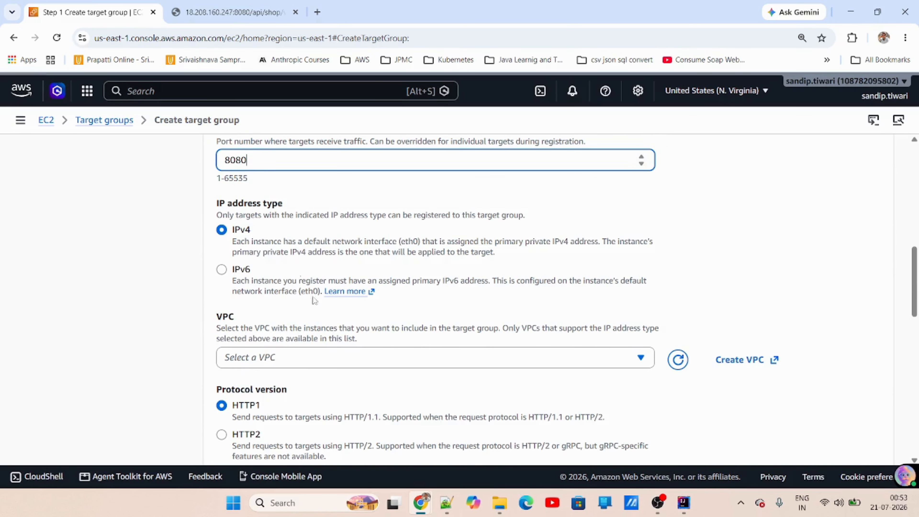
scroll(311, 301, "down", 3)
left_click(358, 243)
left_click(772, 197)
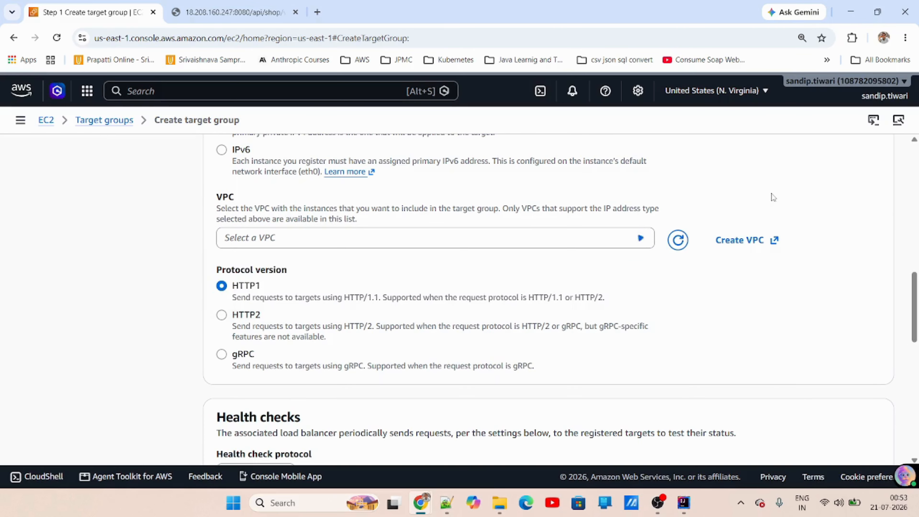
Step: Expand the advanced health check settings and examine the health check protocol, path, port and thresholds
scroll(314, 340, "down", 2)
scroll(315, 366, "down", 4)
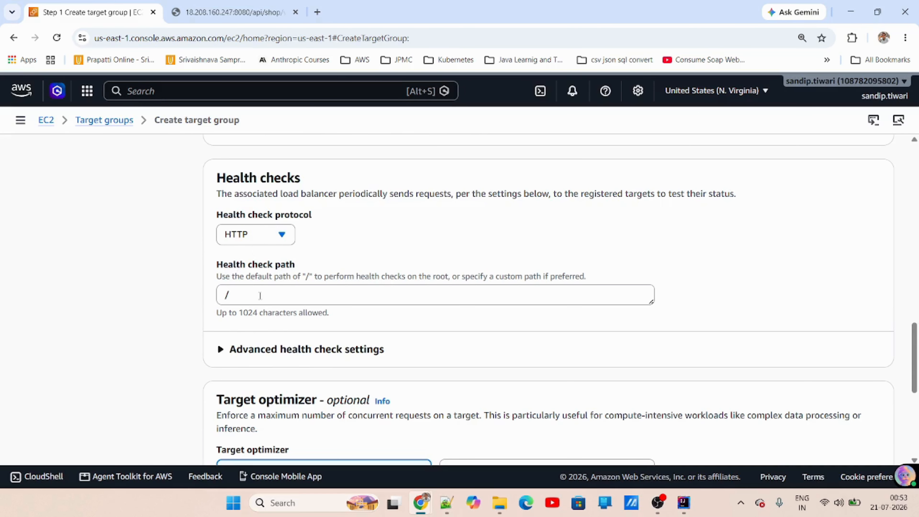
left_click(231, 350)
scroll(369, 334, "down", 4)
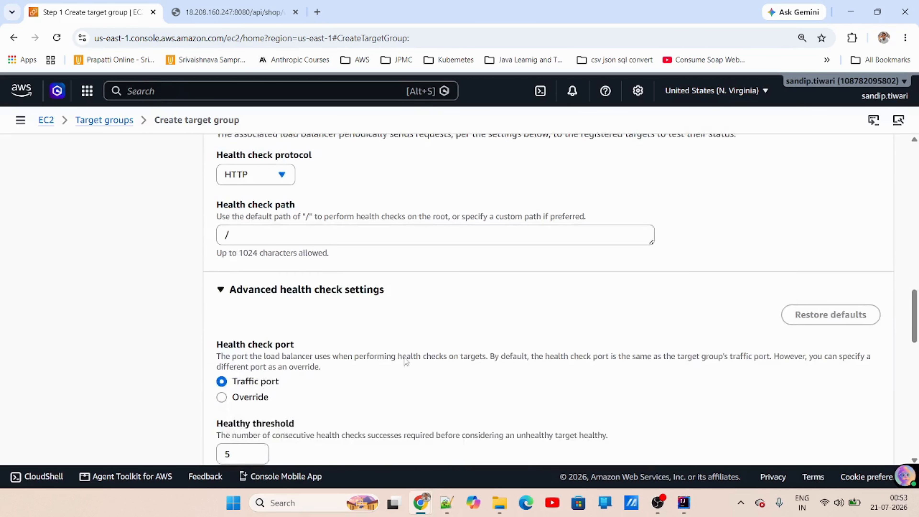
scroll(369, 335, "up", 4)
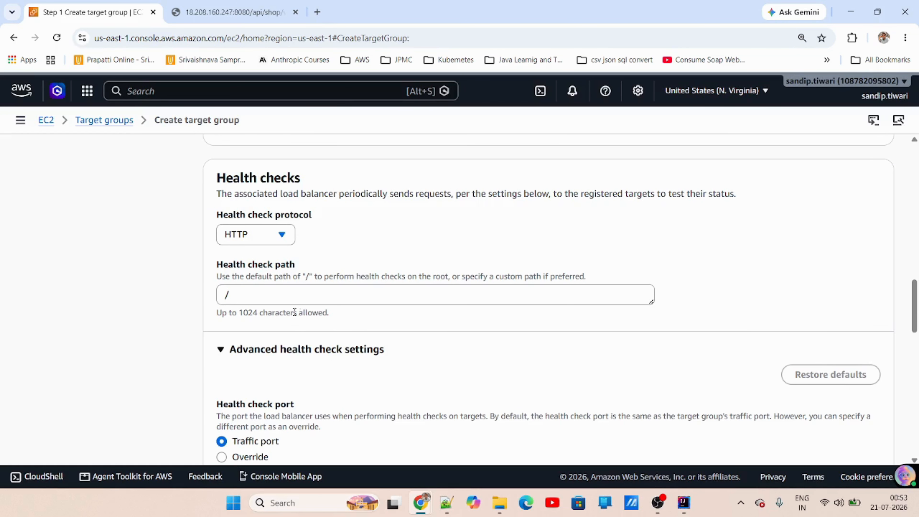
scroll(308, 337, "down", 2)
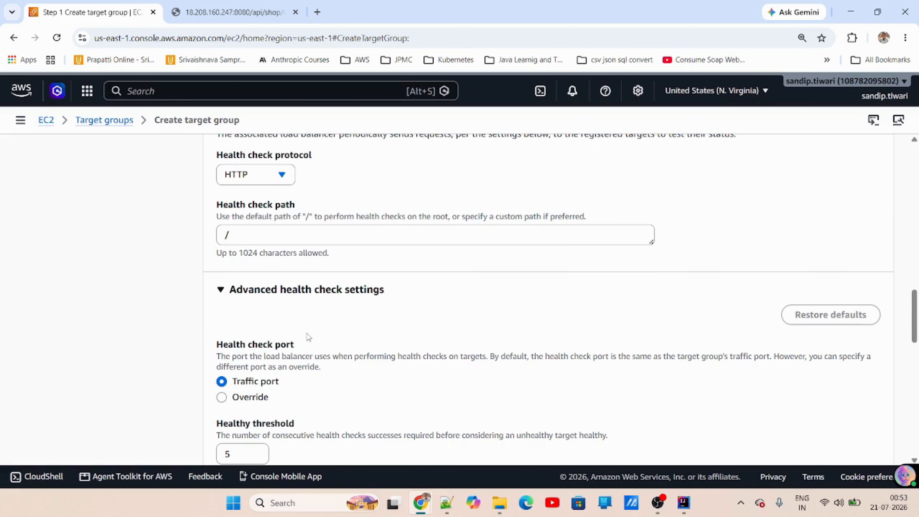
scroll(308, 337, "down", 4)
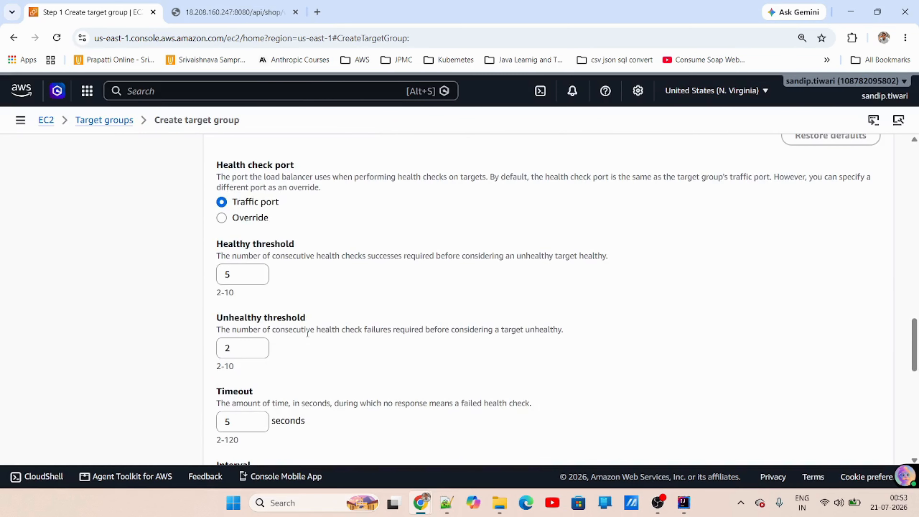
scroll(308, 332, "up", 5)
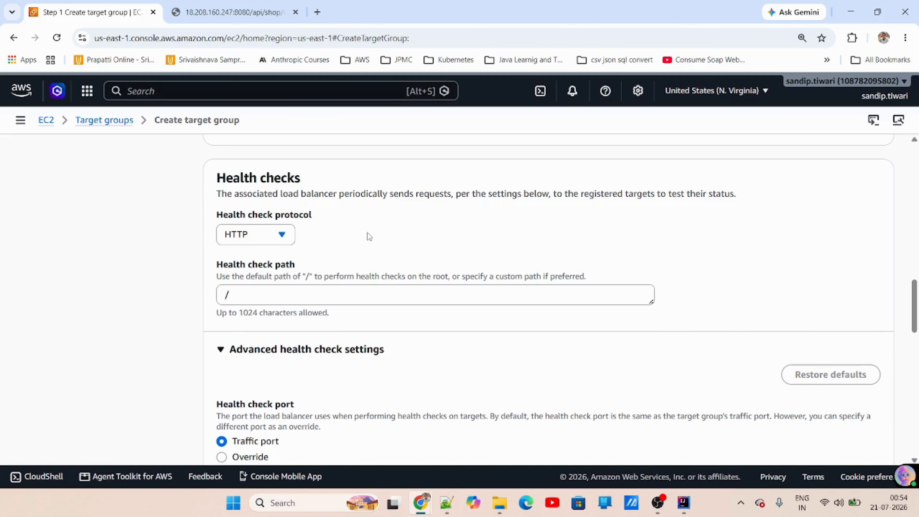
Step: Examine the health check thresholds, timeout, interval, success codes and target optimizer, and cancel the target group creation
scroll(397, 300, "down", 2)
scroll(396, 300, "down", 5)
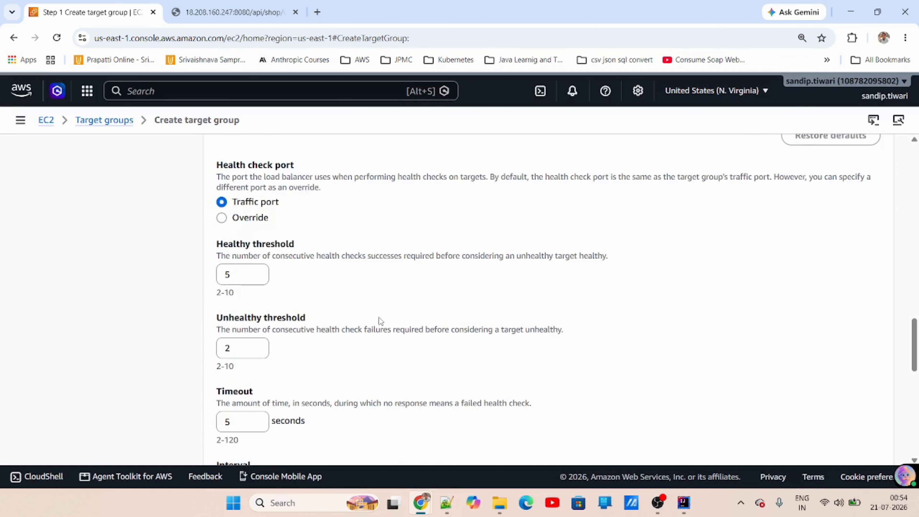
scroll(318, 289, "down", 3)
scroll(315, 279, "up", 2)
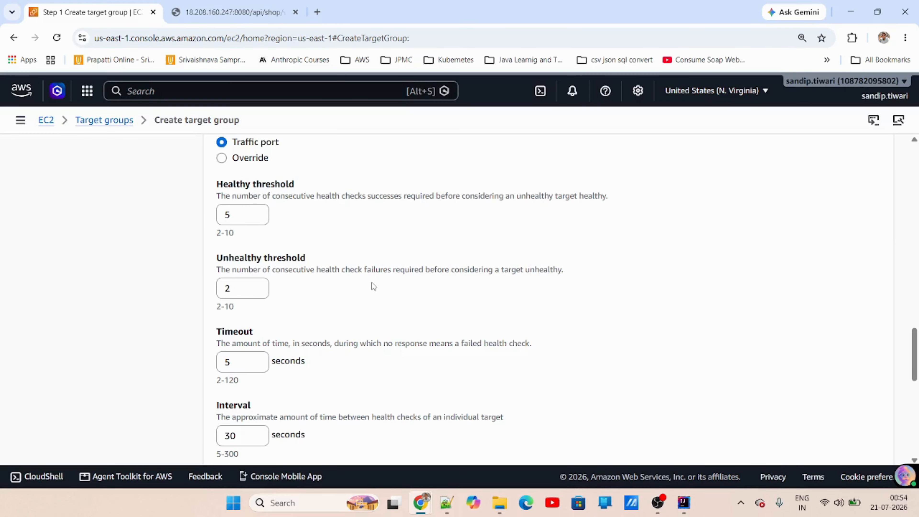
scroll(325, 315, "down", 2)
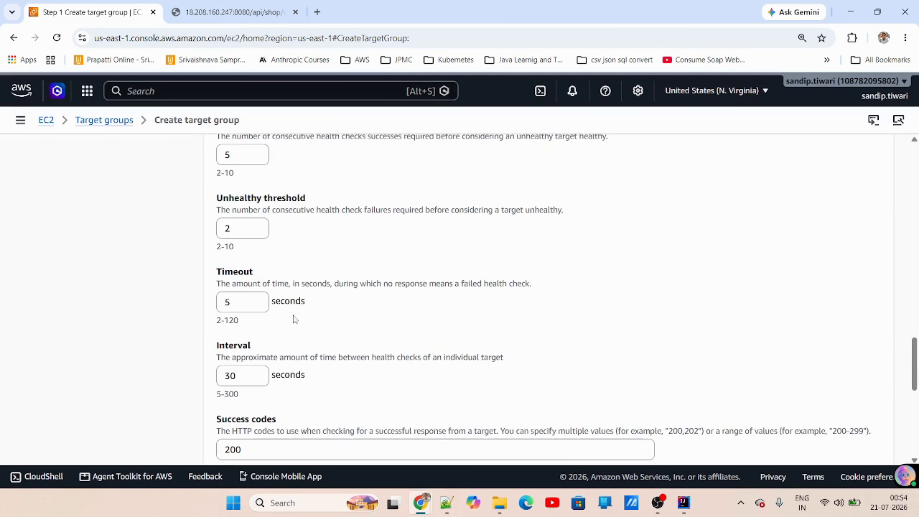
scroll(277, 328, "down", 2)
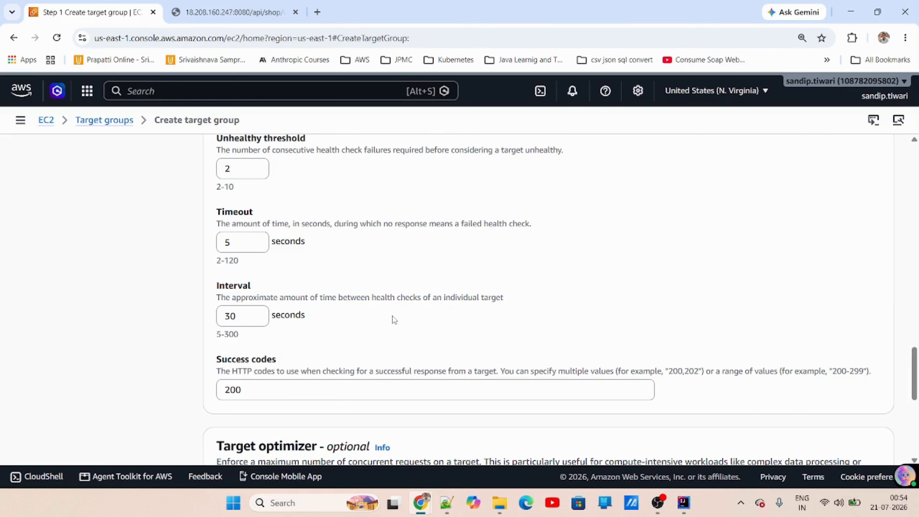
scroll(282, 318, "down", 4)
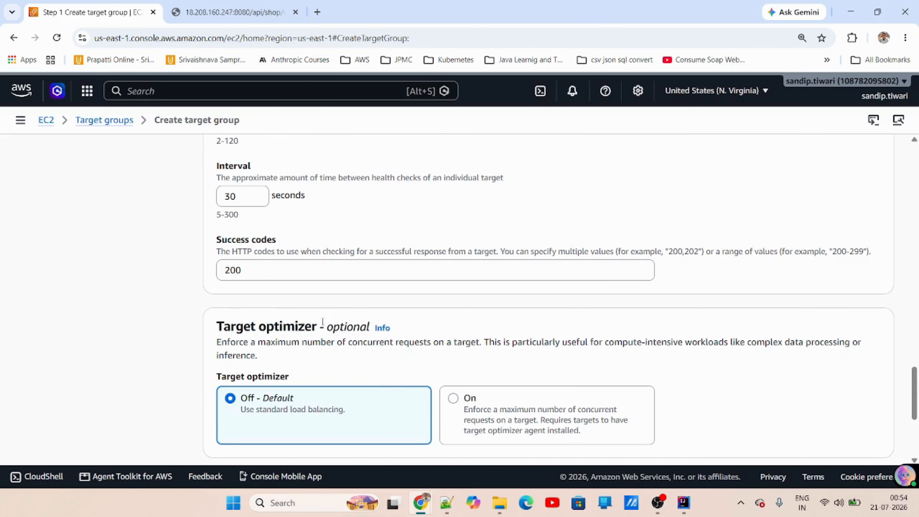
scroll(322, 321, "down", 7)
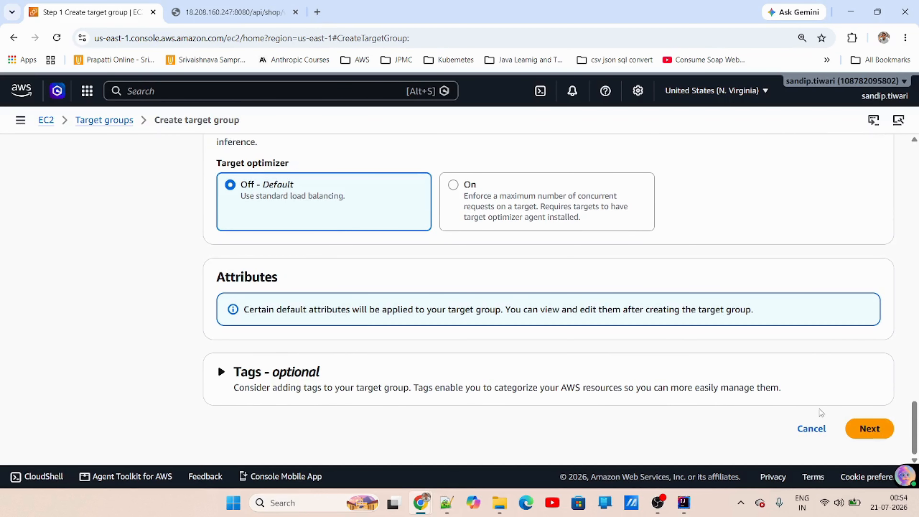
left_click(810, 428)
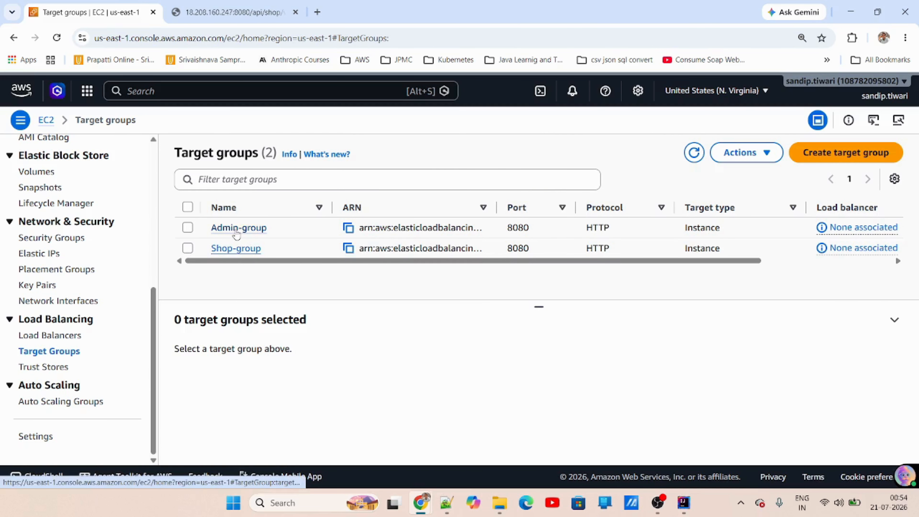
Step: Open Admin-group and examine its target type, protocol and port, and registered targets
left_click(239, 228)
scroll(497, 310, "down", 5)
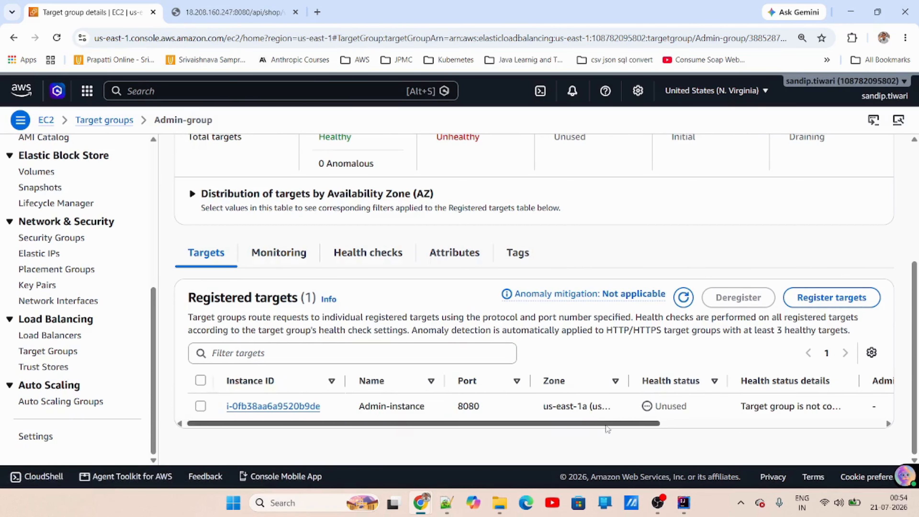
scroll(385, 416, "right", 5)
scroll(398, 402, "left", 5)
scroll(410, 387, "up", 5)
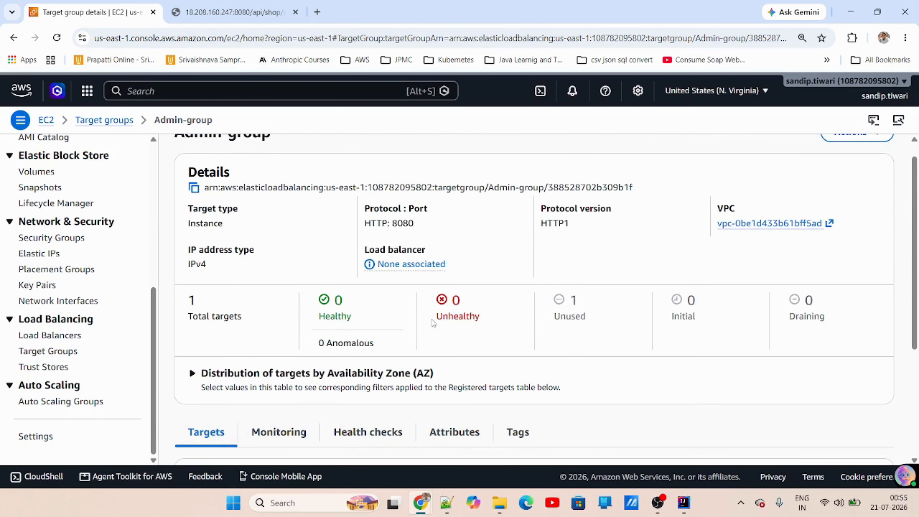
left_click_drag(221, 225, 193, 225)
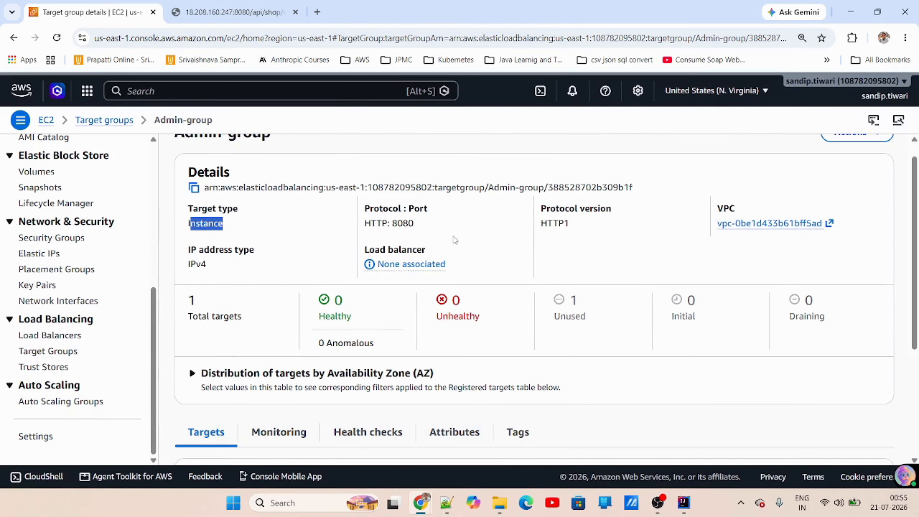
left_click_drag(432, 234, 362, 226)
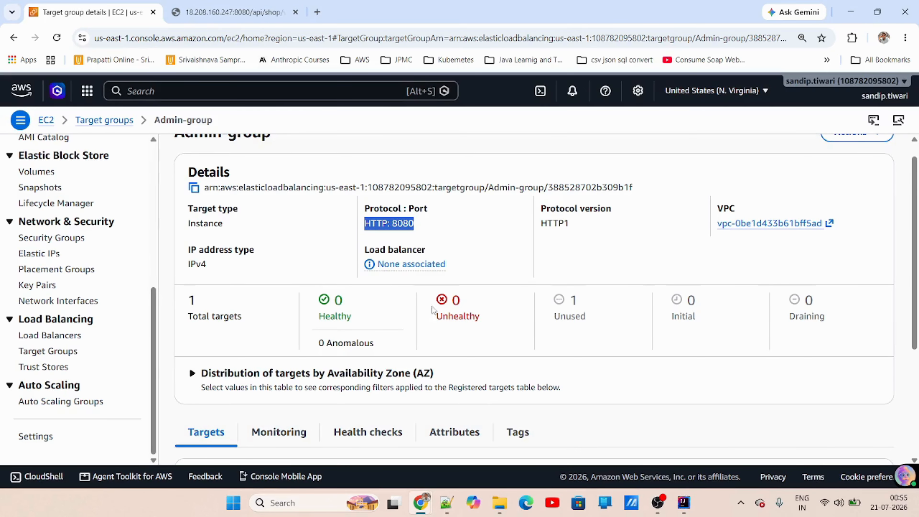
scroll(439, 343, "down", 5)
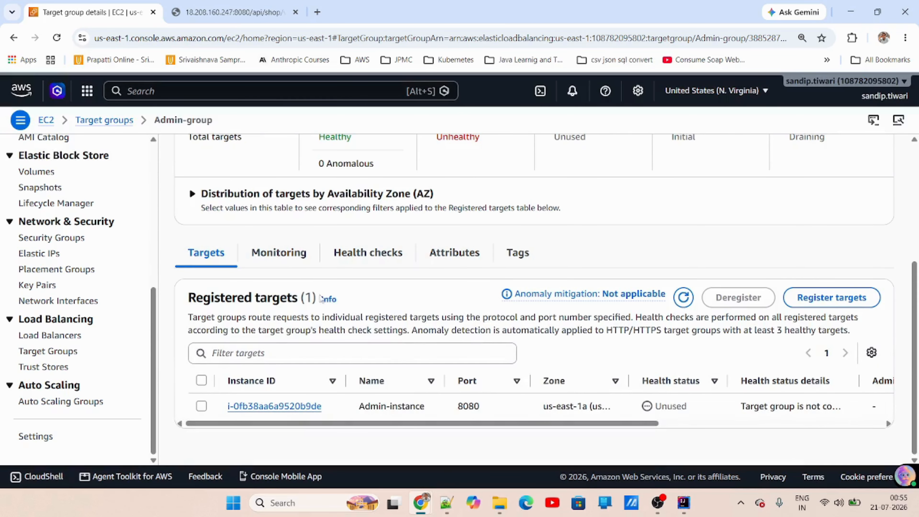
Step: Examine Admin-group's target distribution by Availability Zone, collapse it again and return to the target groups list
left_click(190, 199)
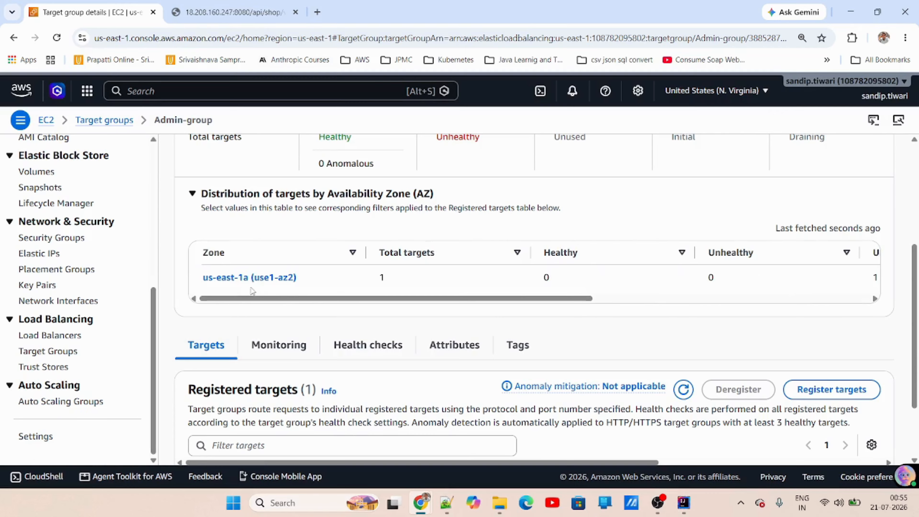
left_click(193, 194)
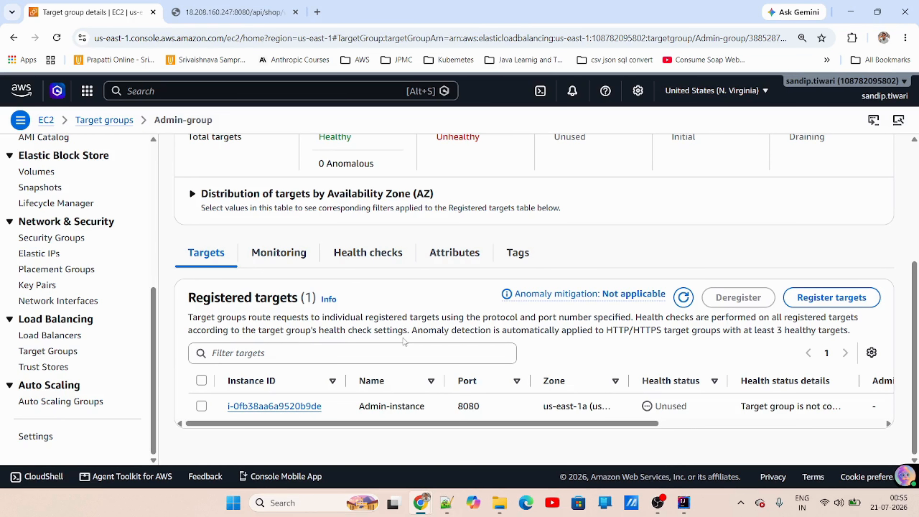
scroll(407, 343, "up", 5)
left_click(91, 120)
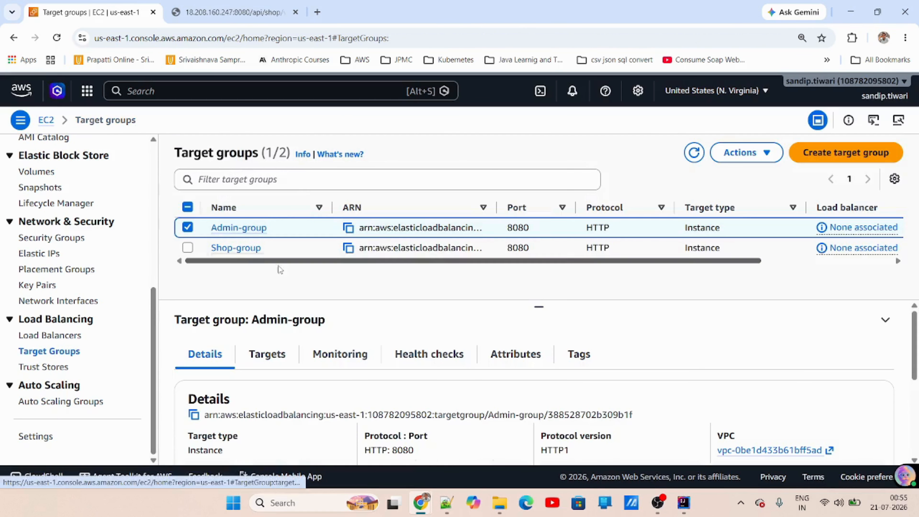
Step: Open Shop-group, examine its registered target and details, and return to the target groups list
left_click(242, 253)
scroll(405, 258, "down", 3)
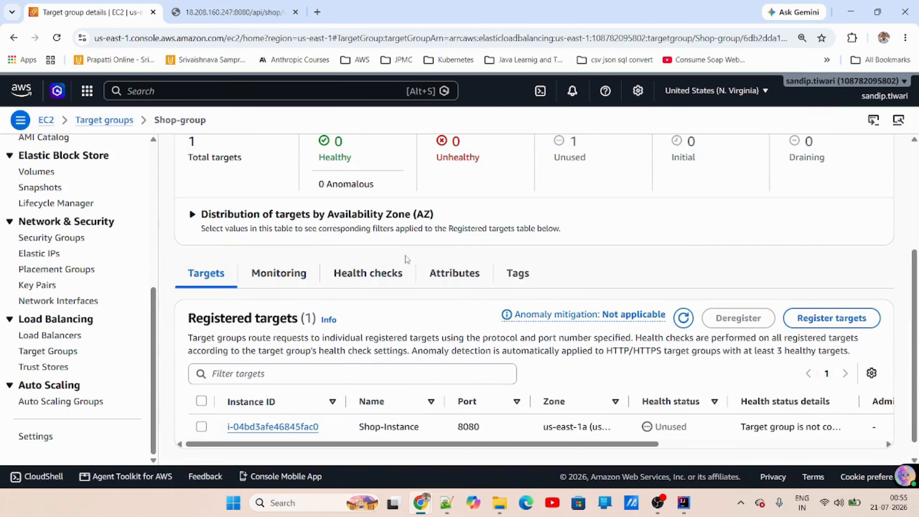
scroll(293, 297, "down", 1)
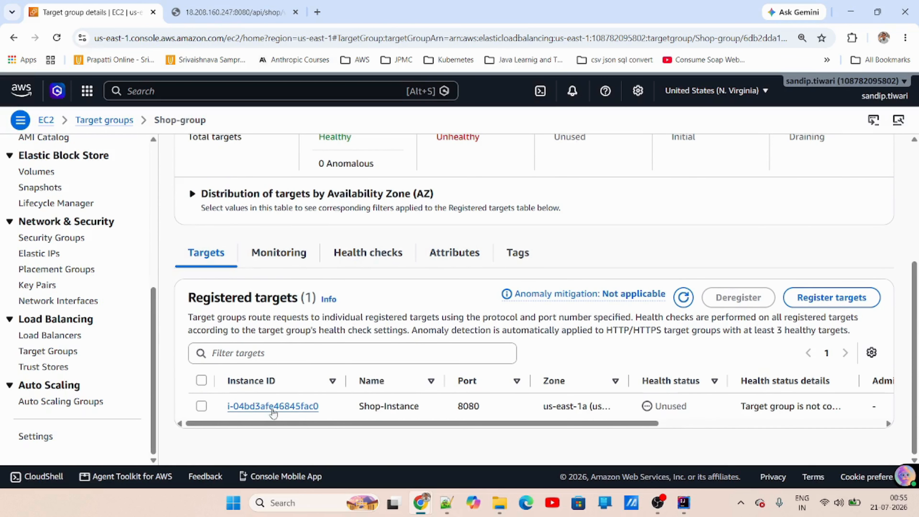
left_click_drag(531, 430, 408, 433)
scroll(304, 300, "up", 6)
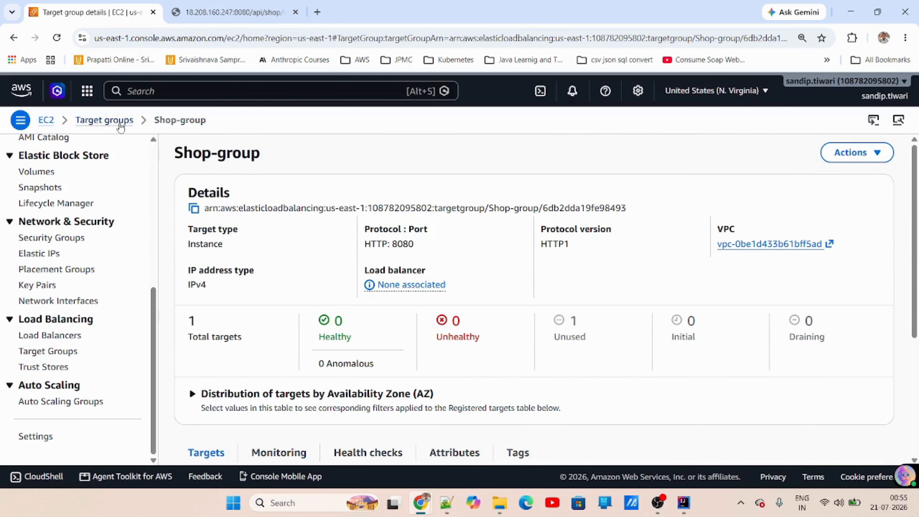
left_click(120, 125)
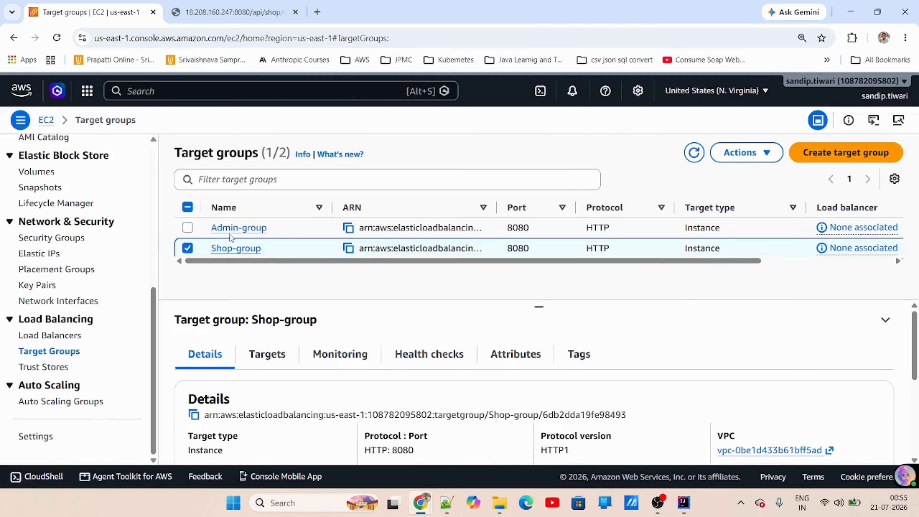
Step: Reopen Admin-group to check its registered target's instance, port and health status, and go back to the target groups list
left_click(232, 228)
scroll(408, 364, "down", 5)
scroll(408, 363, "up", 1)
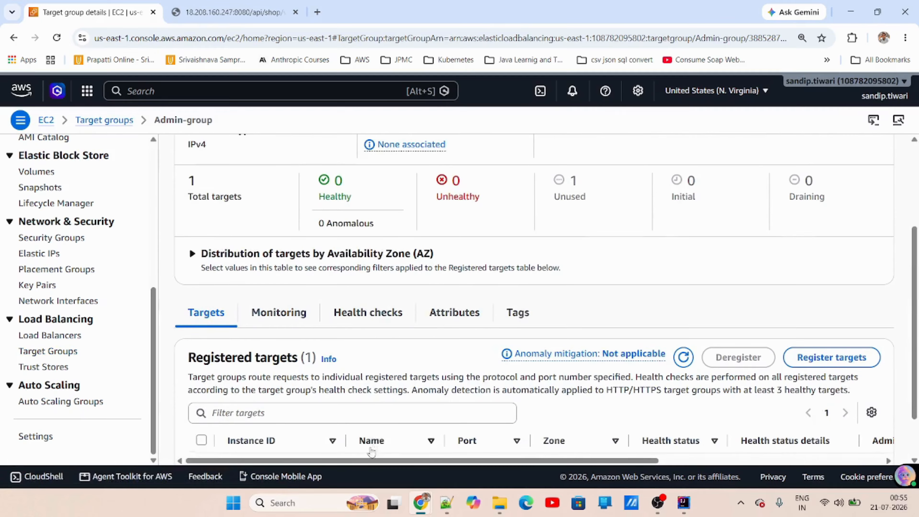
scroll(369, 445, "down", 2)
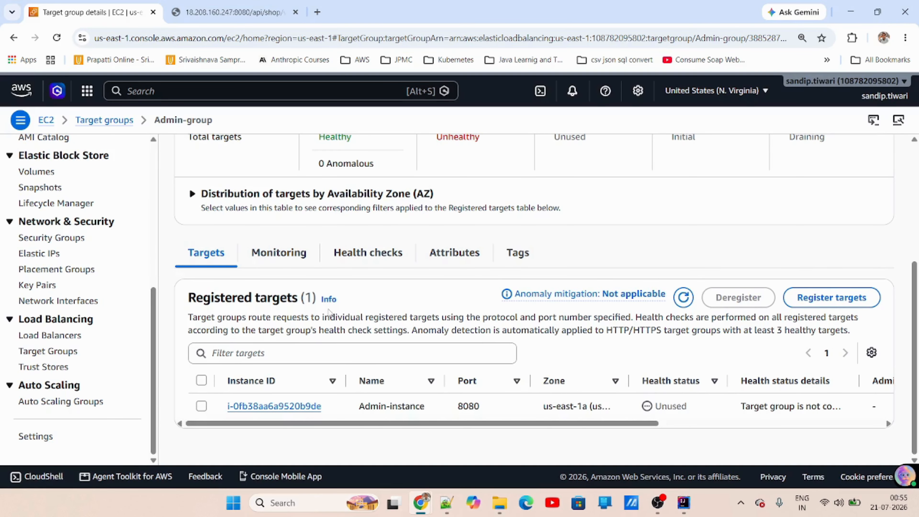
scroll(331, 313, "up", 3)
left_click(106, 122)
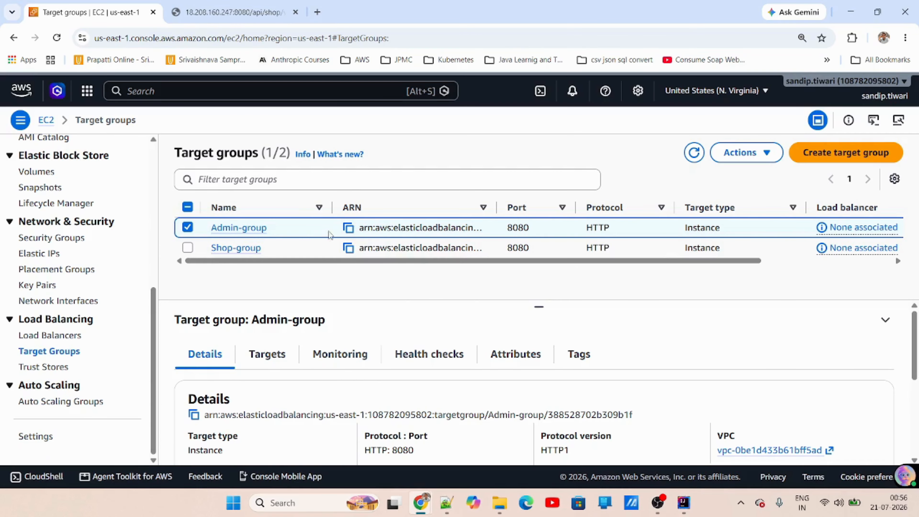
Step: Go to the load balancers, compare the load balancer types and start creating an Application Load Balancer
left_click(66, 335)
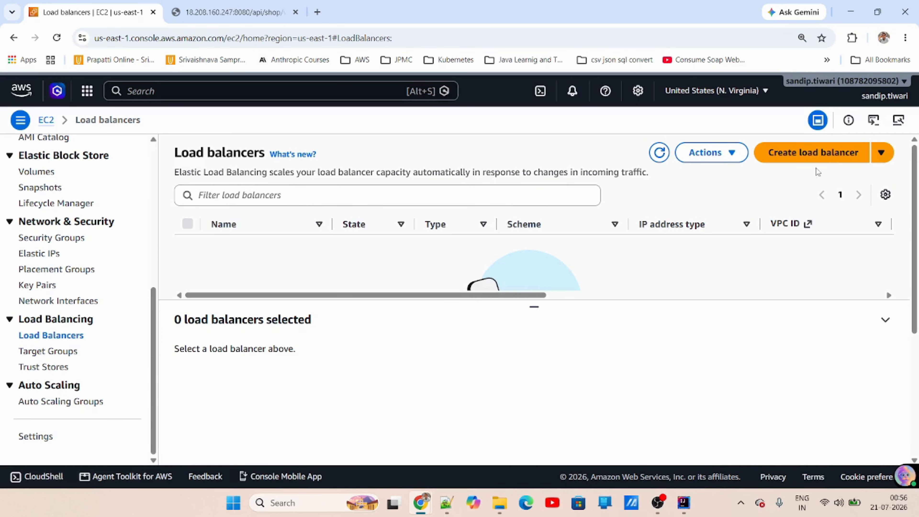
left_click(815, 159)
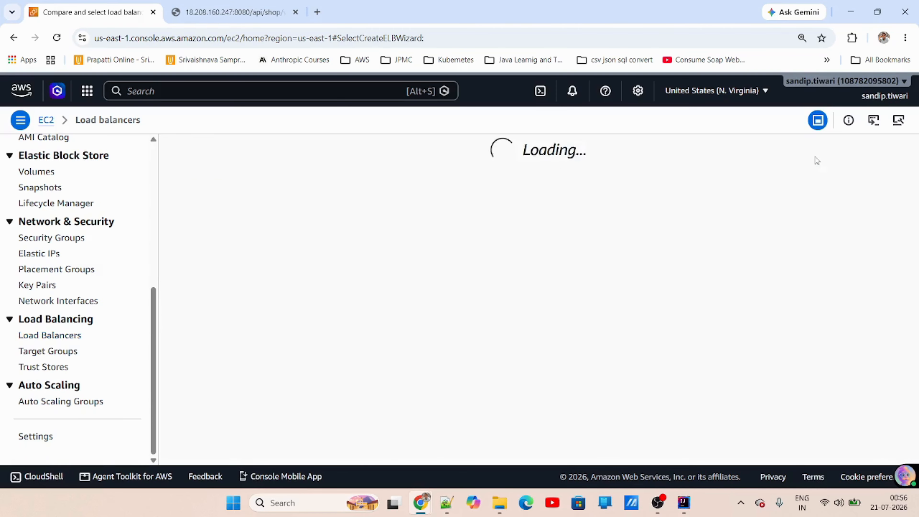
scroll(272, 255, "down", 8)
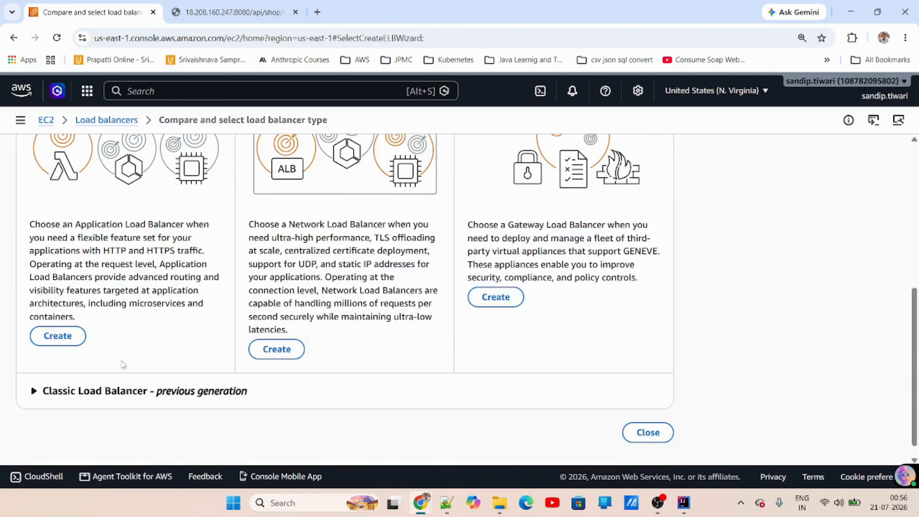
scroll(143, 268, "up", 5)
scroll(144, 268, "down", 5)
left_click(58, 335)
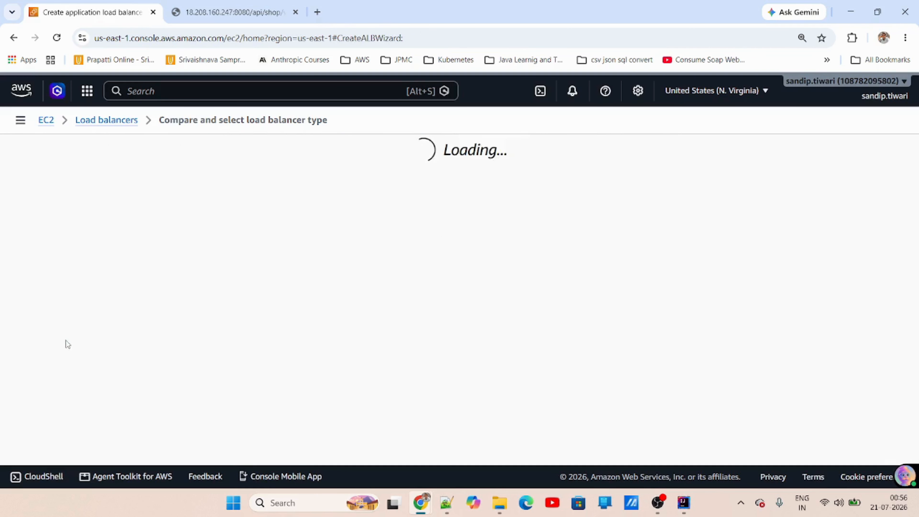
Step: Enter a load balancer name beginning with "my-l" and select my-vpc for its network mapping
scroll(327, 299, "down", 3)
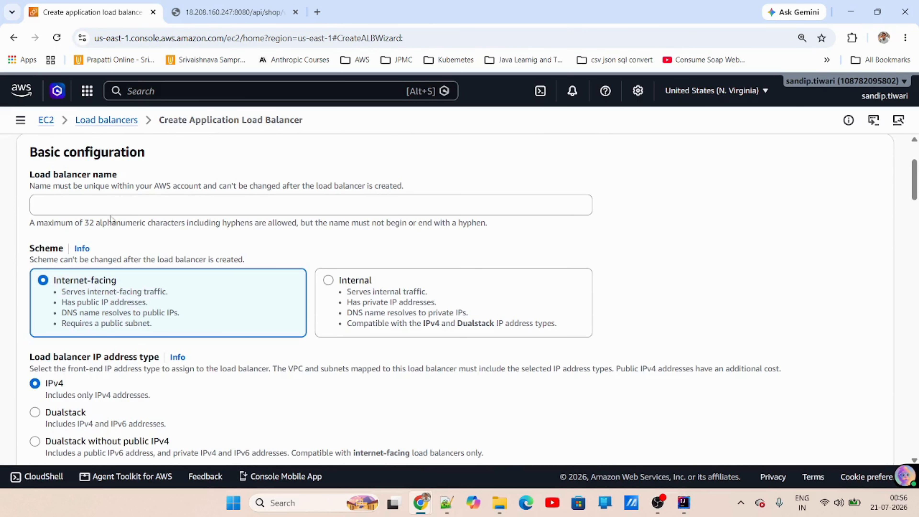
left_click(104, 210)
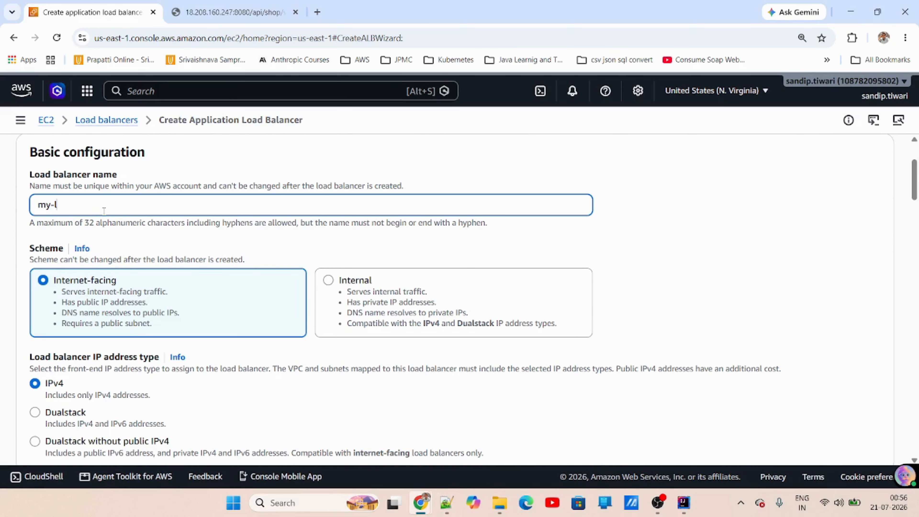
scroll(168, 332, "down", 5)
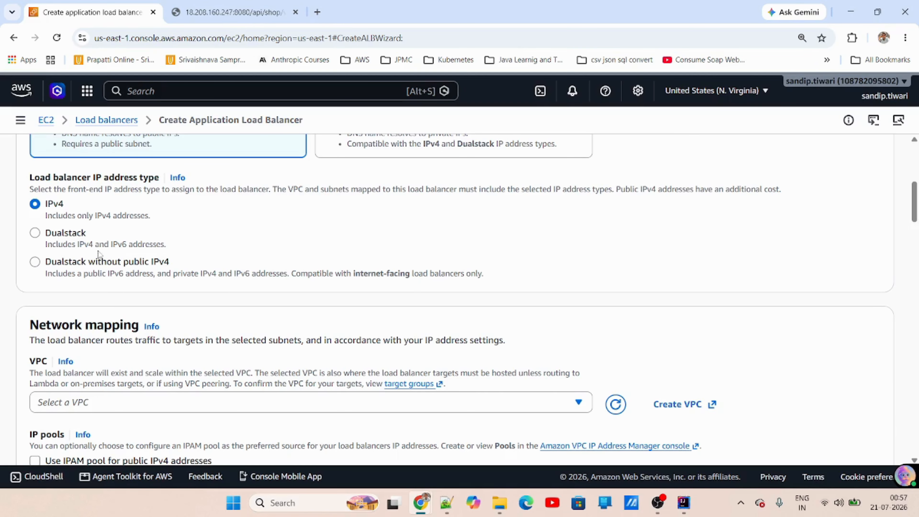
scroll(218, 297, "down", 3)
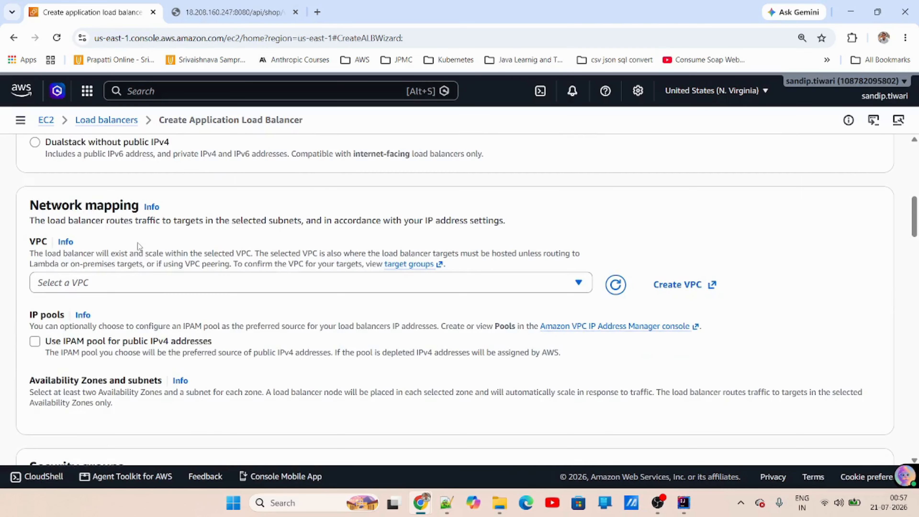
left_click(175, 288)
left_click(139, 331)
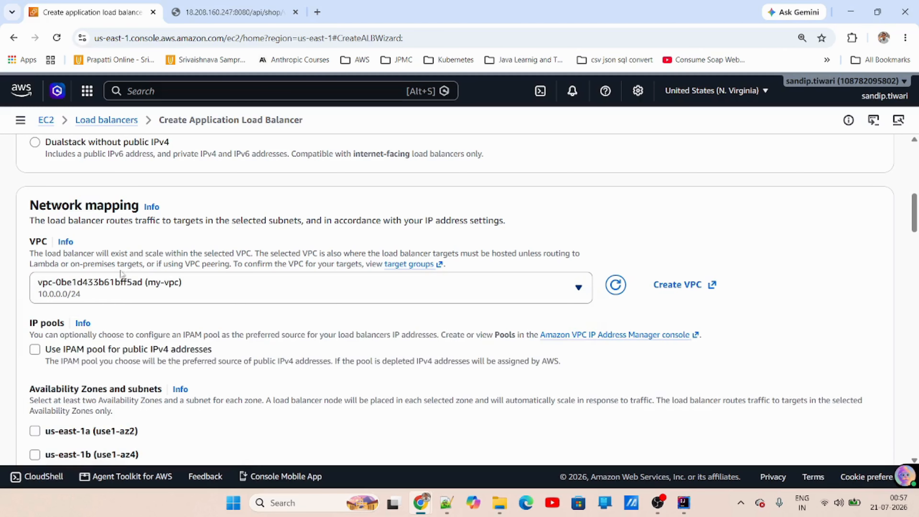
Step: Read the Availability Zone requirement and enable us-east-1a with public-subnet-1a and us-east-1b with public-subnet-1b
scroll(152, 315, "down", 2)
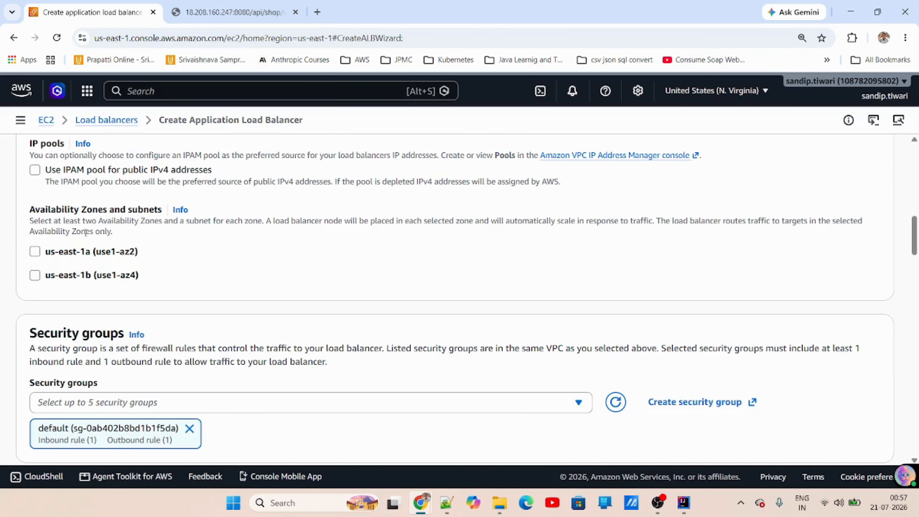
left_click_drag(107, 224, 163, 225)
left_click(175, 248)
left_click_drag(232, 225, 403, 225)
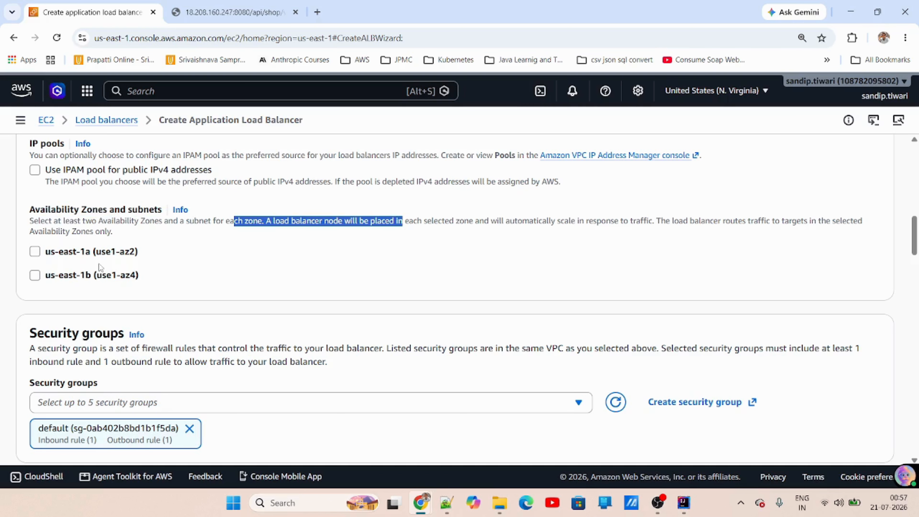
left_click(35, 252)
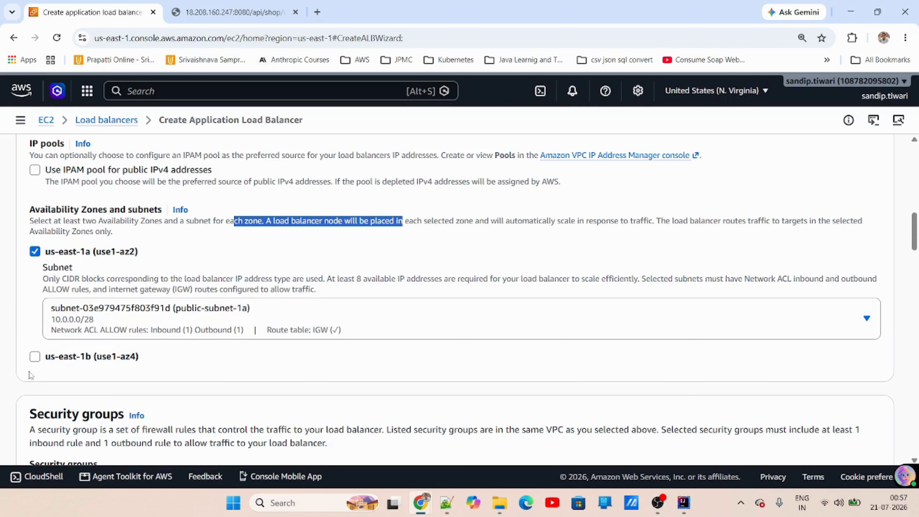
left_click(34, 357)
scroll(404, 319, "down", 2)
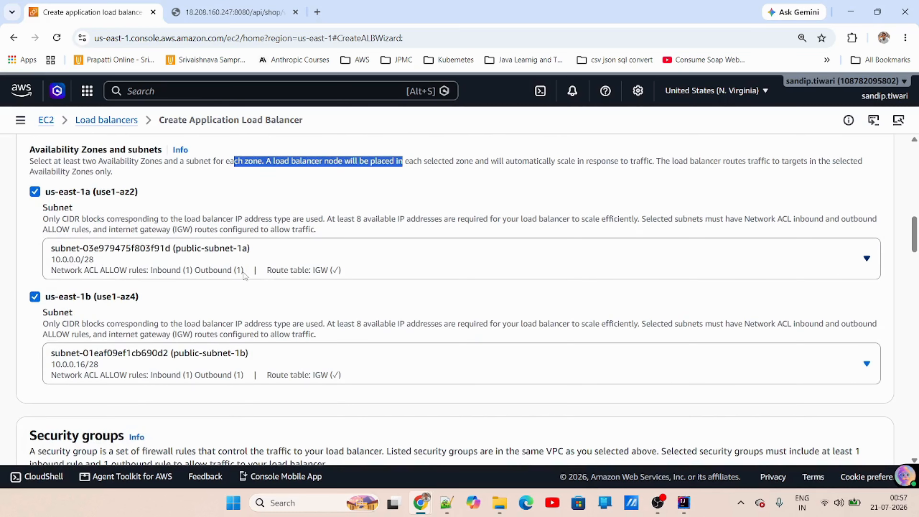
Step: Check the security groups available to the load balancer and open the form for creating a new one
scroll(215, 315, "down", 10)
scroll(277, 256, "up", 4)
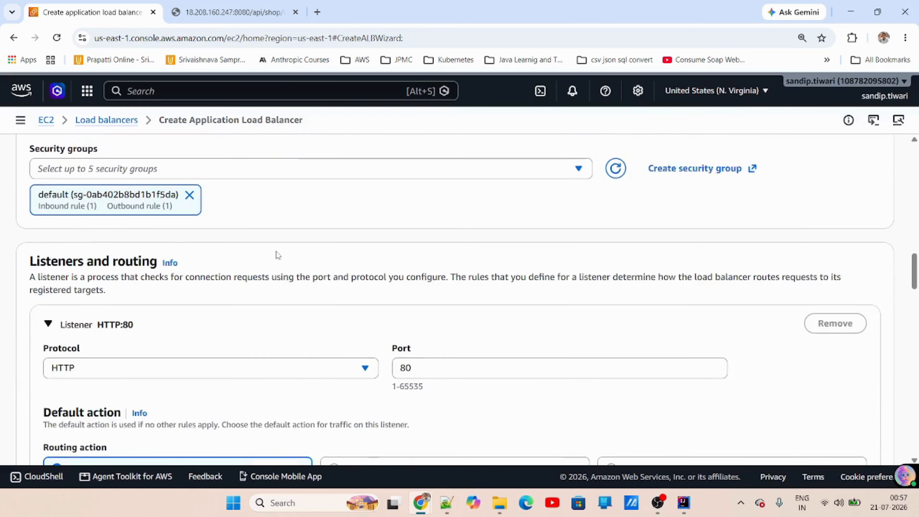
left_click(315, 270)
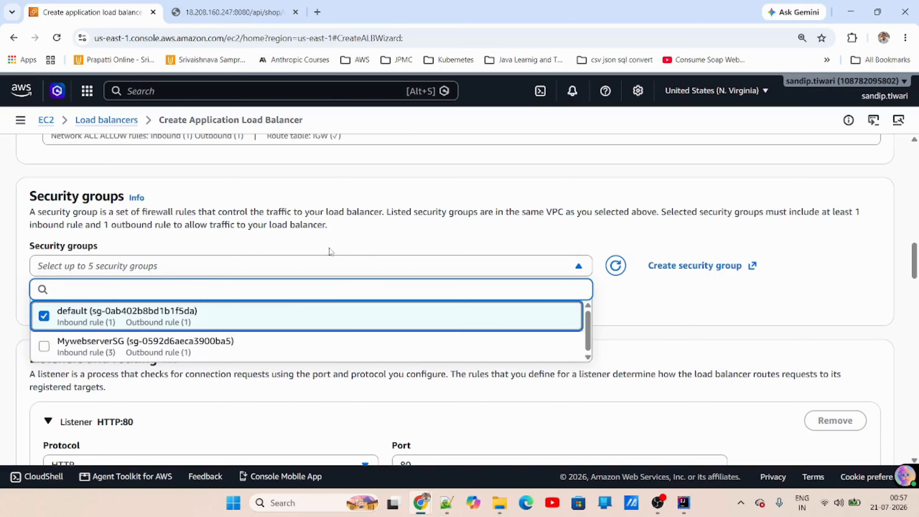
left_click(732, 266)
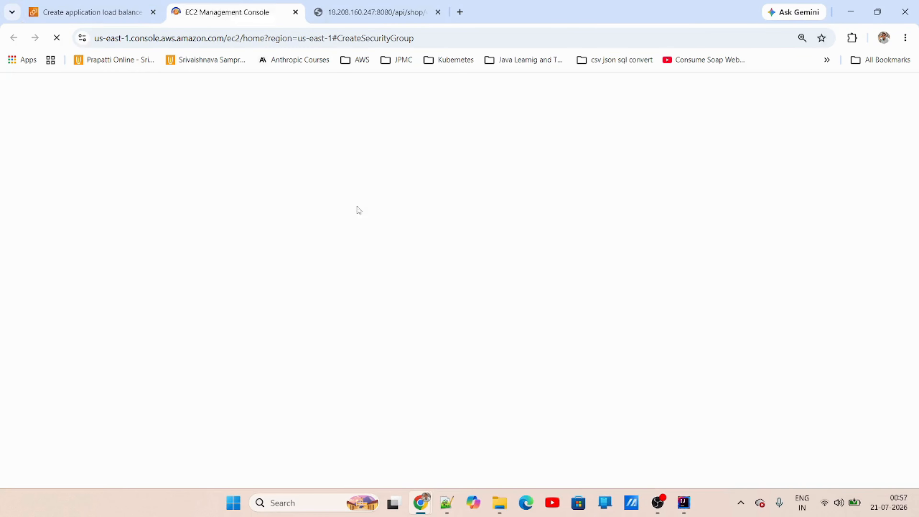
Step: Set the security group's name and description to my-lb-sg and assign it to my-vpc
left_click(137, 243)
type("my-lb")
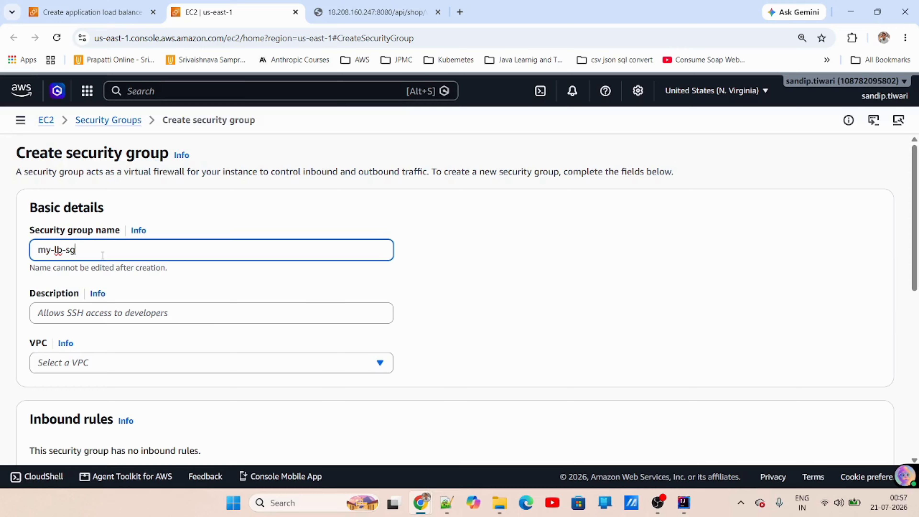
type("-sg")
key("ctrl+a")
key("ctrl+c")
left_click(173, 311)
key("ctrl+v")
left_click(180, 366)
left_click(174, 343)
Step: Add an inbound HTTP rule that allows traffic from any IPv4 source, 0.0.0.0/0
scroll(341, 373, "down", 6)
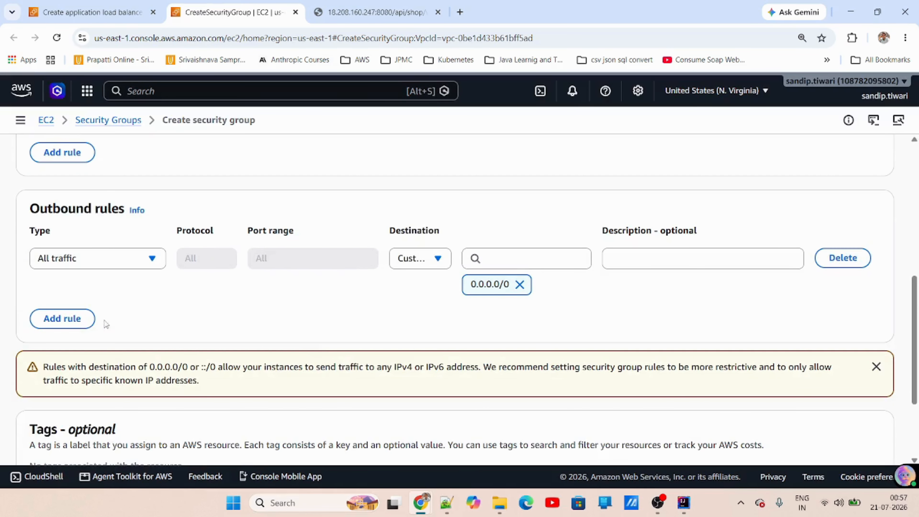
scroll(82, 289, "up", 3)
left_click(90, 278)
left_click(96, 251)
type("http")
left_click(152, 294)
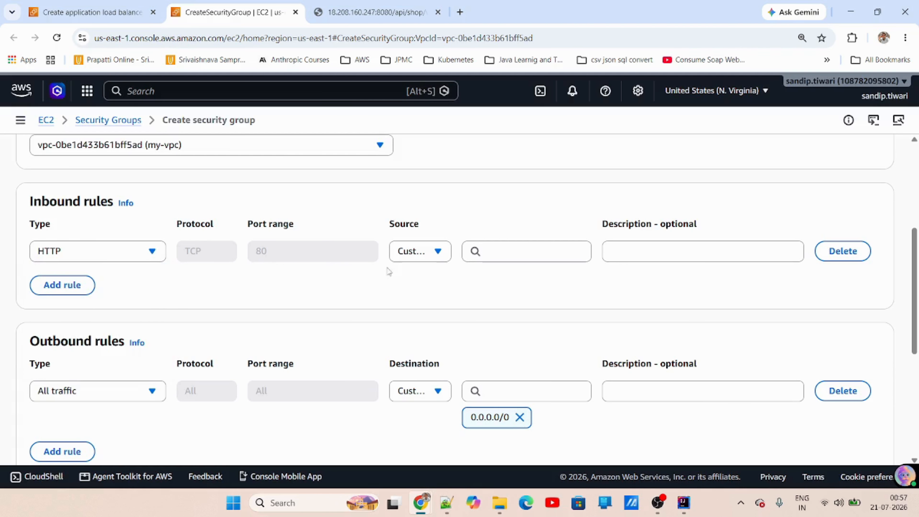
left_click(425, 254)
left_click(420, 293)
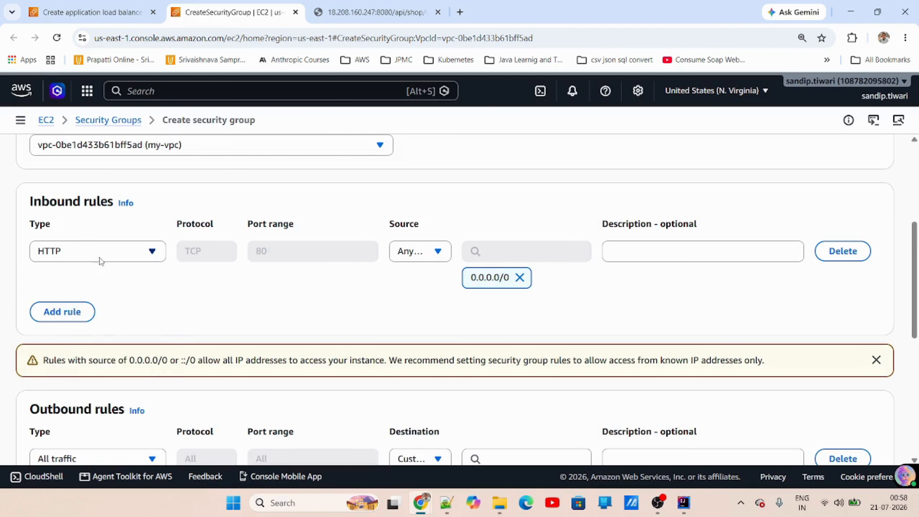
Step: Change the inbound rule's type to Custom TCP with port range 8080
left_click(96, 250)
left_click(97, 296)
left_click(332, 255)
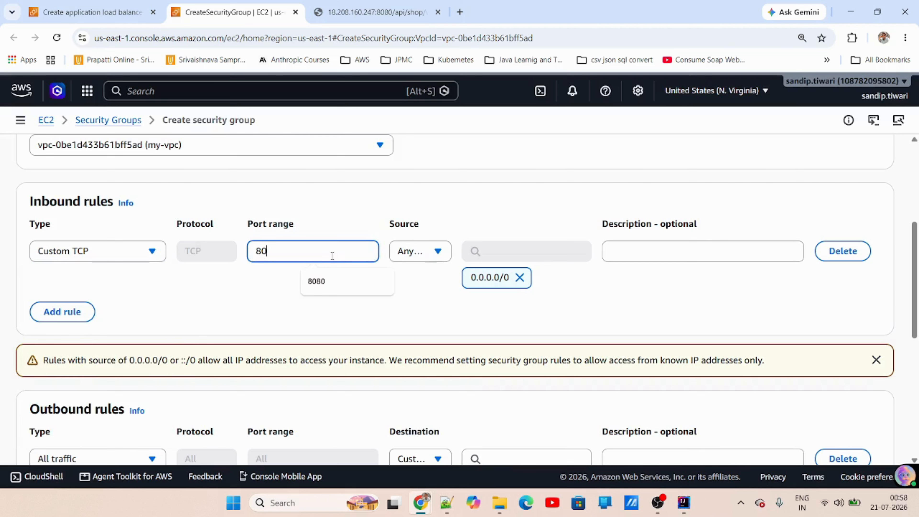
type("80")
left_click(393, 301)
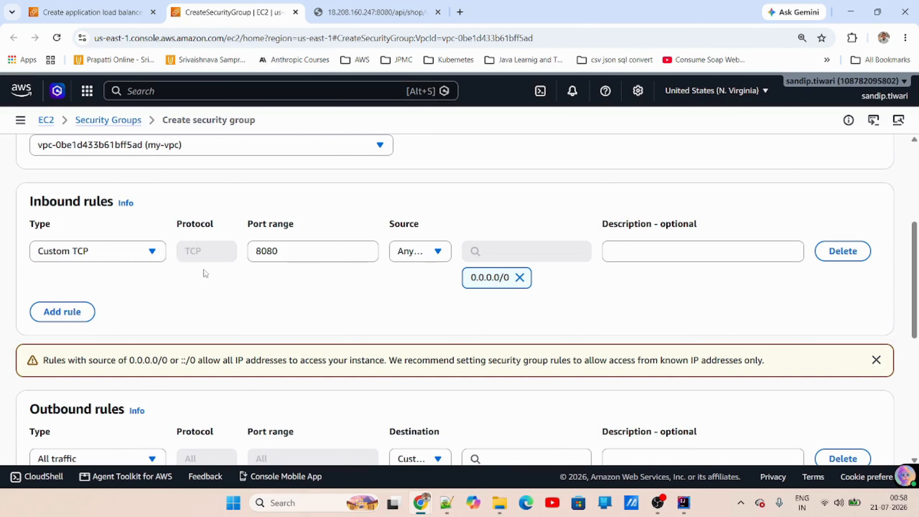
Step: Review the inbound and outbound rules and create the my-lb-sg security group
scroll(299, 286, "down", 3)
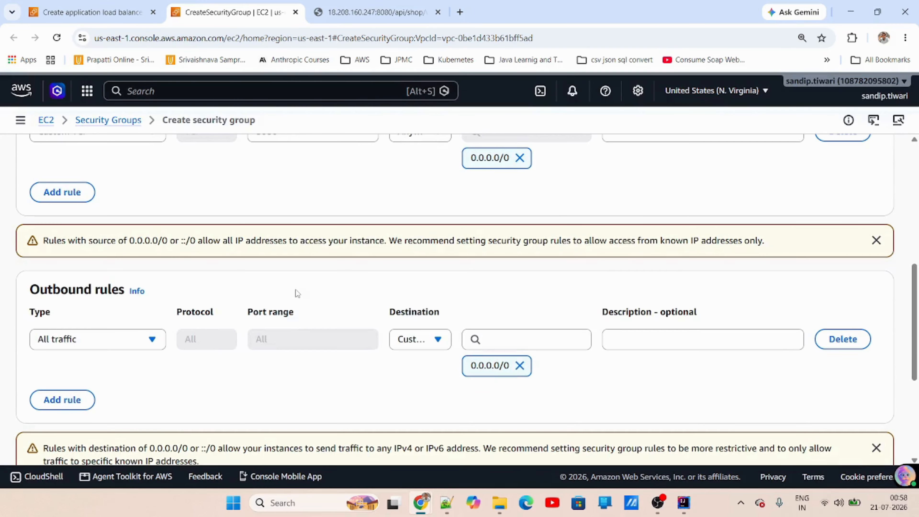
scroll(296, 292, "down", 5)
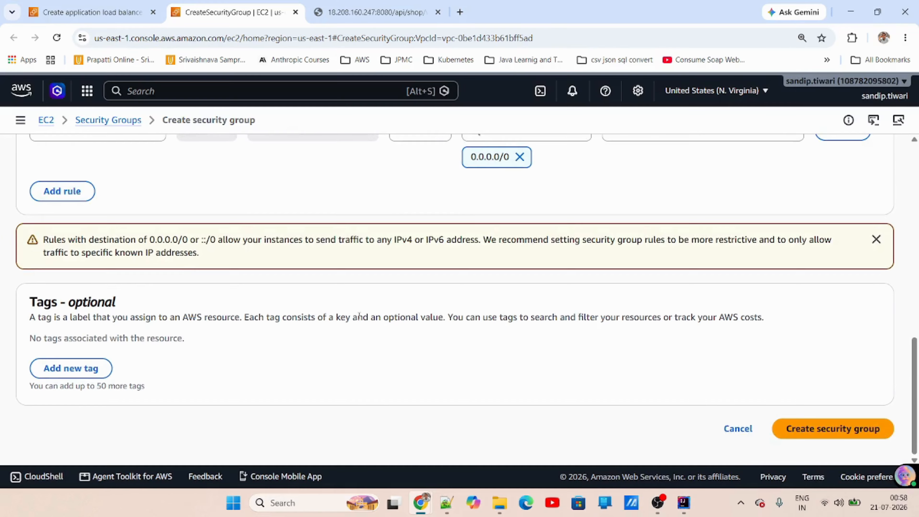
scroll(350, 318, "up", 9)
scroll(351, 319, "down", 5)
scroll(505, 337, "down", 4)
left_click(826, 431)
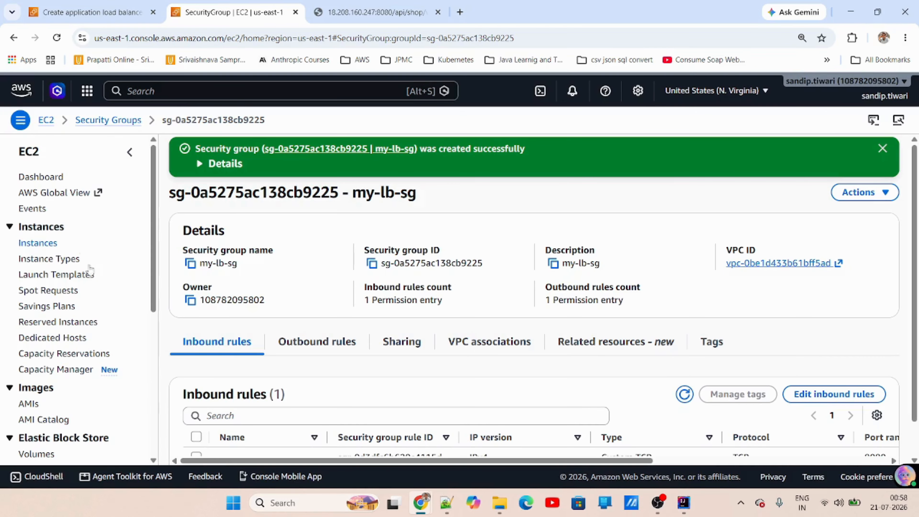
Step: Refresh the load balancer's list of available security groups and add my-lb-sg to the selection
left_click(96, 12)
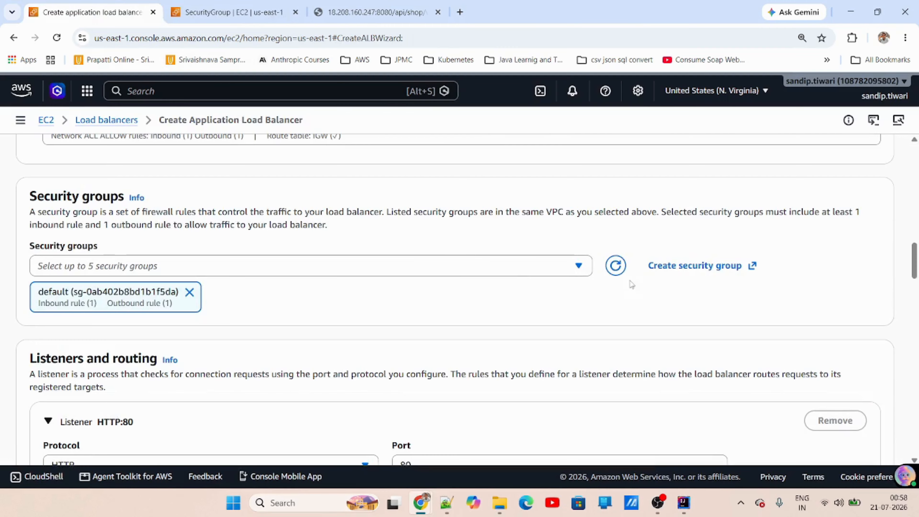
left_click(615, 265)
left_click(283, 271)
left_click(168, 382)
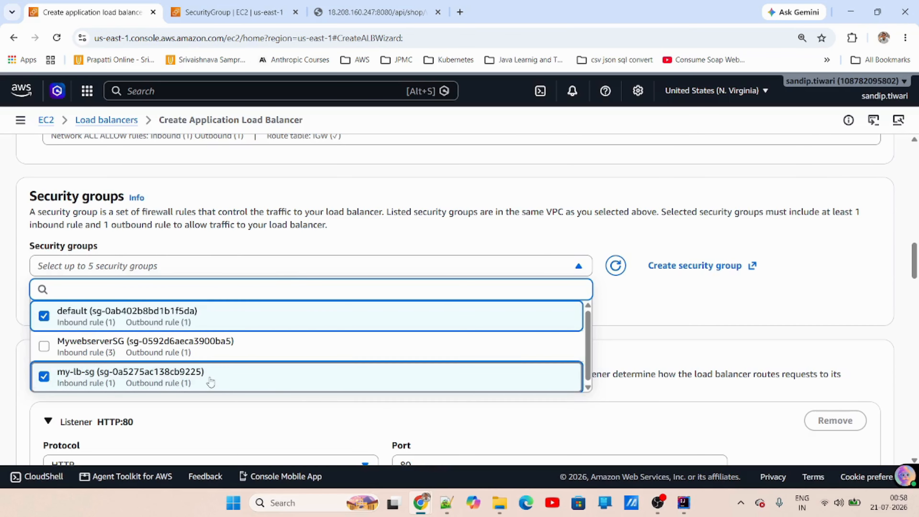
left_click(691, 299)
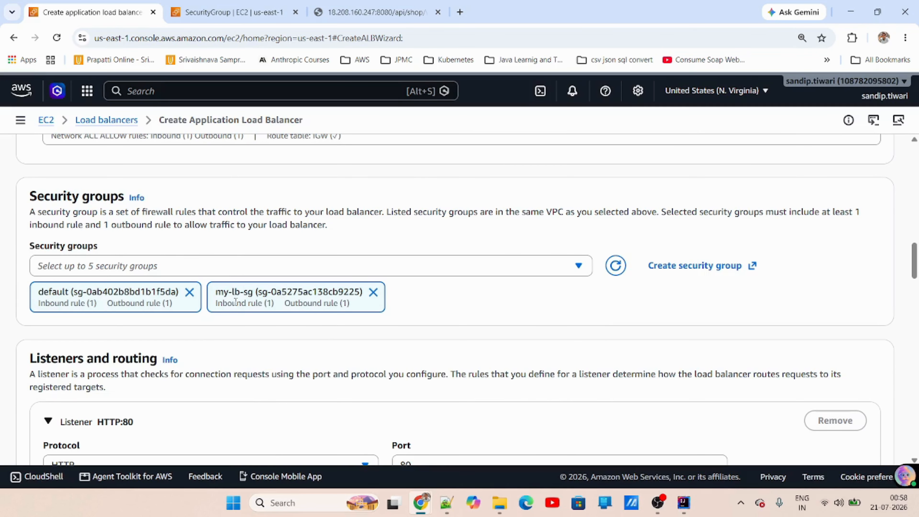
Step: Check the load balancer's selected security groups against the inbound rules of my-lb-sg
scroll(198, 324, "down", 2)
scroll(224, 334, "down", 4)
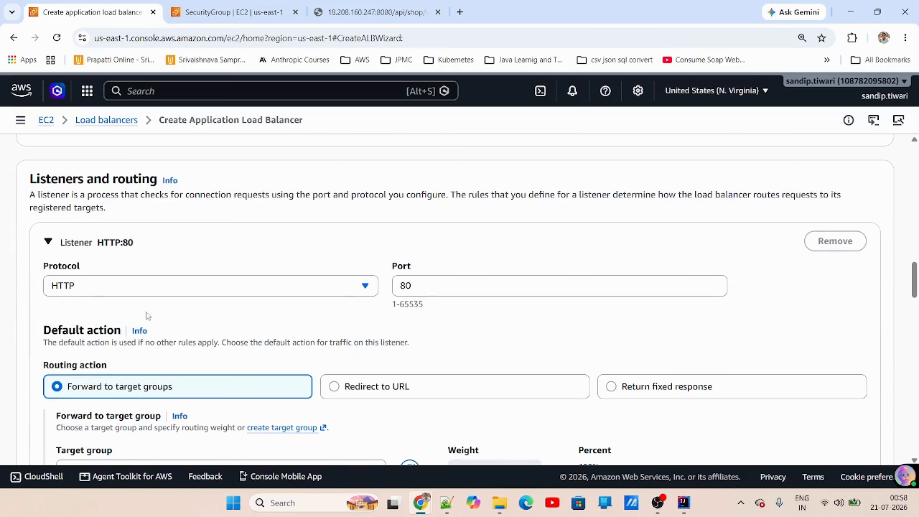
scroll(263, 227, "up", 10)
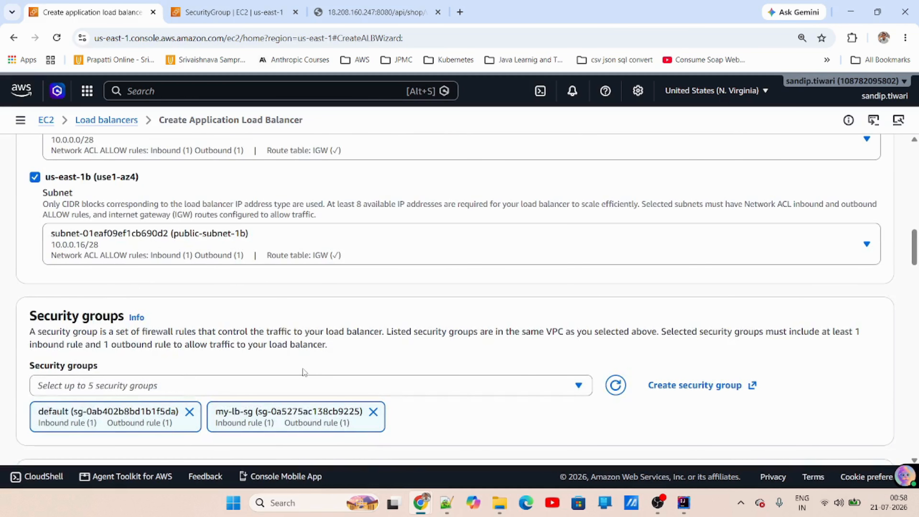
scroll(303, 371, "down", 4)
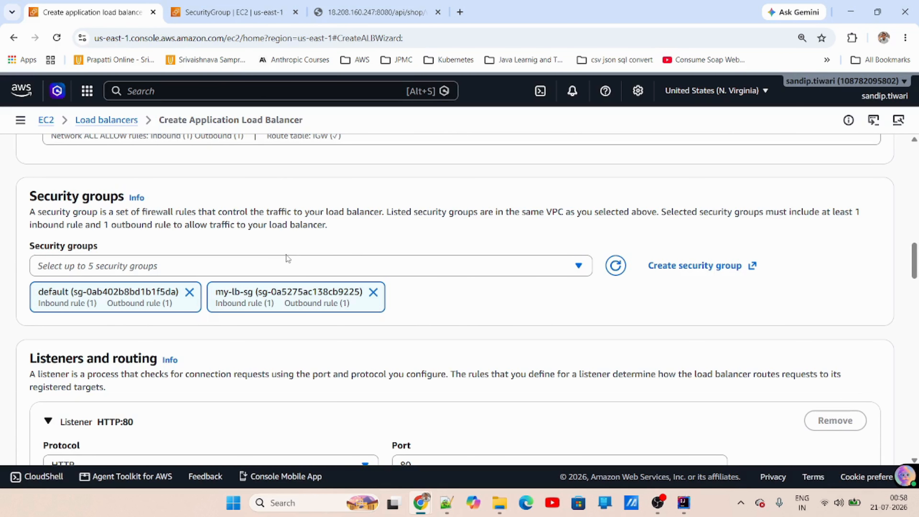
left_click(232, 12)
scroll(321, 362, "down", 1)
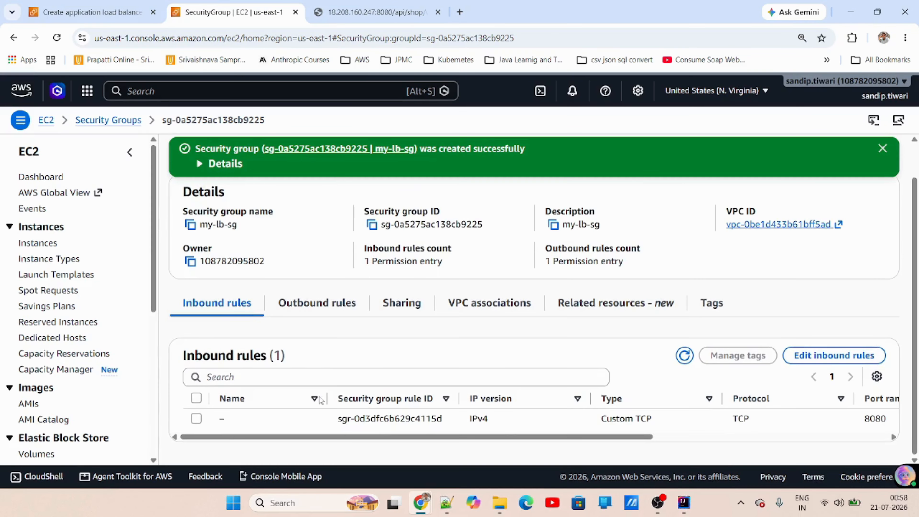
left_click_drag(623, 437, 591, 440)
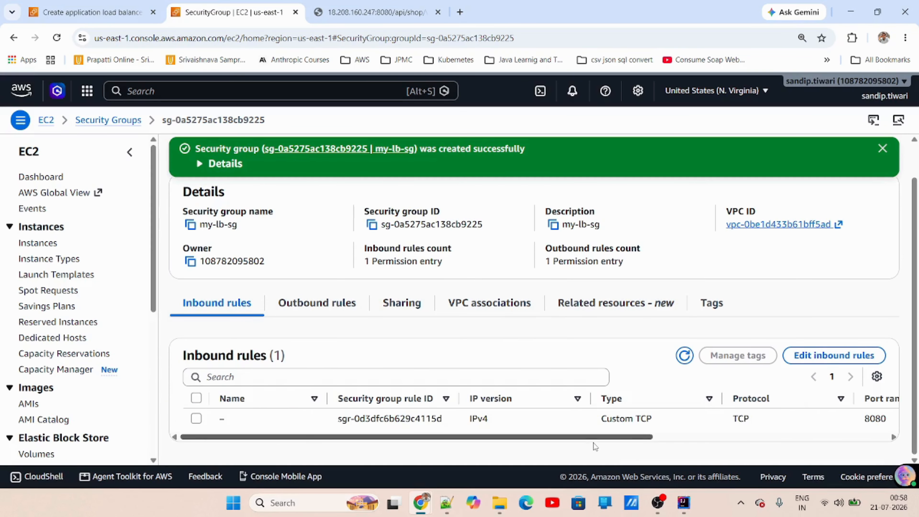
left_click(115, 17)
Step: Set the HTTP listener's port to 8080
scroll(332, 324, "down", 3)
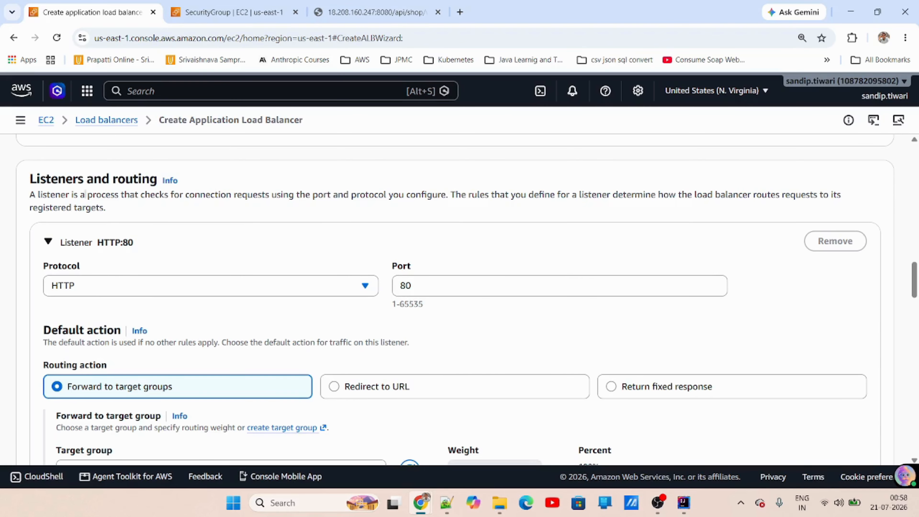
scroll(108, 217, "down", 2)
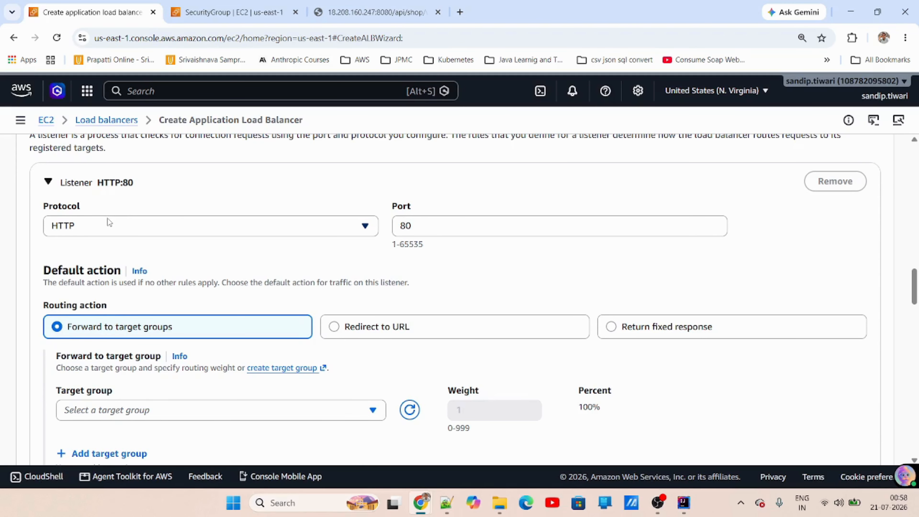
scroll(123, 240, "up", 2)
scroll(135, 258, "down", 2)
left_click(417, 223)
type("80")
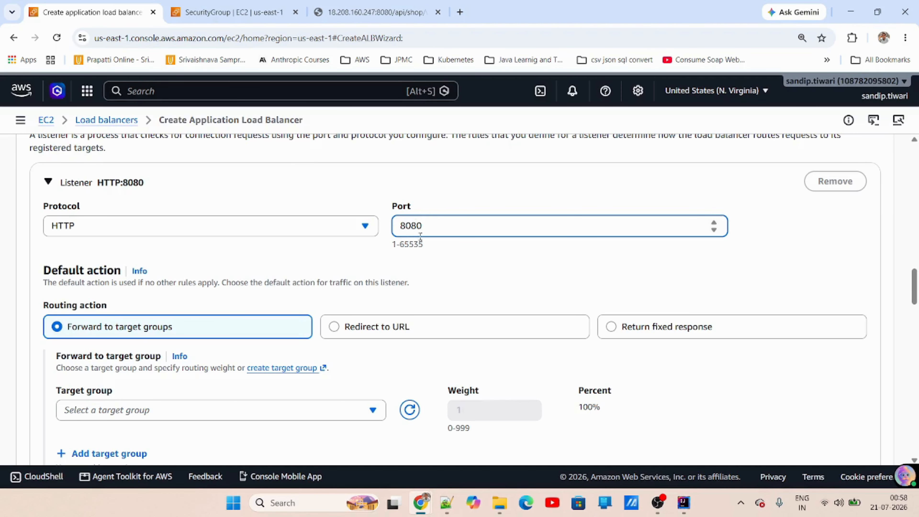
Step: Examine the listener's default routing options: forwarding to target groups, returning a fixed response and redirecting to a URL by URI parts or full URL
scroll(235, 320, "down", 3)
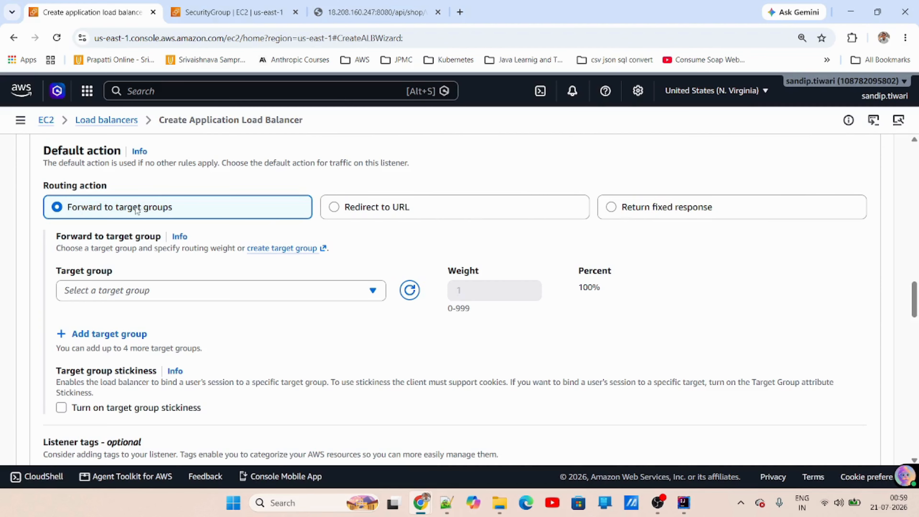
left_click(149, 291)
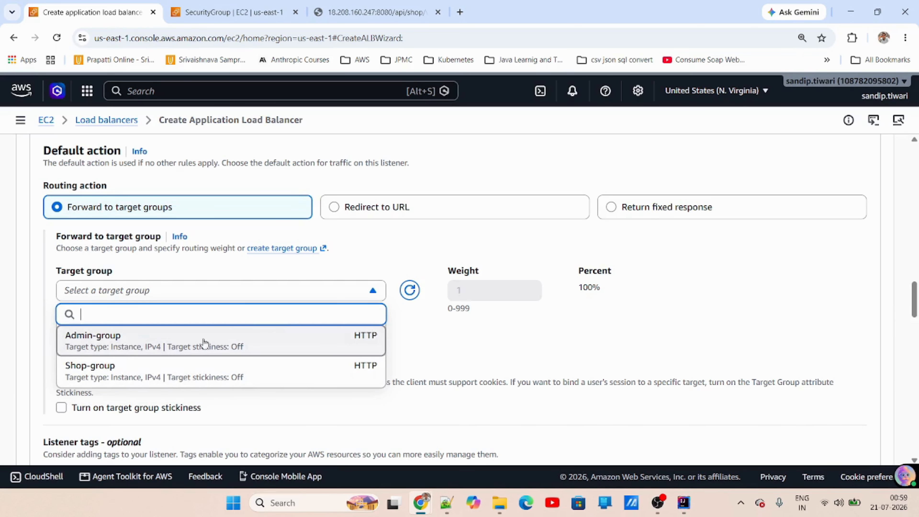
left_click(370, 240)
left_click(628, 210)
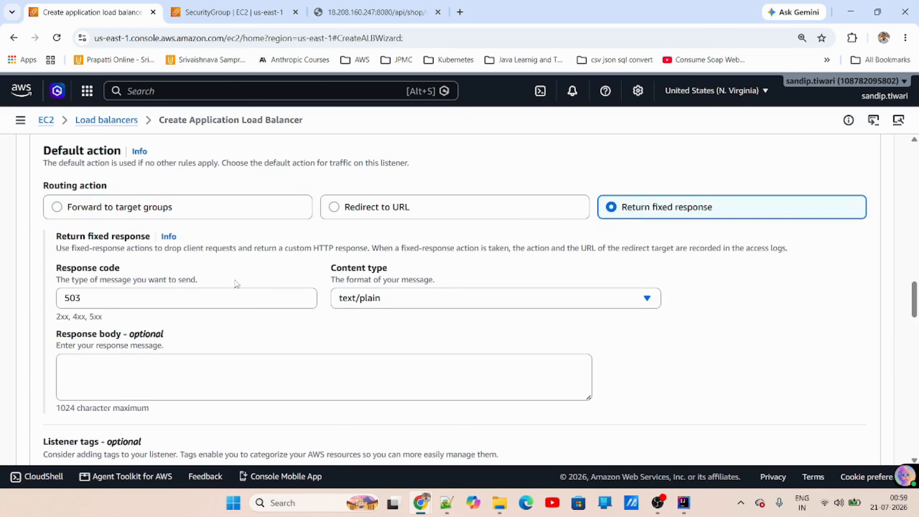
left_click(340, 212)
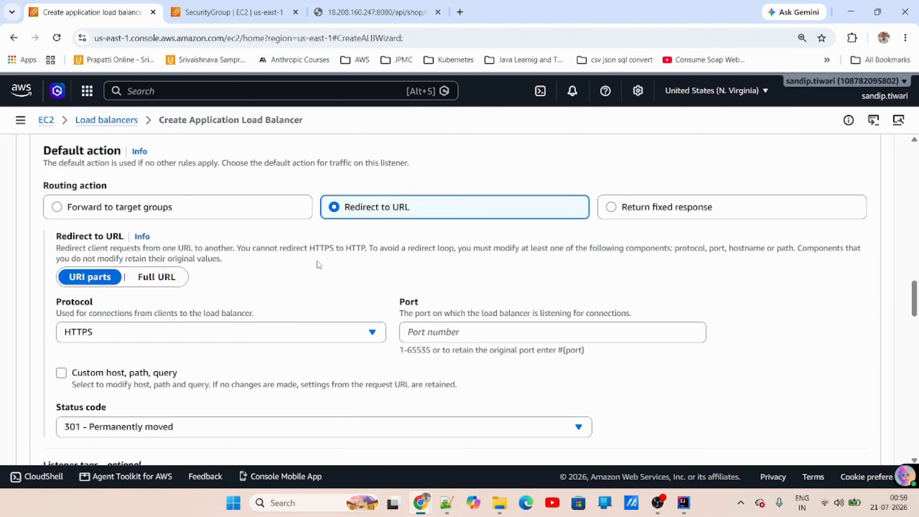
scroll(308, 290, "down", 2)
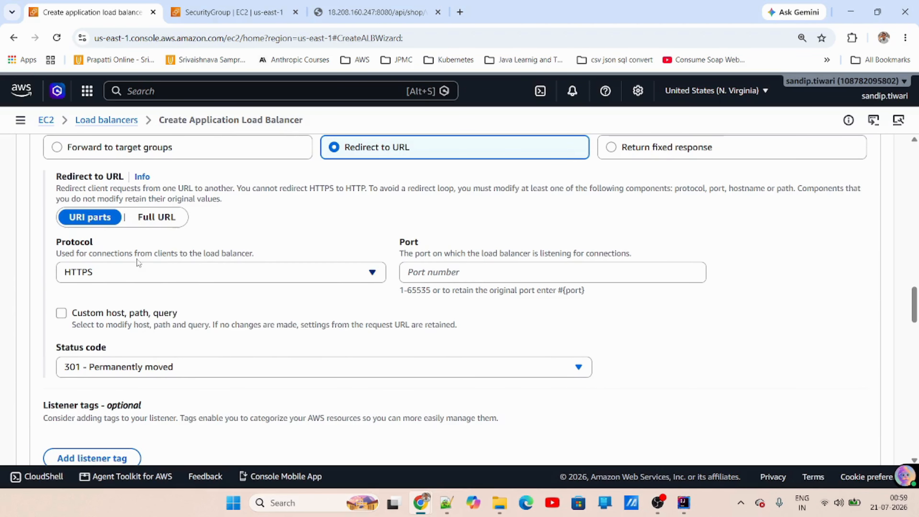
left_click(154, 217)
left_click(91, 217)
scroll(217, 289, "up", 4)
left_click(232, 277)
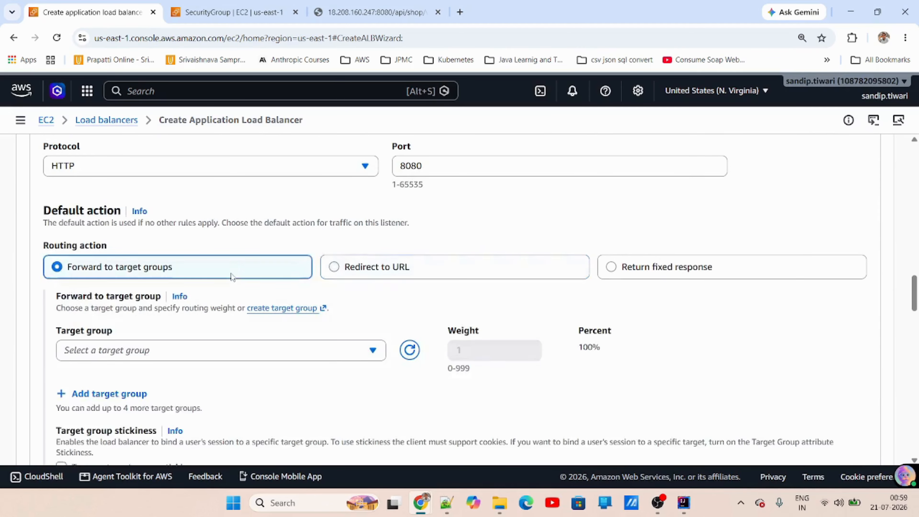
scroll(233, 277, "down", 3)
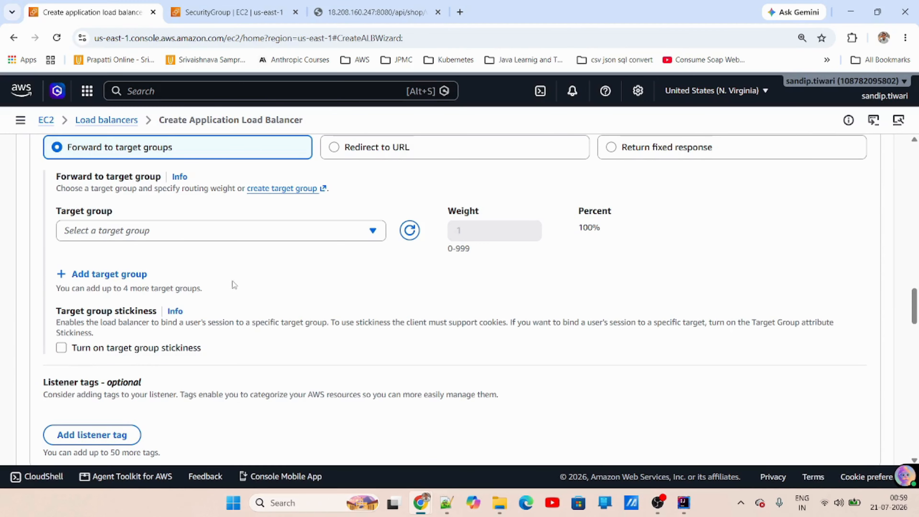
scroll(169, 236, "down", 3)
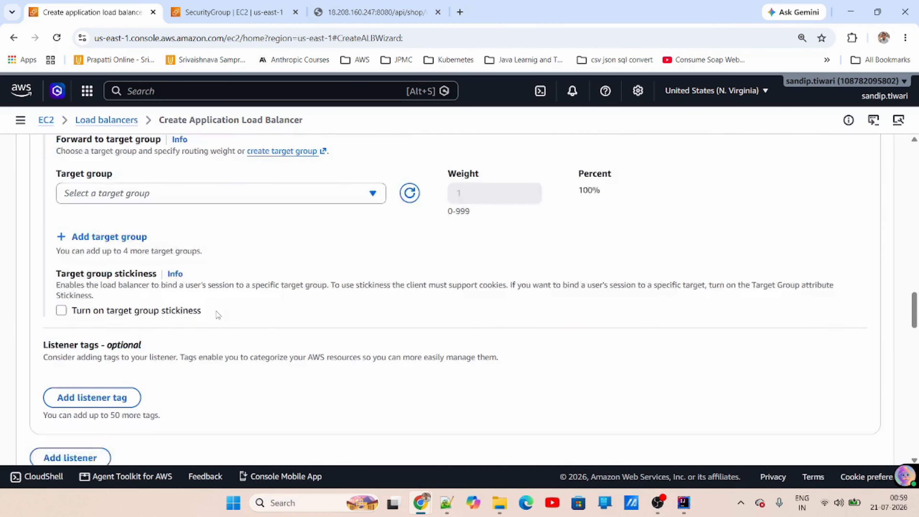
scroll(169, 236, "up", 6)
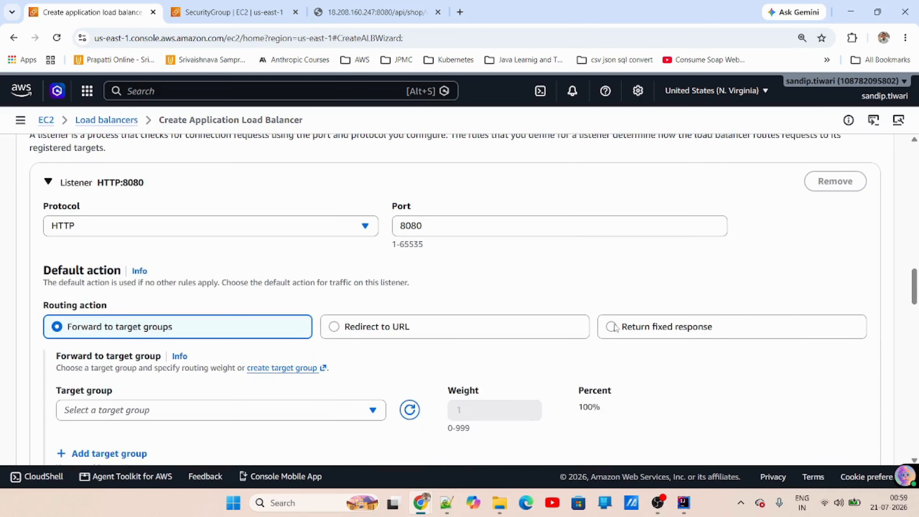
Step: Make the listener's default action return a fixed response with code 200 and the body "Default Rule of Laod Balancer"
left_click(614, 325)
scroll(434, 336, "down", 3)
double_click(182, 293)
type("200")
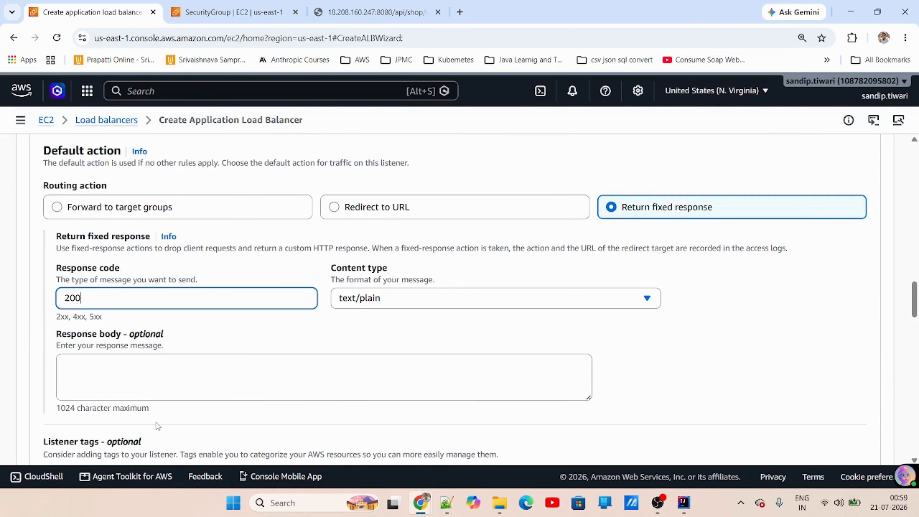
left_click(148, 366)
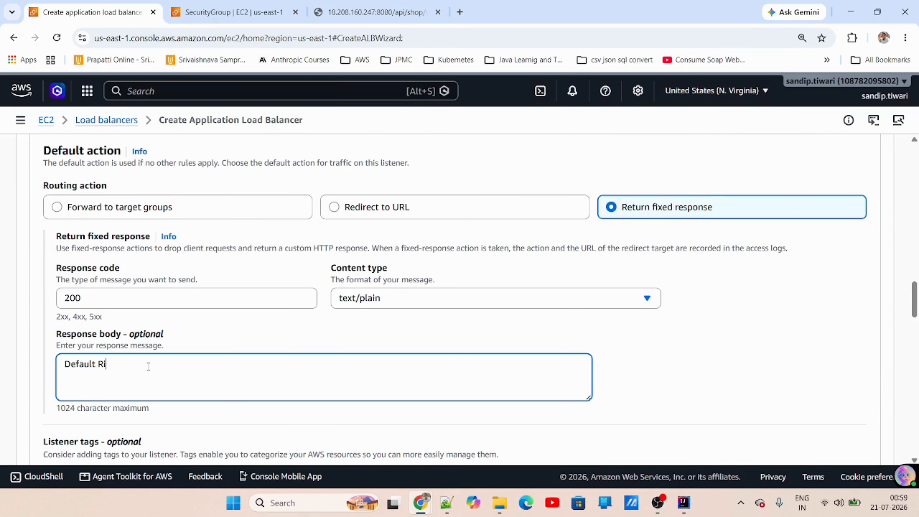
type("Default Rule of Laod ")
type("Balabnce")
type("nce")
Step: Review the optional service integrations and the configuration summary, and create the load balancer
scroll(460, 298, "down", 10)
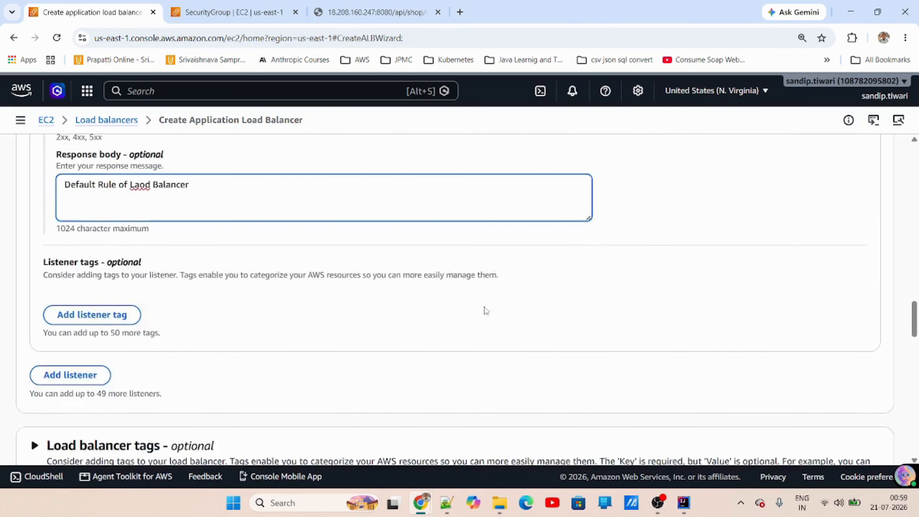
scroll(92, 321, "down", 12)
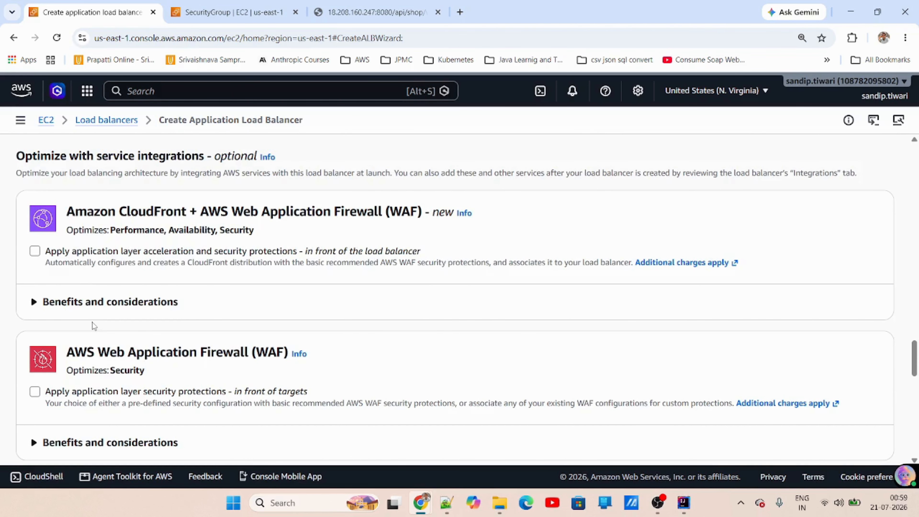
scroll(121, 345, "up", 10)
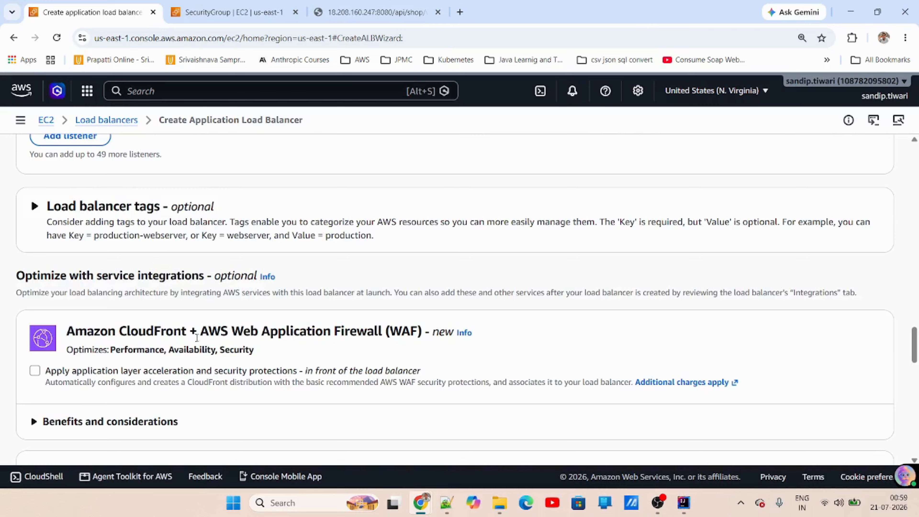
scroll(362, 307, "down", 5)
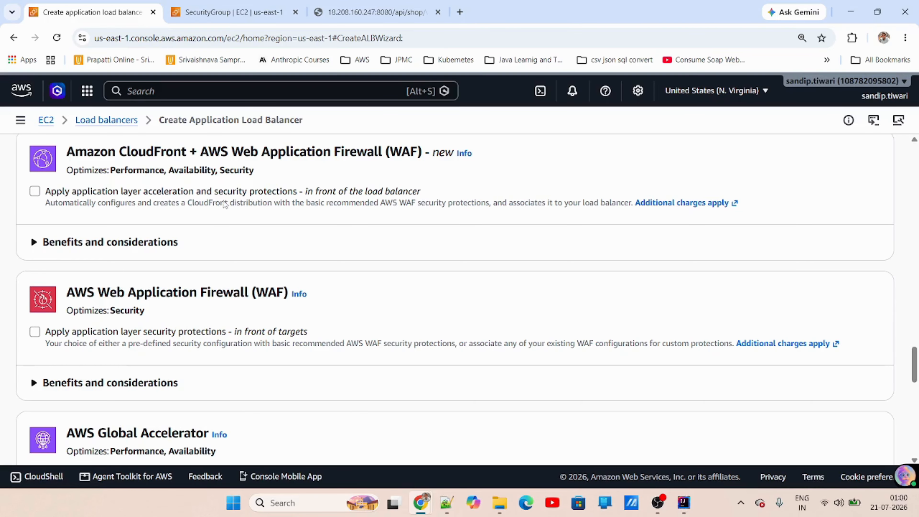
scroll(149, 296, "down", 7)
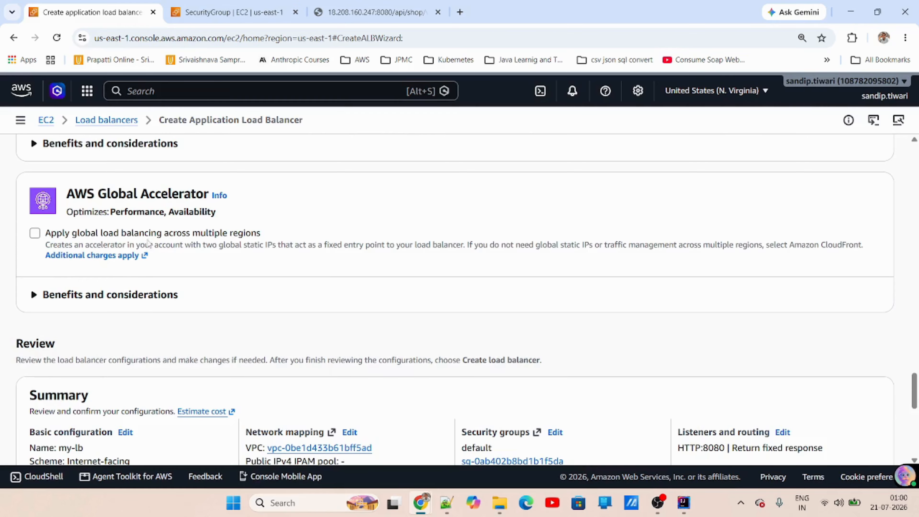
scroll(149, 243, "down", 4)
scroll(154, 285, "up", 2)
scroll(465, 306, "down", 5)
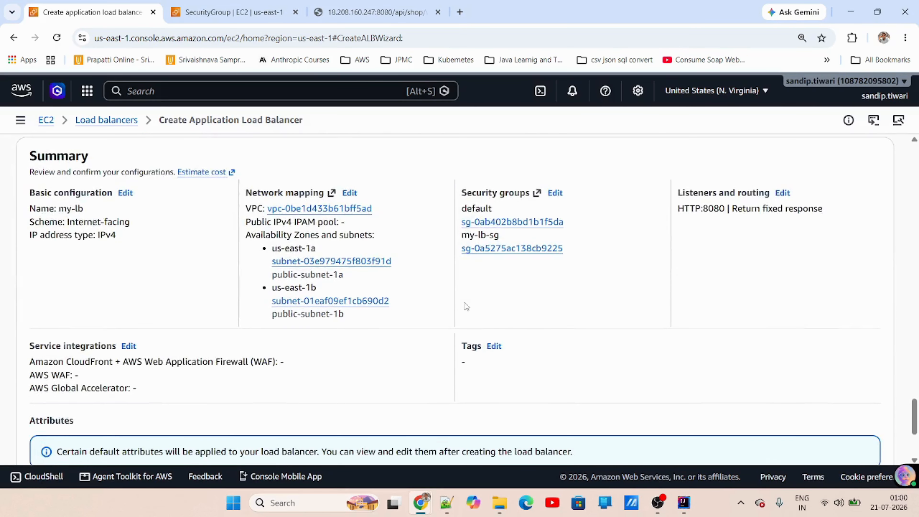
scroll(465, 306, "down", 5)
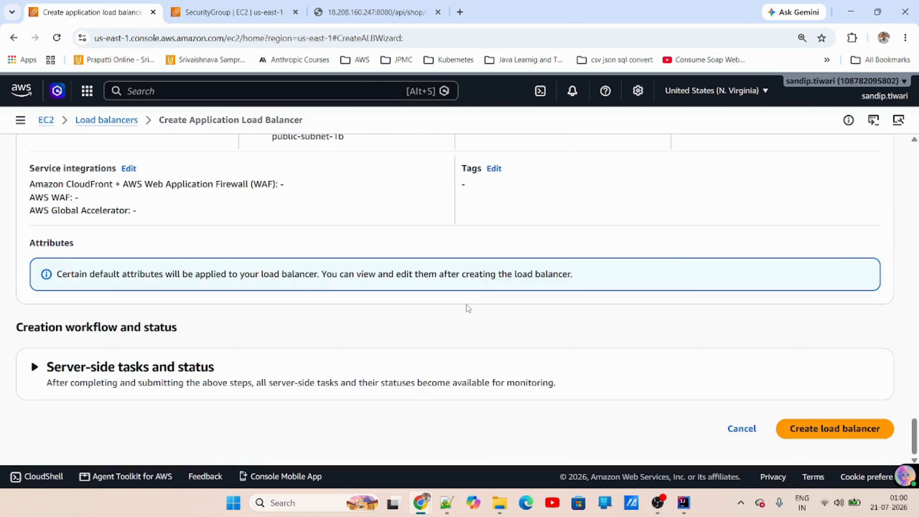
left_click(854, 429)
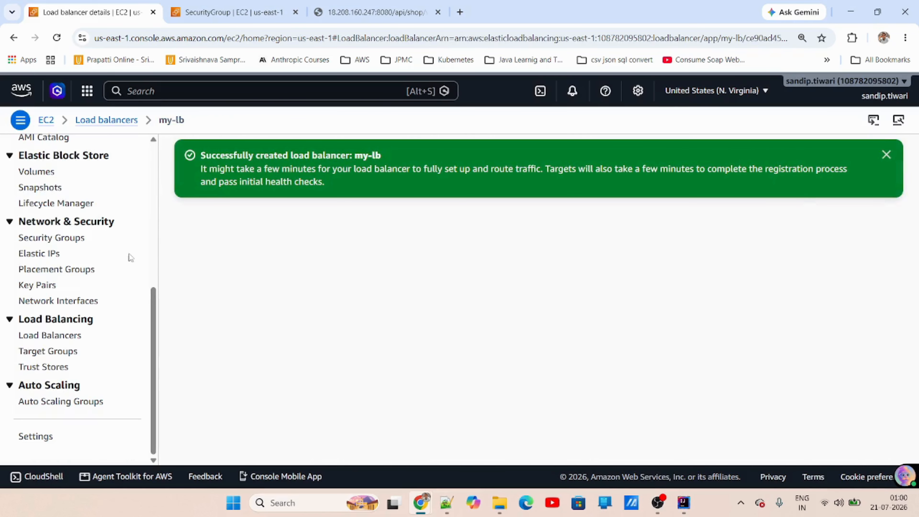
Step: Open the list of load balancers and inspect the details of my-lb
left_click(68, 337)
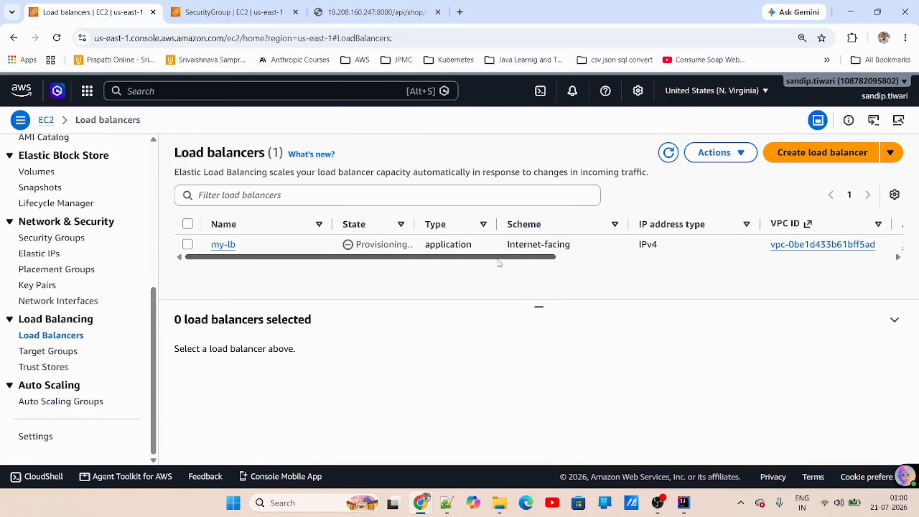
scroll(504, 261, "right", 6)
scroll(514, 267, "left", 6)
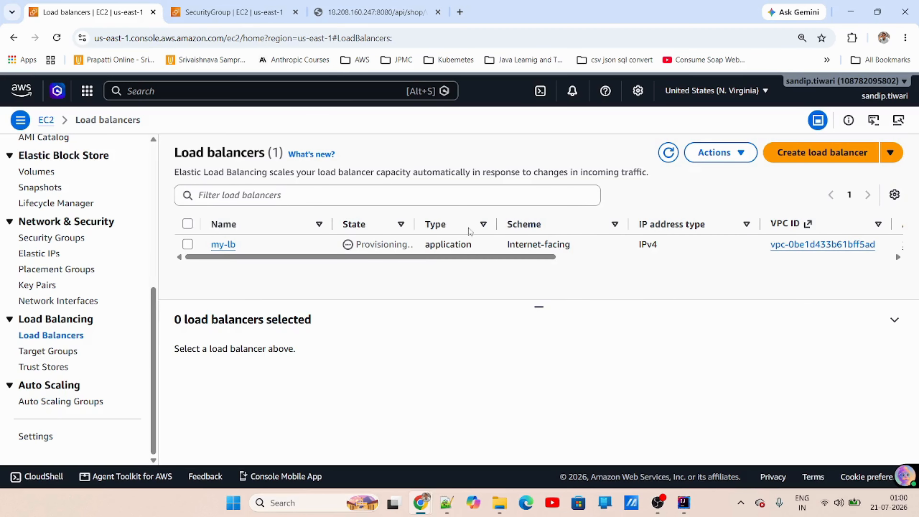
Step: Switch to IntelliJ IDEA and open AdminController to inspect its request mapping path
left_click(683, 502)
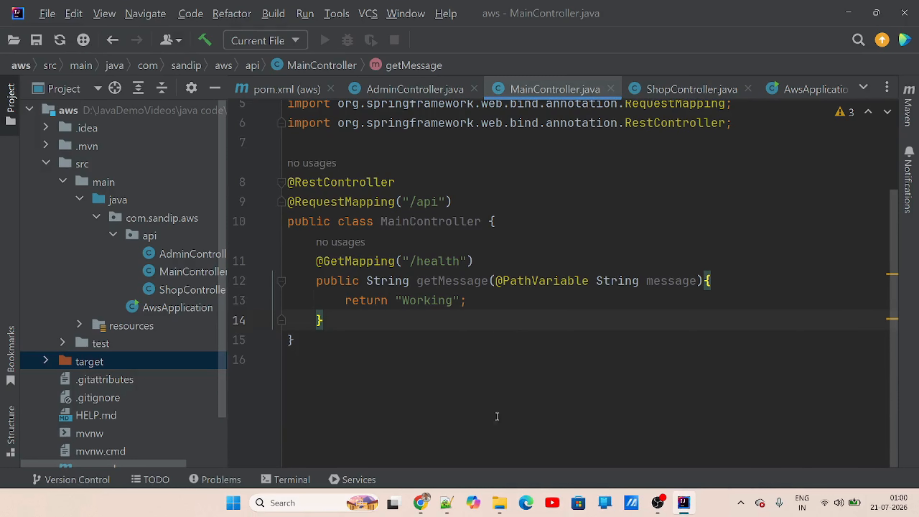
double_click(183, 254)
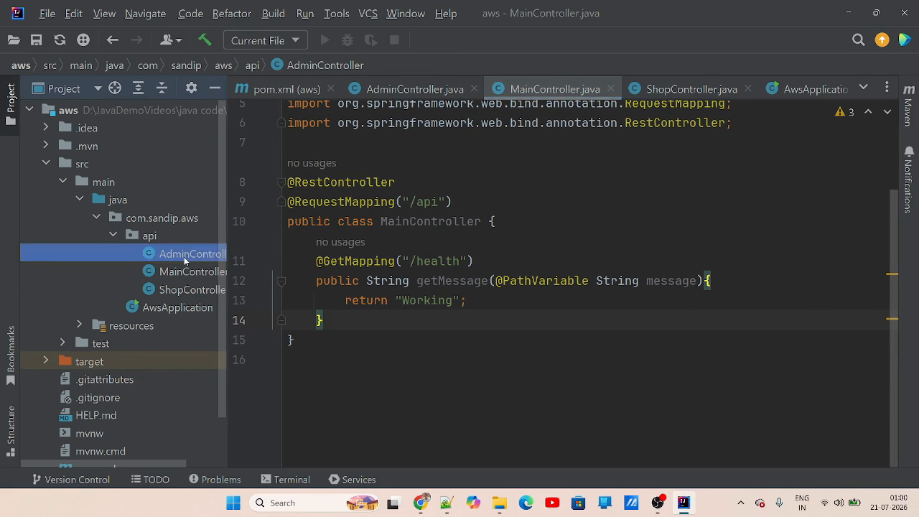
scroll(527, 192, "up", 1)
double_click(428, 174)
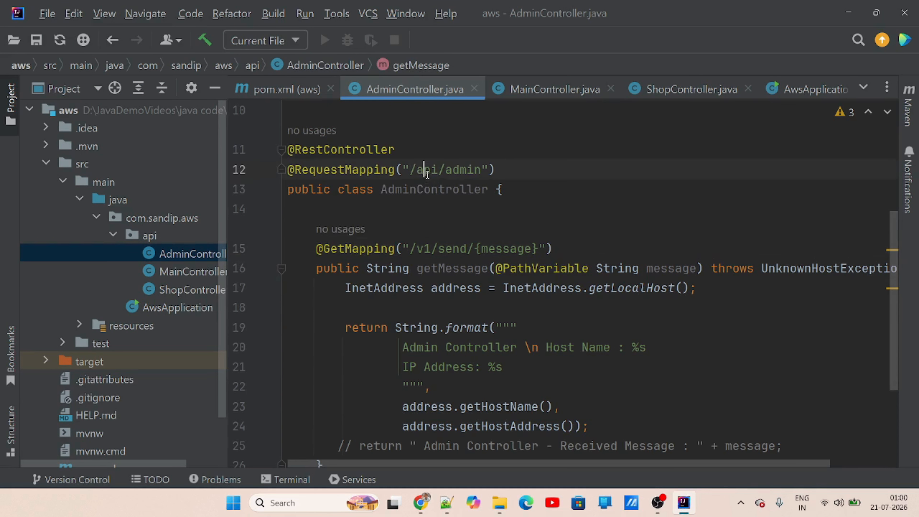
Step: Examine AdminController's /api/admin request mapping, its GET mapping path and the getMessage method body
double_click(457, 173)
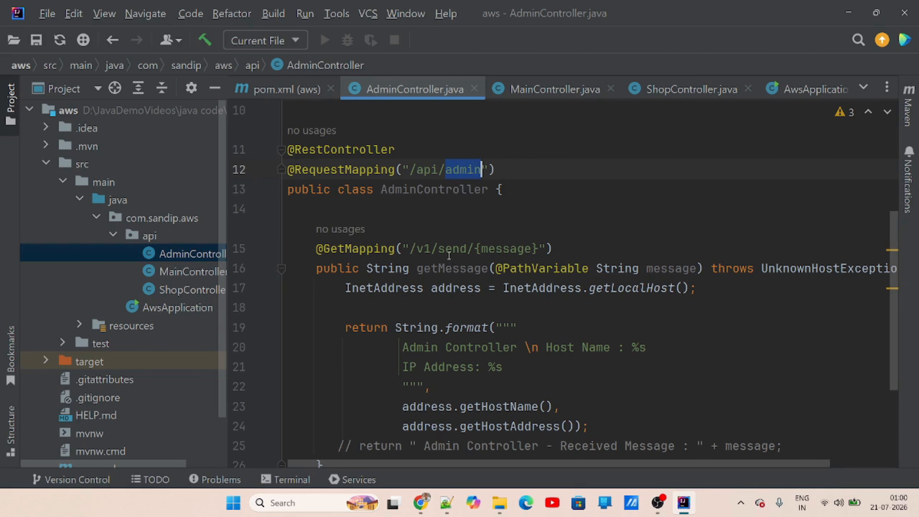
left_click_drag(459, 249, 534, 249)
left_click(600, 249)
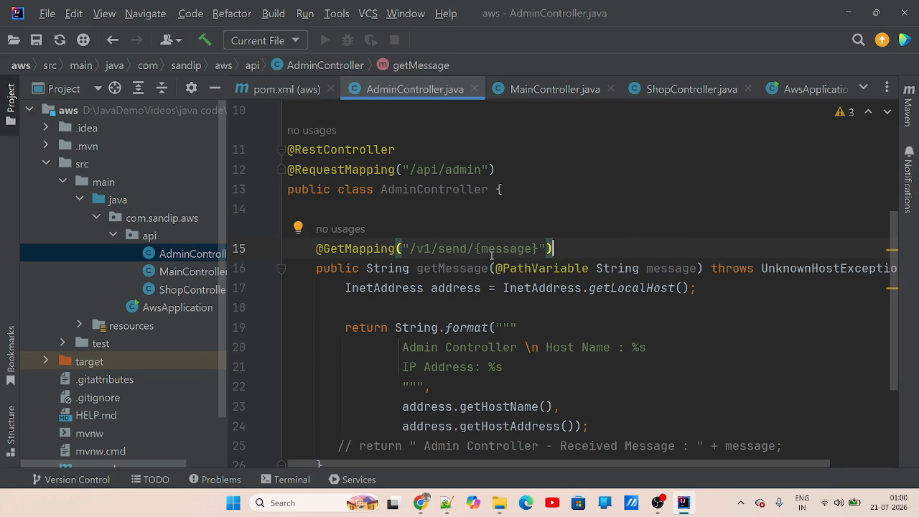
double_click(453, 268)
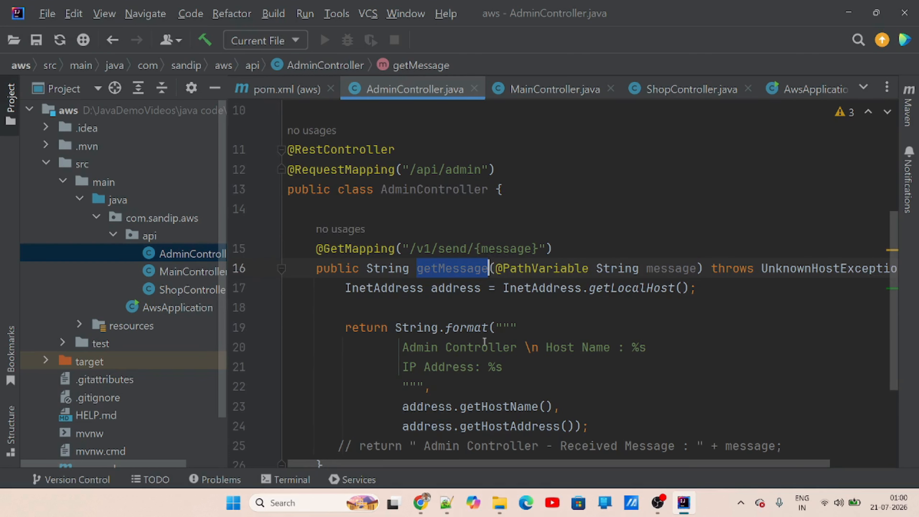
scroll(448, 383, "down", 3)
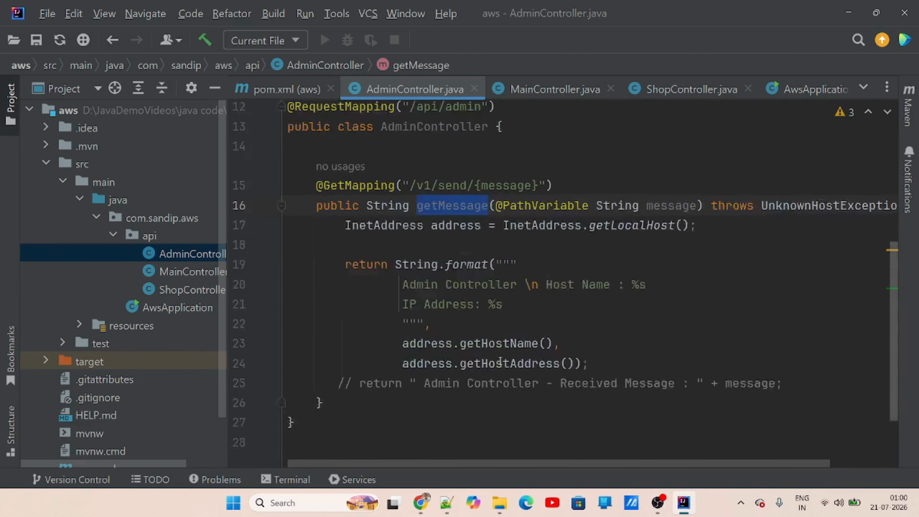
scroll(343, 210, "up", 2)
Step: Open ShopController to inspect its request mapping path, and return to AdminController
double_click(203, 291)
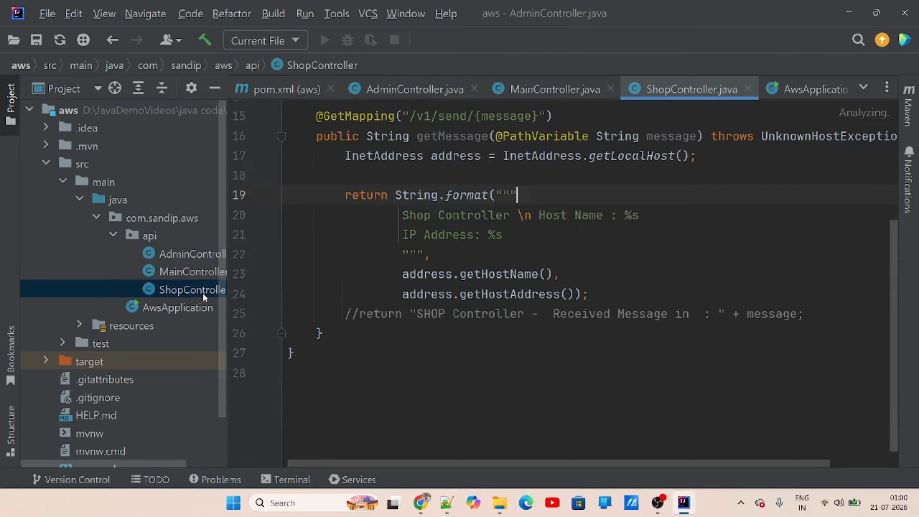
scroll(448, 293, "up", 2)
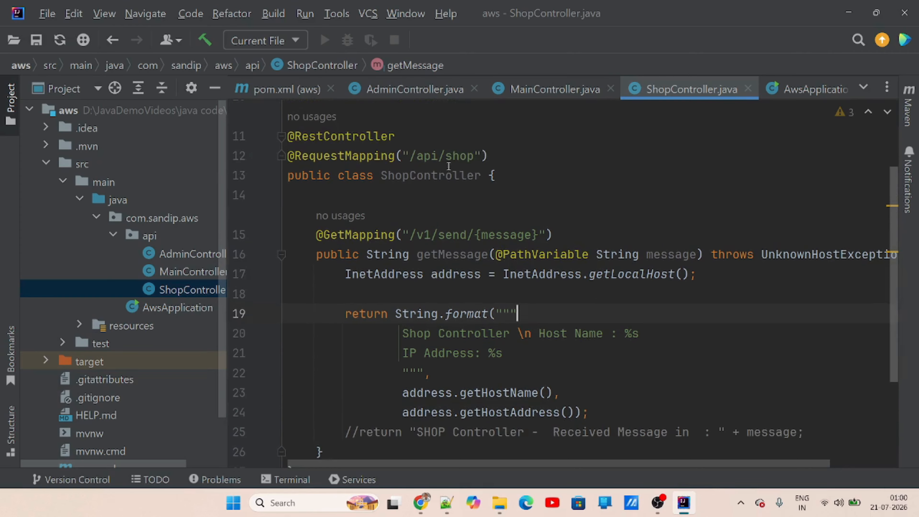
double_click(455, 156)
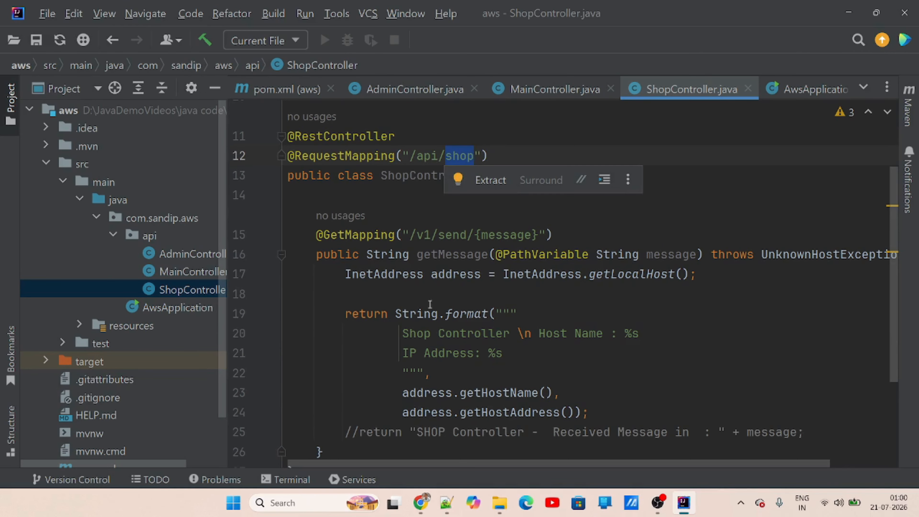
left_click(656, 221)
double_click(193, 254)
left_click(633, 172)
Step: Switch back to the AWS console in Chrome, refresh the load balancer list and open my-lb
key("alt+Tab")
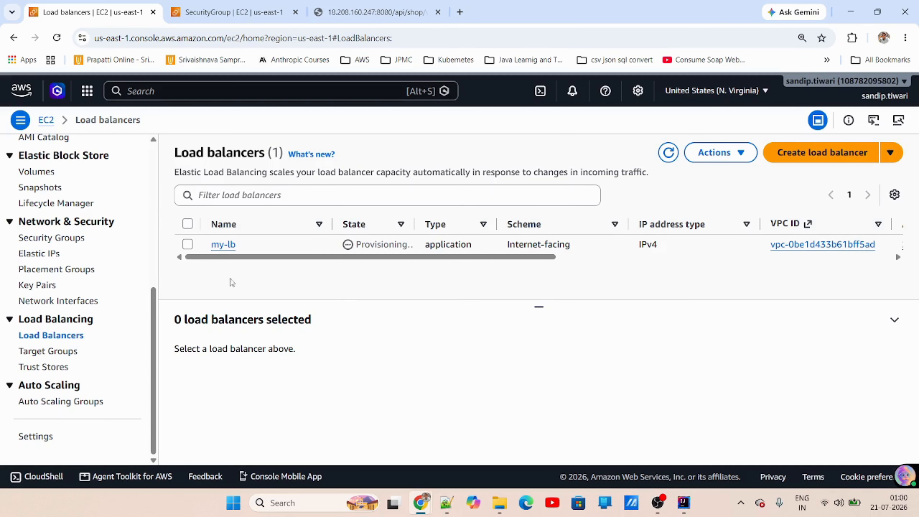
left_click(668, 153)
left_click(668, 152)
left_click(668, 152)
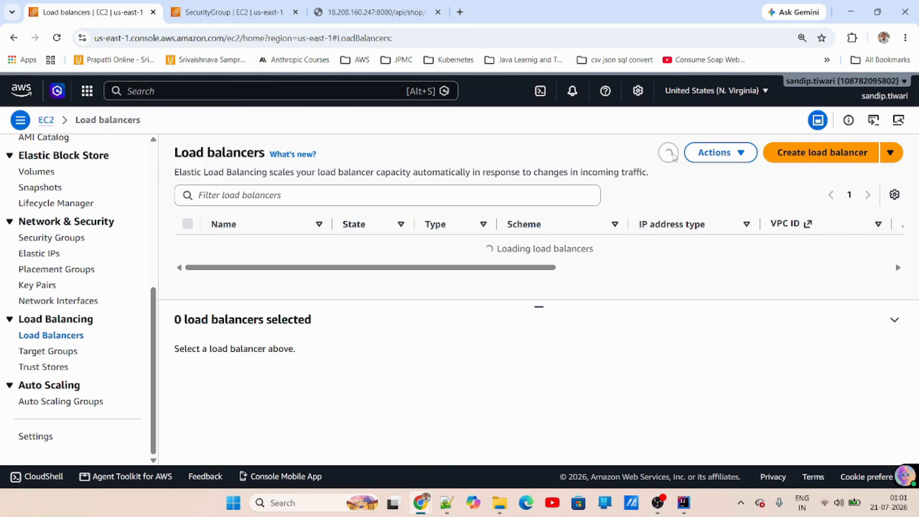
left_click(226, 244)
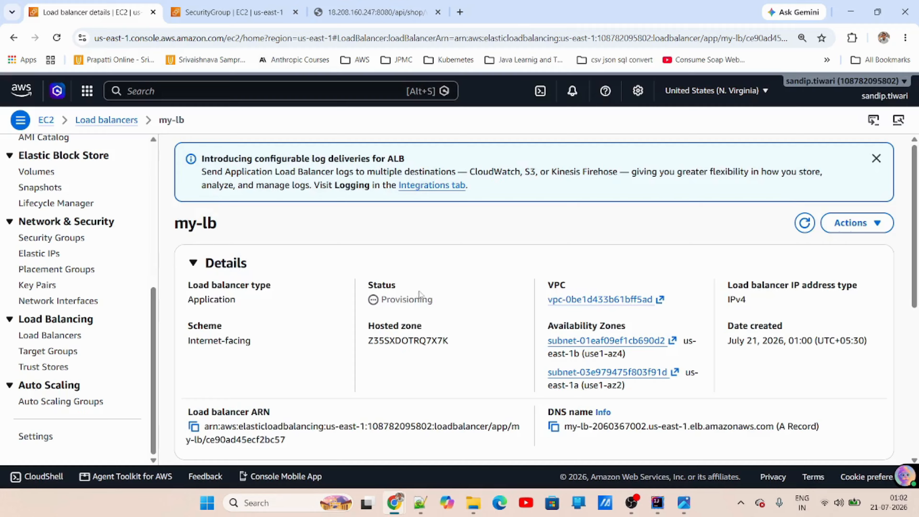
Step: Review my-lb's provisioning status, DNS name and the default action of its listener
scroll(421, 293, "down", 2)
scroll(475, 322, "down", 5)
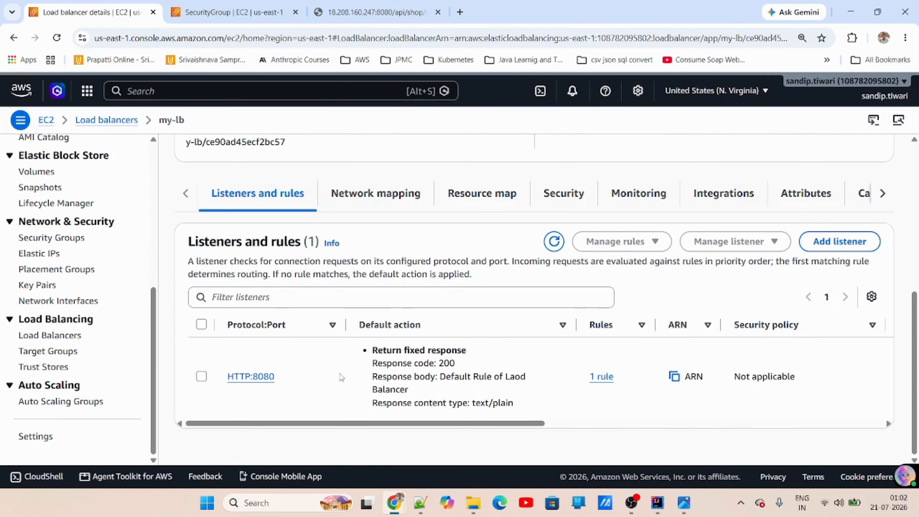
scroll(449, 358, "up", 5)
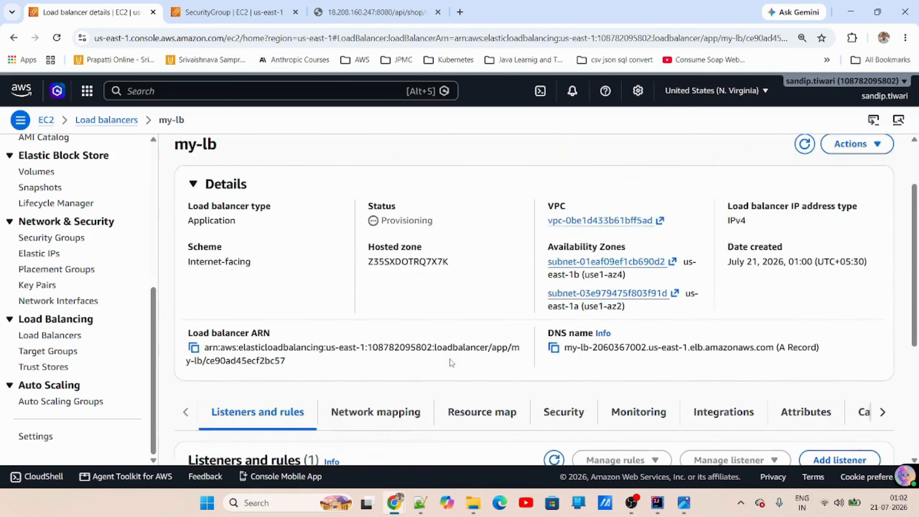
scroll(411, 229, "down", 1)
scroll(430, 286, "down", 4)
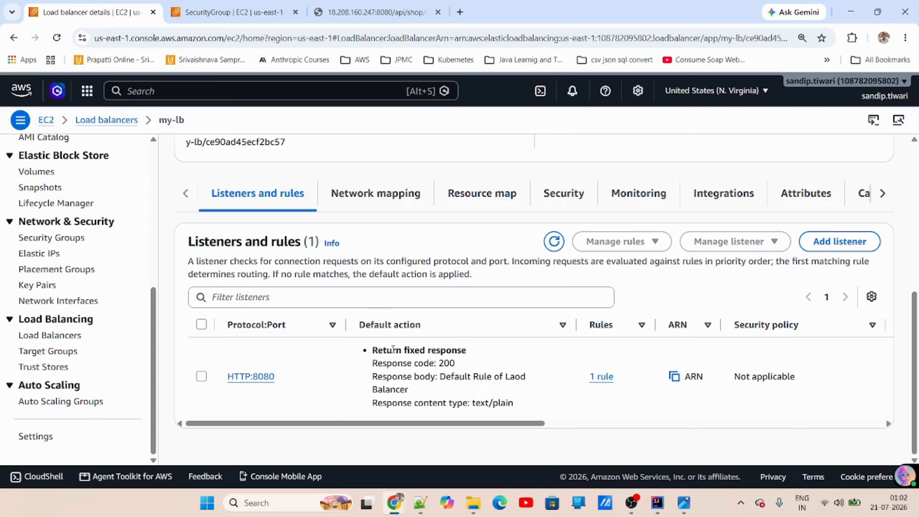
Step: Open the rules of the HTTP:8080 listener and examine its details and default rule
left_click(601, 376)
scroll(398, 318, "down", 5)
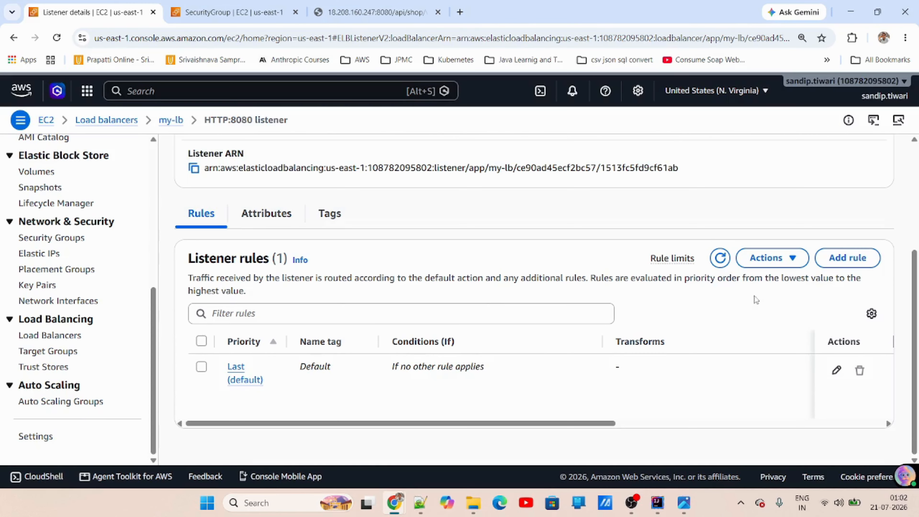
scroll(334, 305, "up", 4)
scroll(434, 336, "down", 2)
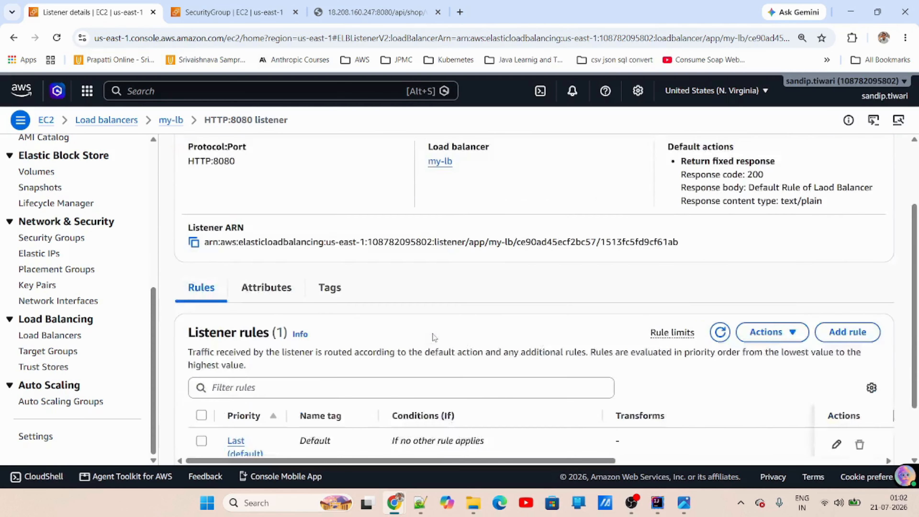
scroll(434, 337, "down", 2)
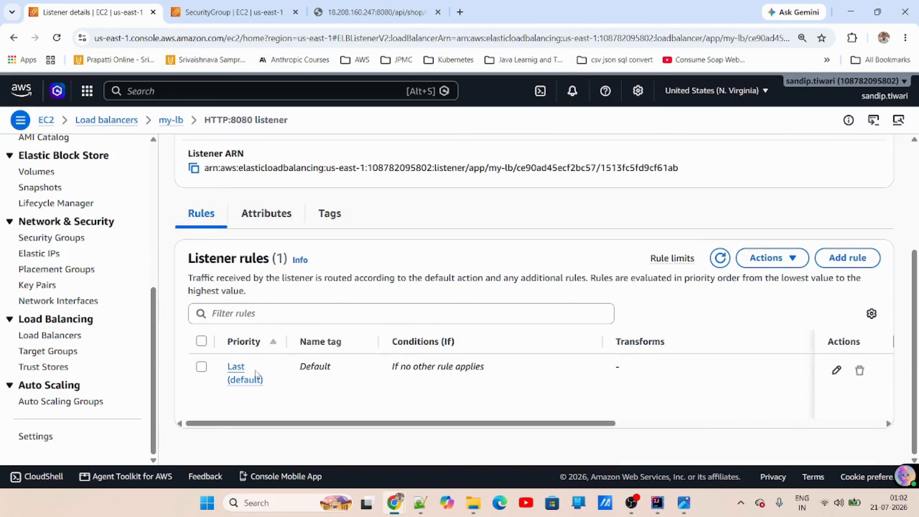
left_click(863, 268)
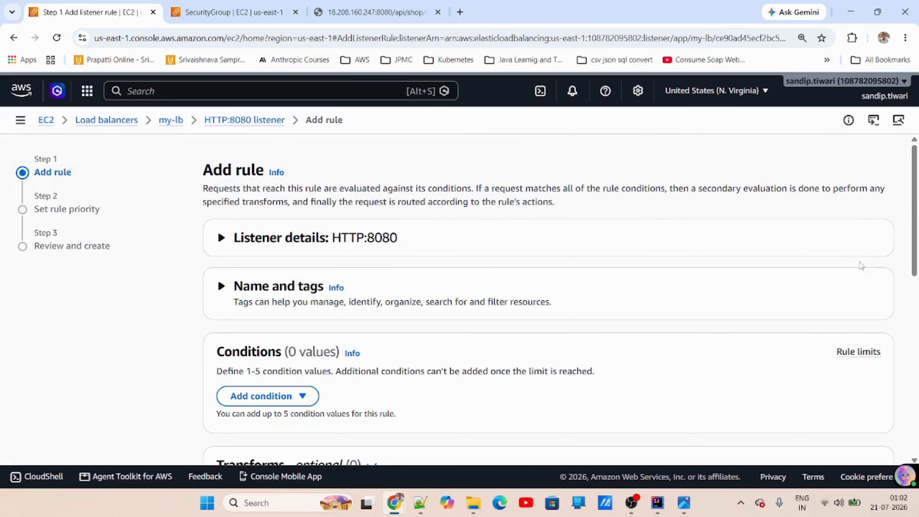
left_click(128, 122)
left_click(227, 248)
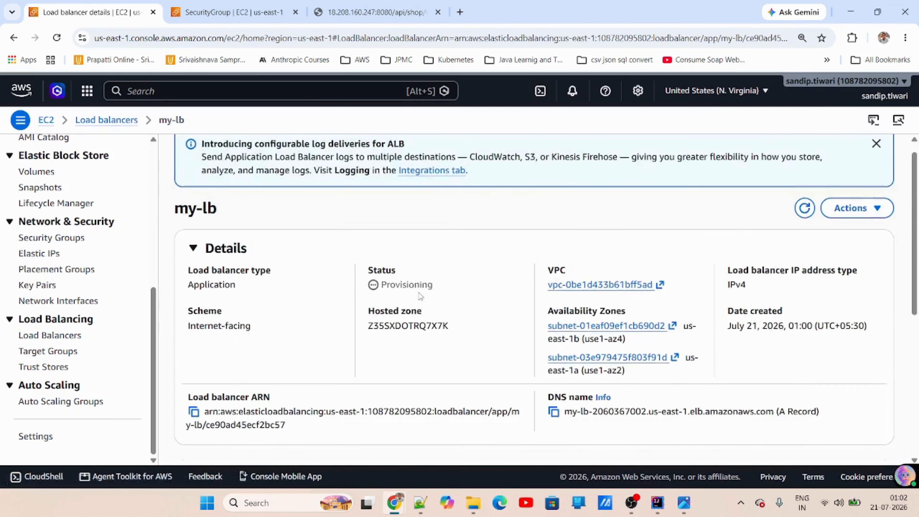
scroll(390, 335, "down", 5)
scroll(324, 351, "down", 2)
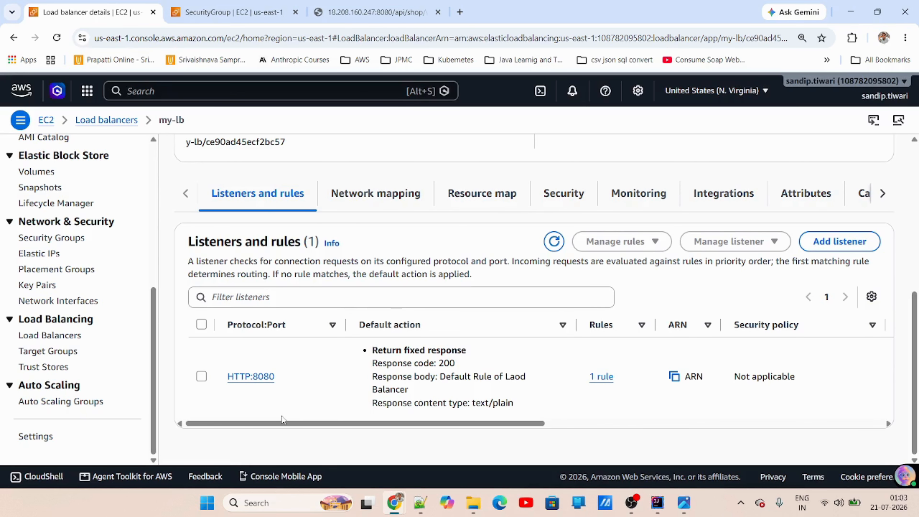
Step: Start adding a listener to my-lb and try the HTTPS protocol to examine its default action options
left_click(839, 242)
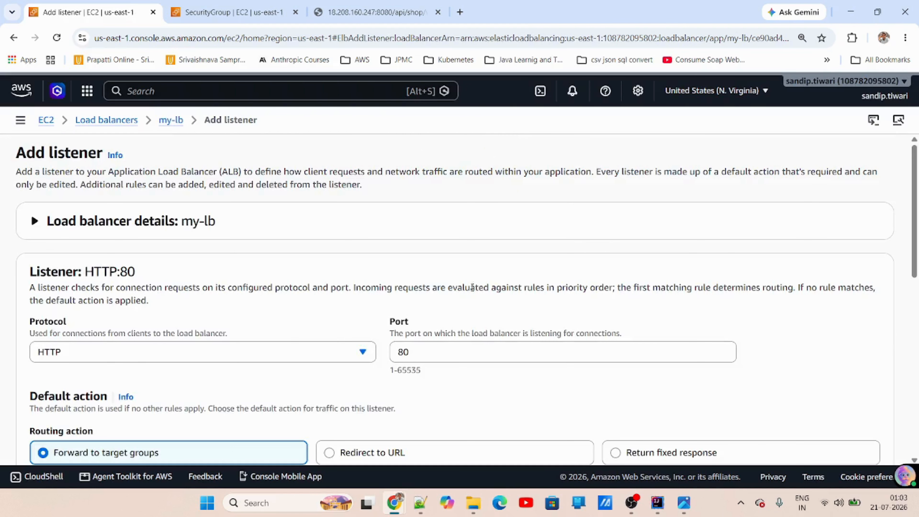
scroll(270, 236, "down", 3)
left_click(270, 236)
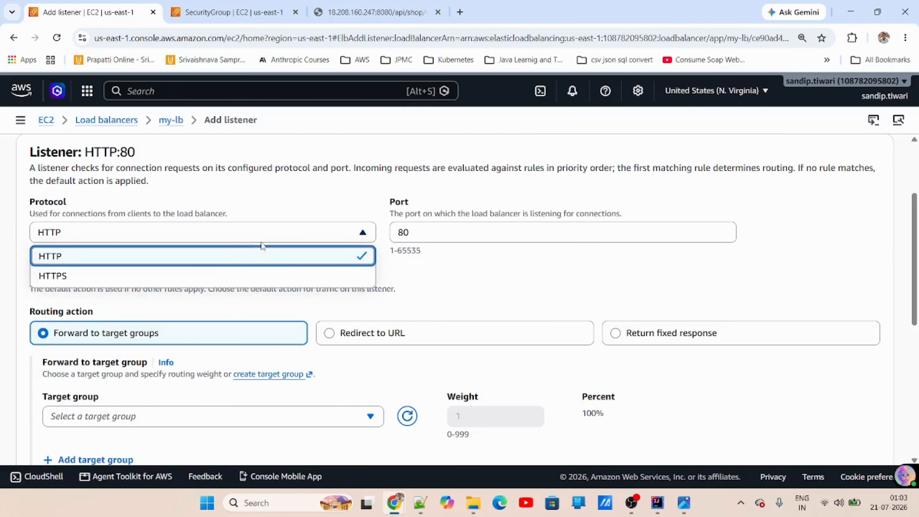
left_click(220, 272)
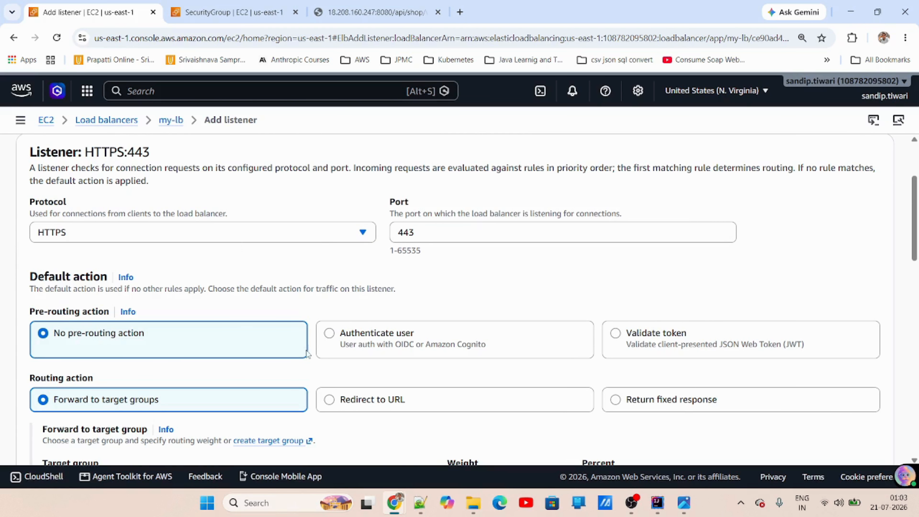
scroll(308, 352, "down", 3)
scroll(358, 284, "up", 5)
scroll(195, 430, "down", 2)
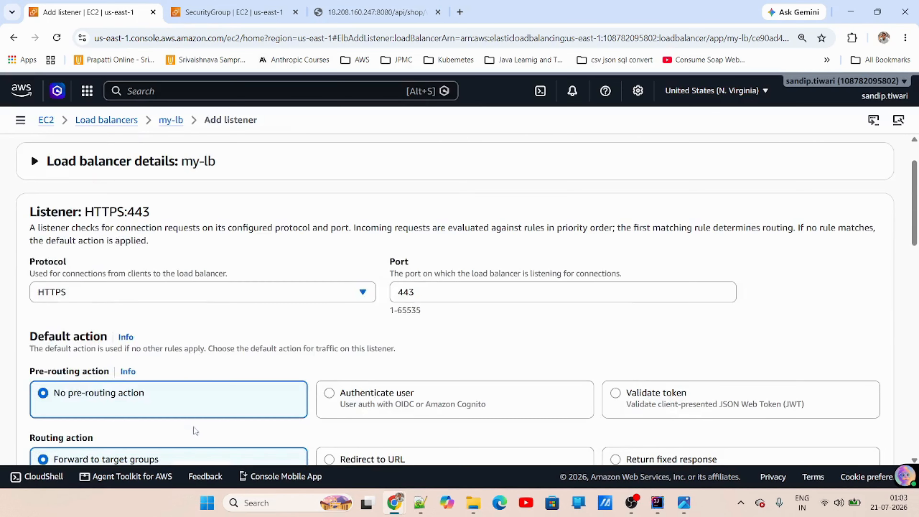
Step: Set the new listener's protocol back to HTTP, look over the forwarding options and leave the form without adding it
left_click(262, 294)
left_click(256, 321)
key("Tab")
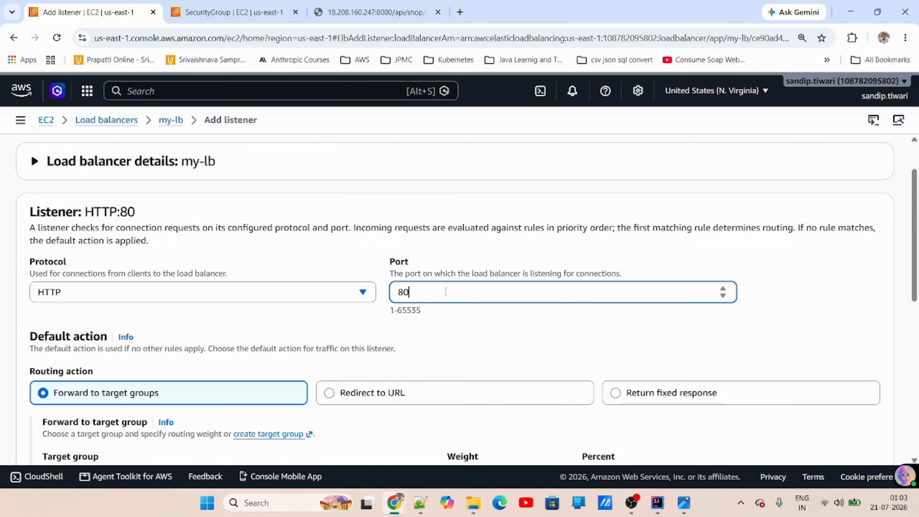
scroll(478, 346, "down", 5)
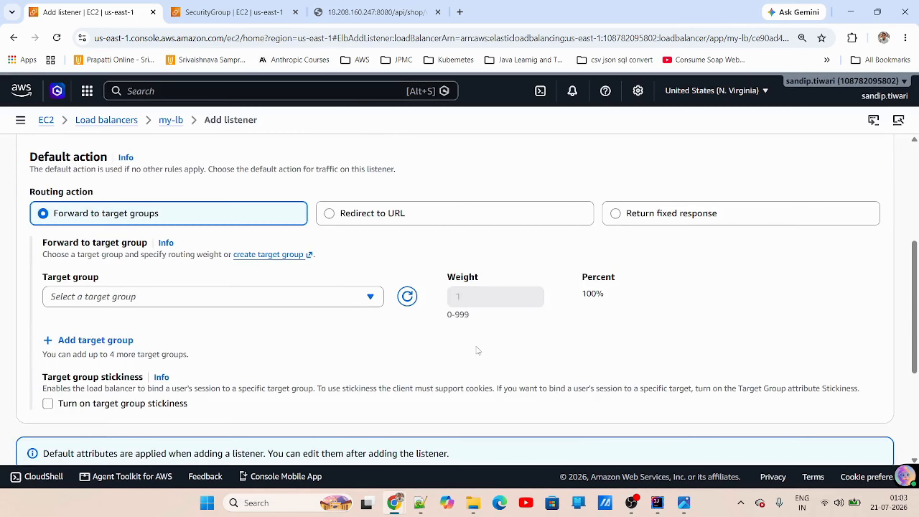
scroll(272, 371, "up", 2)
left_click(171, 120)
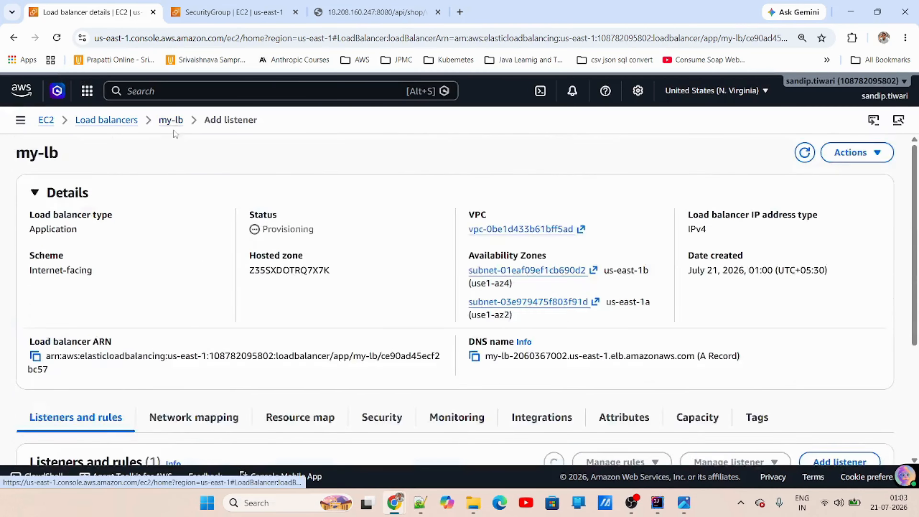
Step: Open the rules of my-lb's HTTP:8080 listener, start adding a rule and look over its sections
scroll(445, 379, "down", 3)
scroll(446, 379, "down", 1)
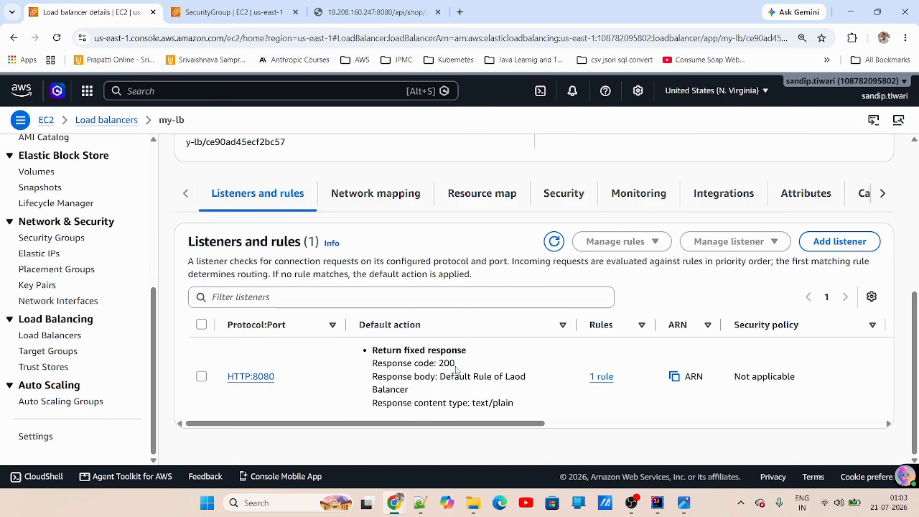
left_click(606, 378)
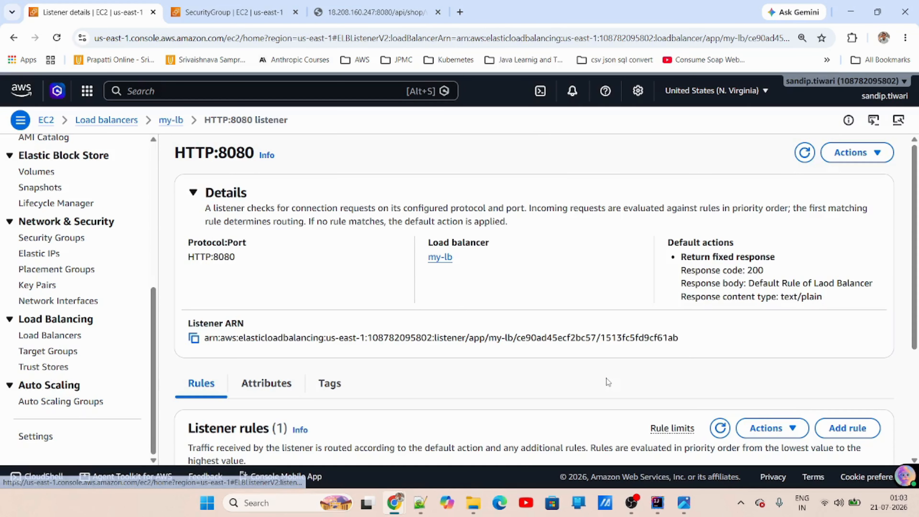
scroll(322, 372, "down", 3)
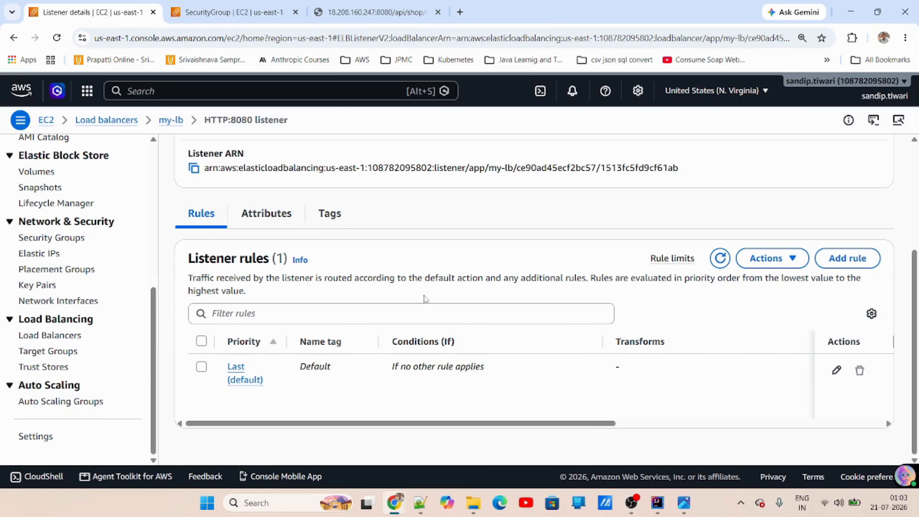
left_click(847, 258)
scroll(327, 336, "down", 1)
scroll(307, 324, "down", 3)
scroll(293, 310, "up", 3)
scroll(293, 310, "down", 8)
scroll(326, 349, "up", 2)
scroll(326, 349, "up", 3)
Step: Add a value-matching path condition of /api/admin/* to the new rule, consulting the request mapping in AdminController.java in IntelliJ IDEA
left_click(267, 276)
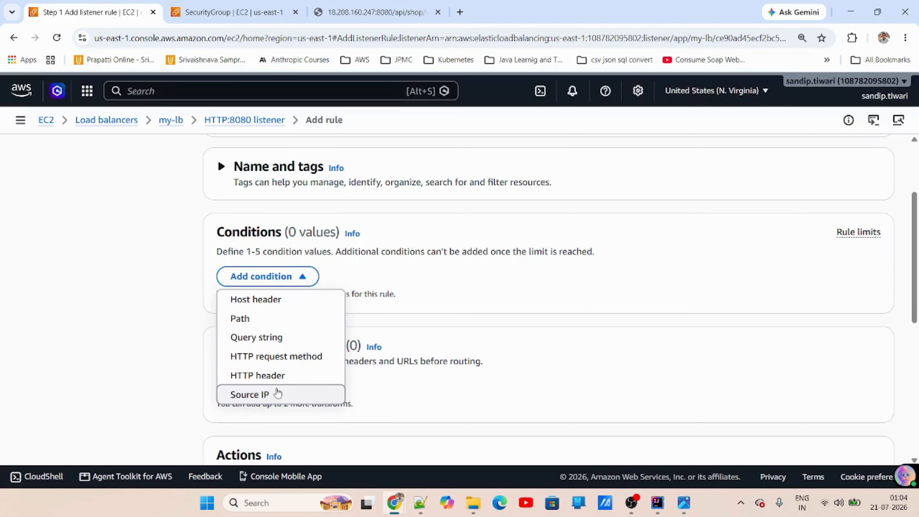
left_click(259, 318)
scroll(270, 288, "down", 3)
scroll(270, 288, "up", 2)
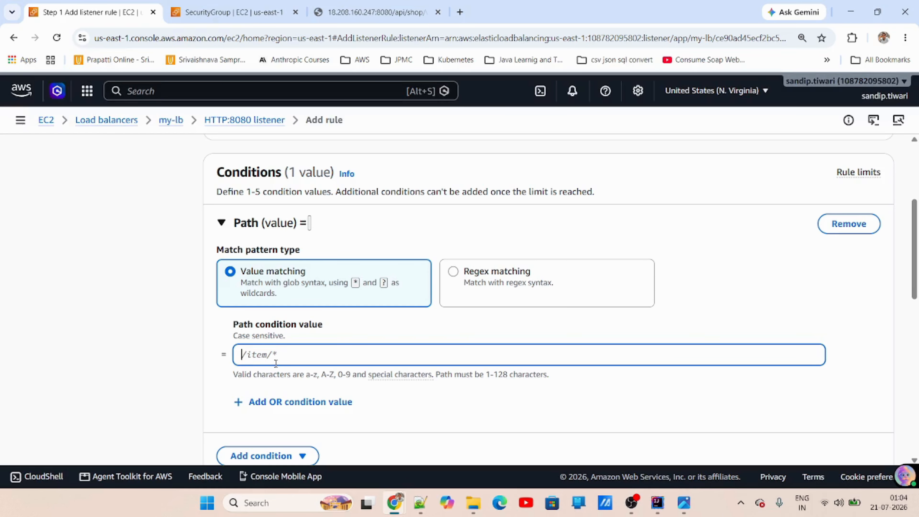
type("/")
left_click(658, 502)
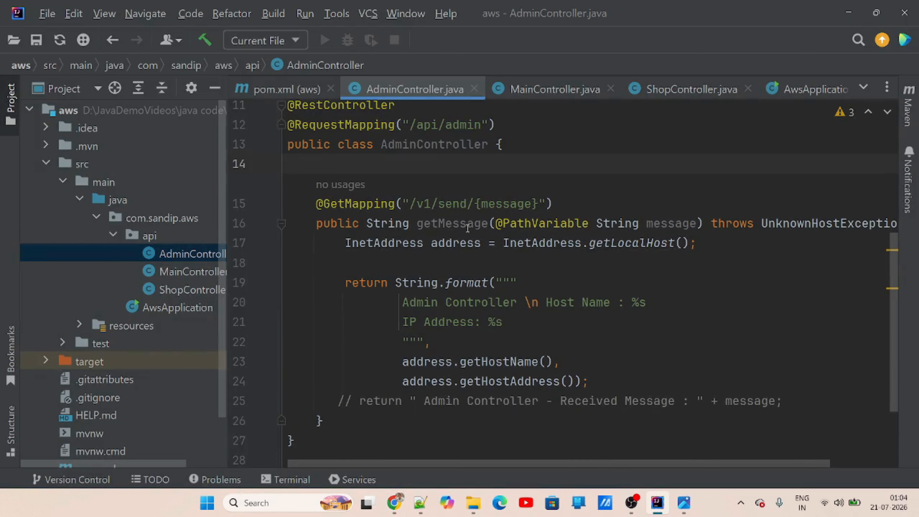
key("alt+Tab")
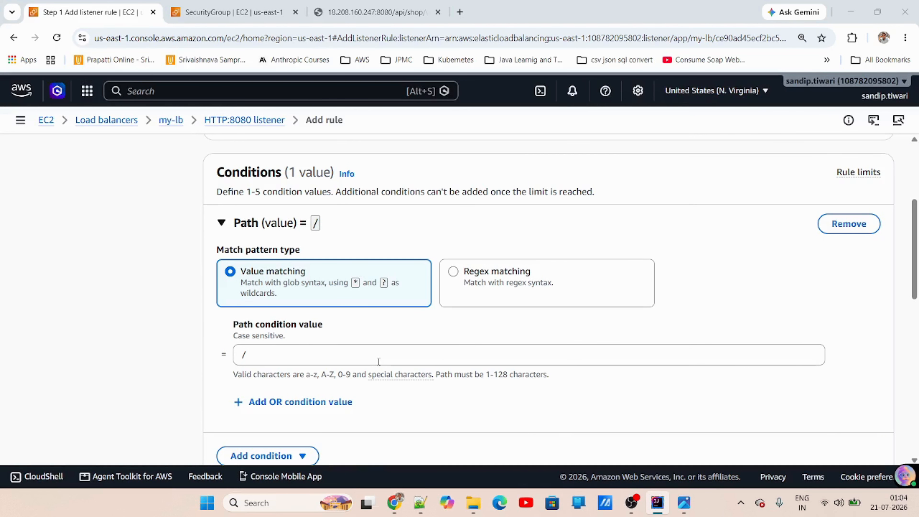
left_click(360, 358)
type("api")
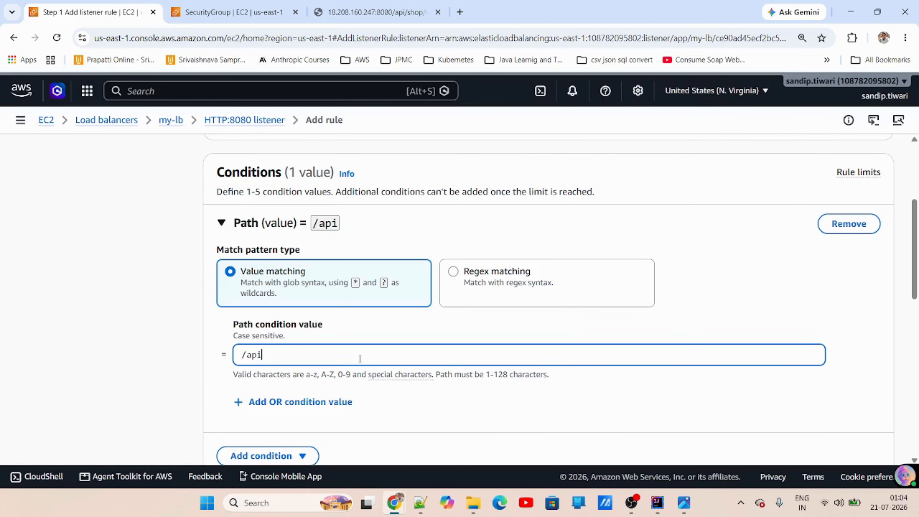
type("/admin/")
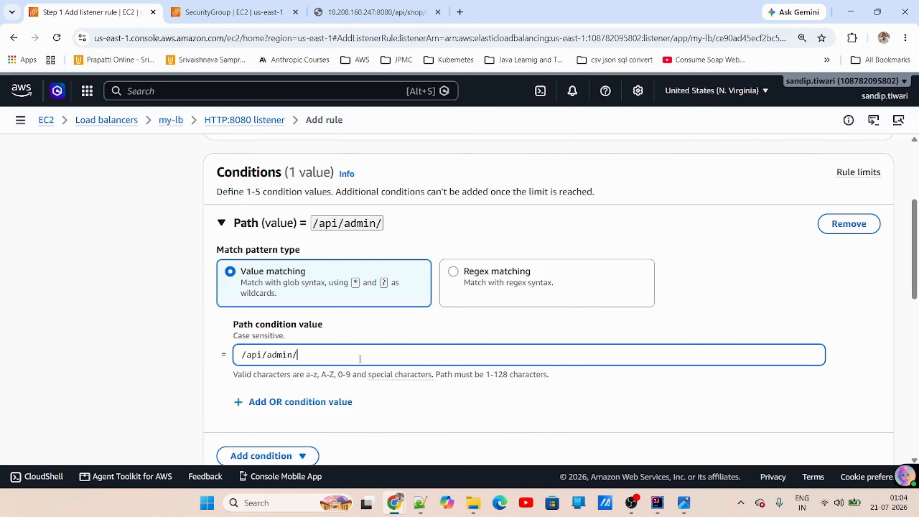
type("*")
Step: Look over the rule's path condition, the option to add further conditions, and the optional transforms section
scroll(360, 358, "down", 1)
scroll(339, 355, "down", 1)
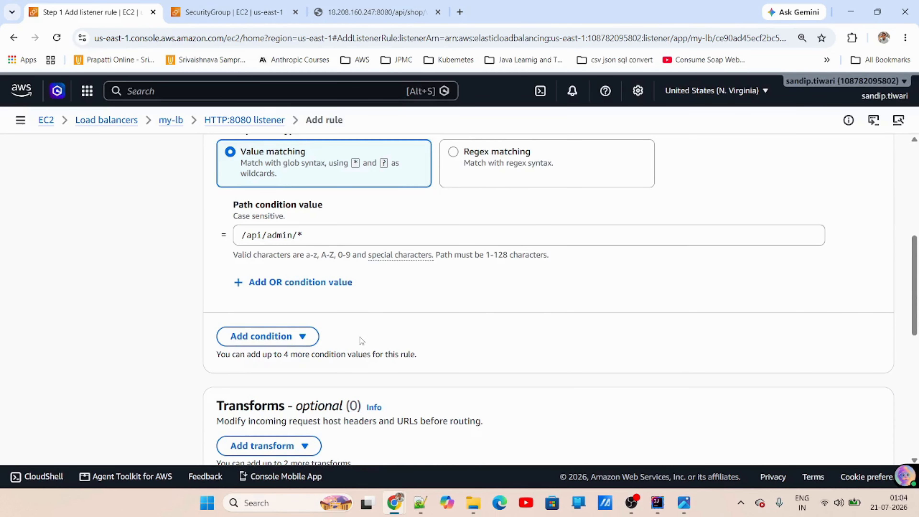
scroll(361, 340, "down", 2)
left_click(268, 216)
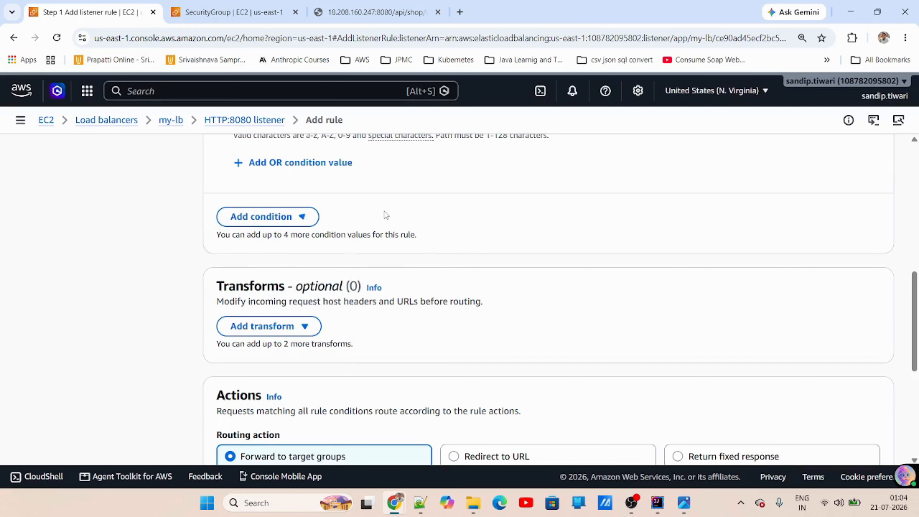
scroll(405, 260, "down", 4)
scroll(347, 325, "up", 3)
scroll(346, 331, "up", 5)
scroll(308, 334, "down", 1)
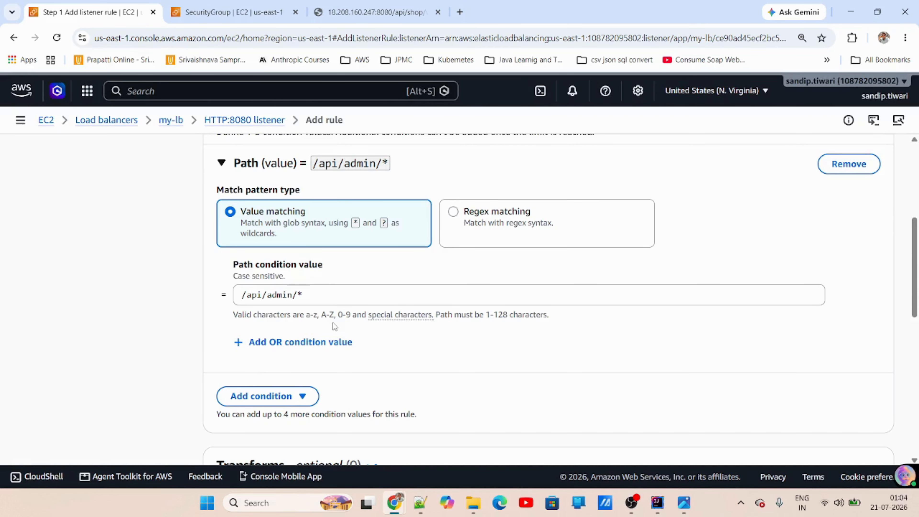
scroll(348, 341, "down", 3)
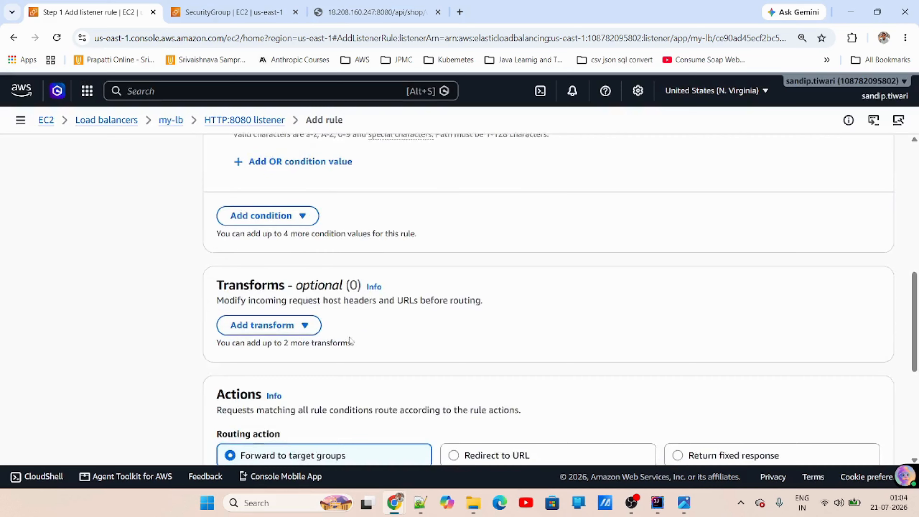
scroll(350, 341, "up", 2)
scroll(296, 210, "up", 1)
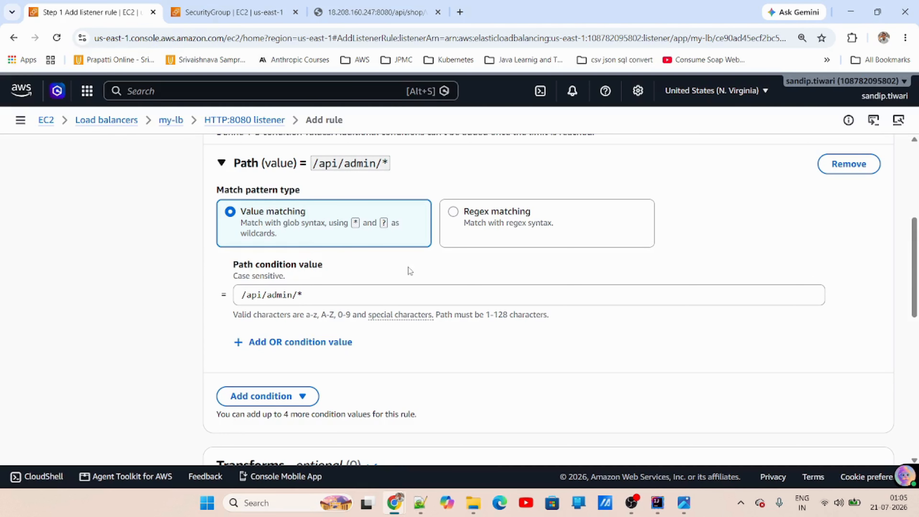
left_click(250, 297)
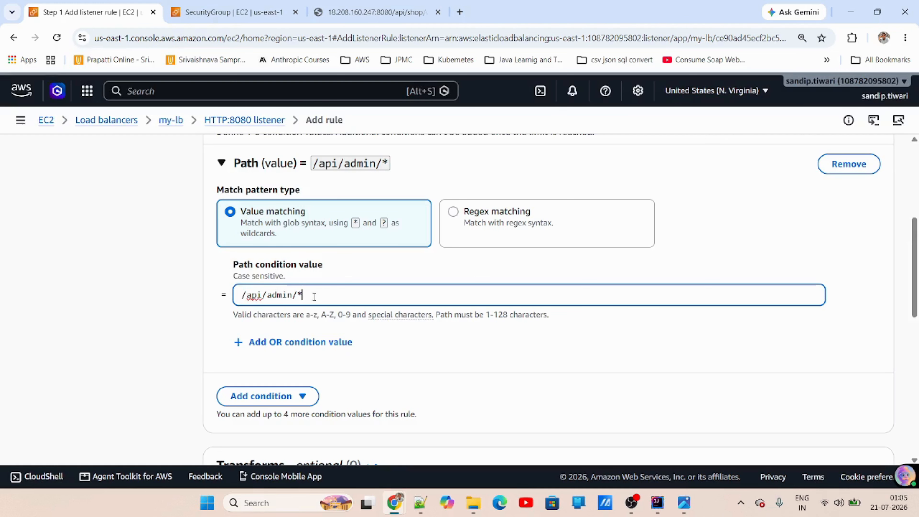
scroll(310, 300, "down", 4)
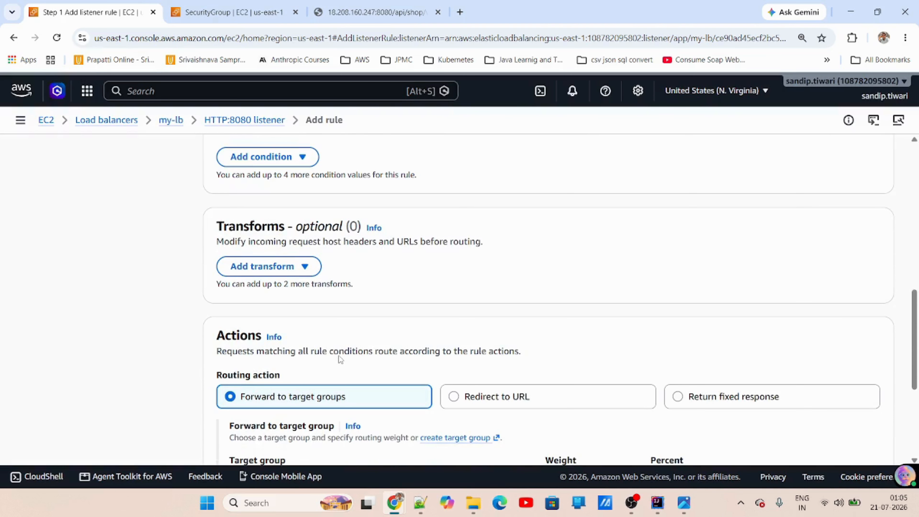
scroll(321, 335, "up", 3)
scroll(311, 338, "down", 2)
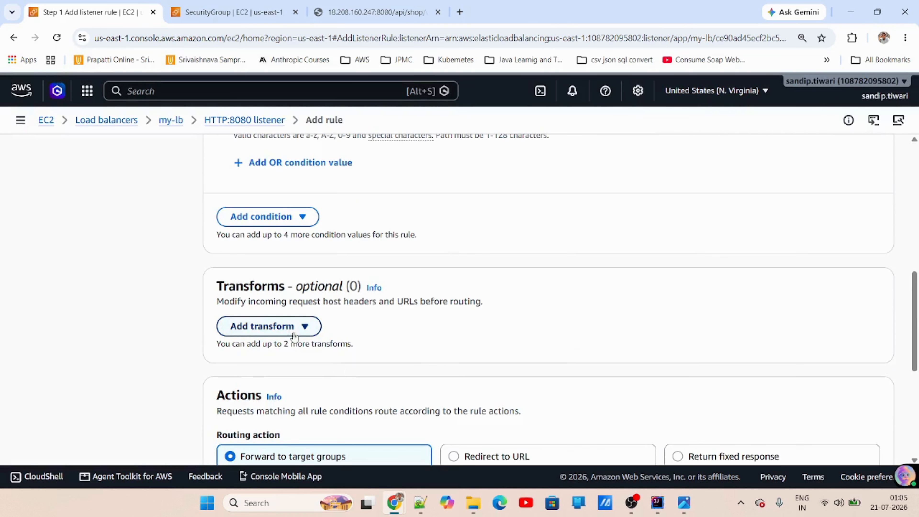
scroll(427, 316, "down", 3)
scroll(334, 231, "up", 2)
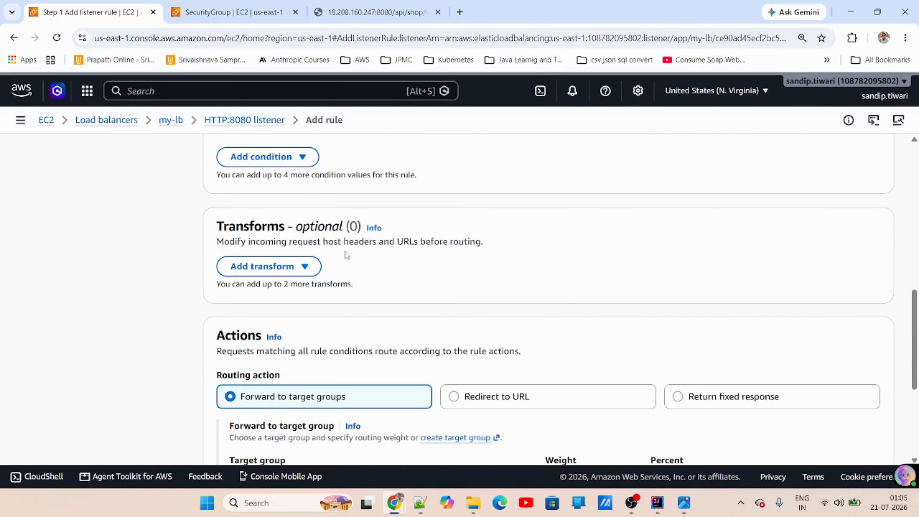
left_click(282, 275)
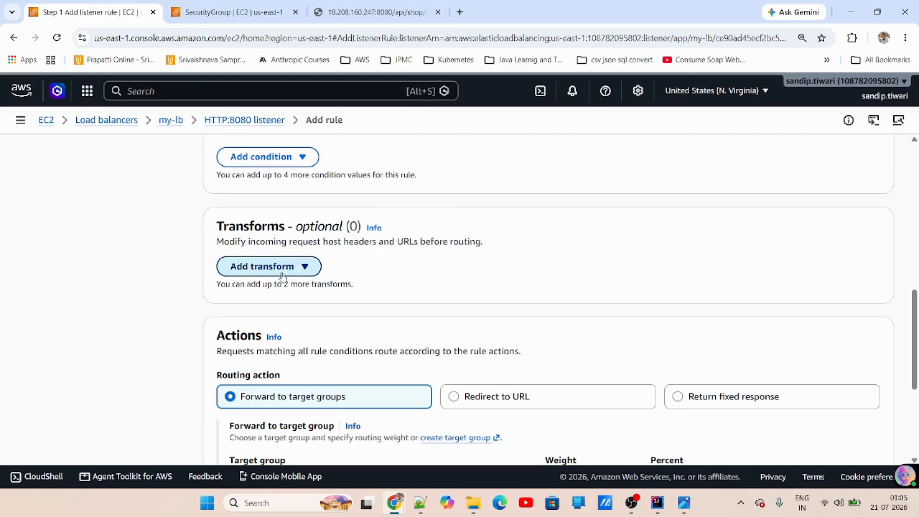
left_click(448, 277)
Step: Choose Admin-group as the target group the rule forwards to
scroll(404, 326, "down", 5)
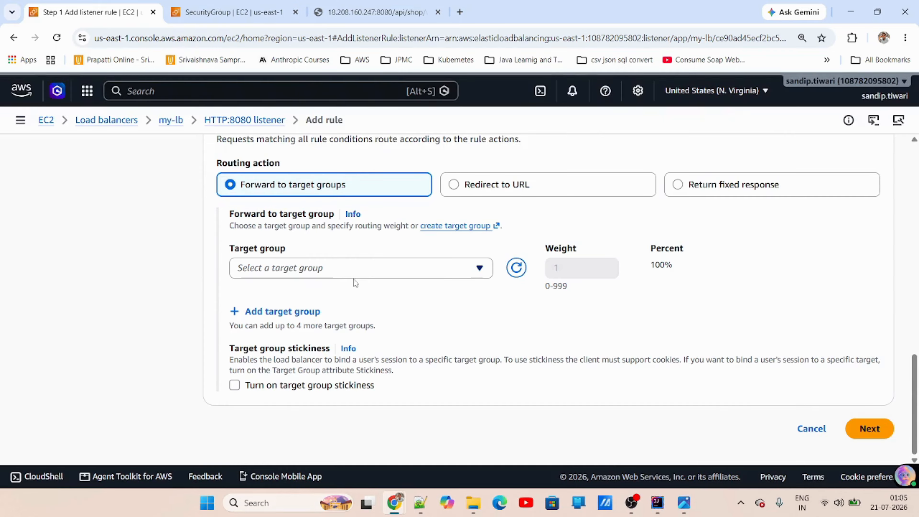
left_click(386, 275)
left_click(346, 319)
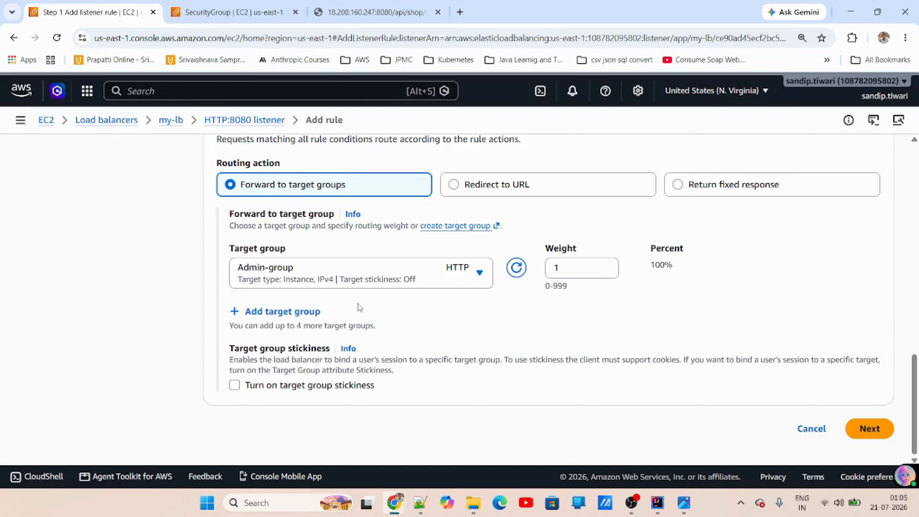
Step: Try a weight of 2 for Admin-group and set it back to 1
double_click(578, 272)
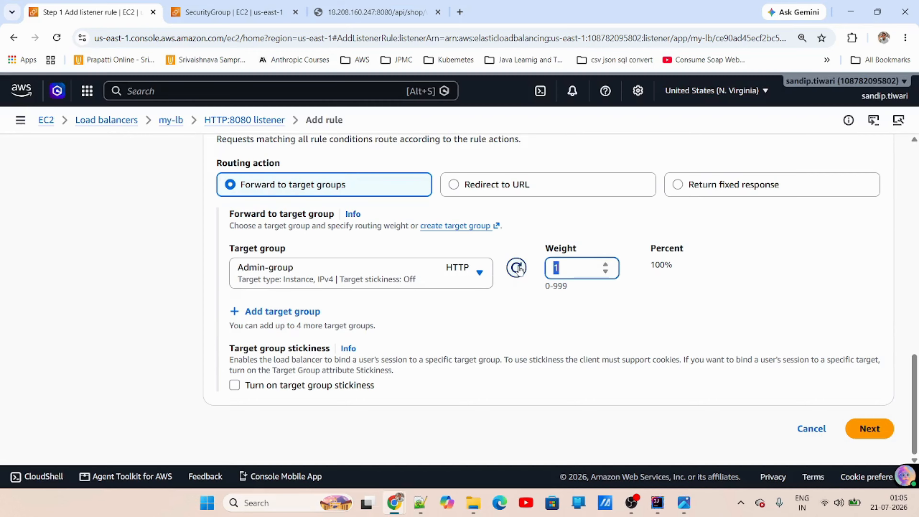
type("2")
double_click(553, 269)
type("1")
left_click(600, 314)
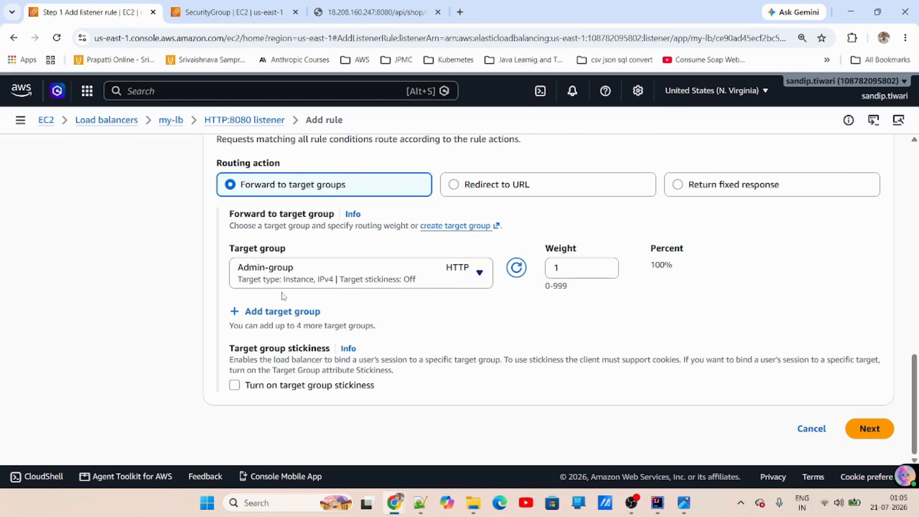
Step: Add Shop-group as a second forwarding target with a weight of 2
left_click(275, 312)
left_click(286, 313)
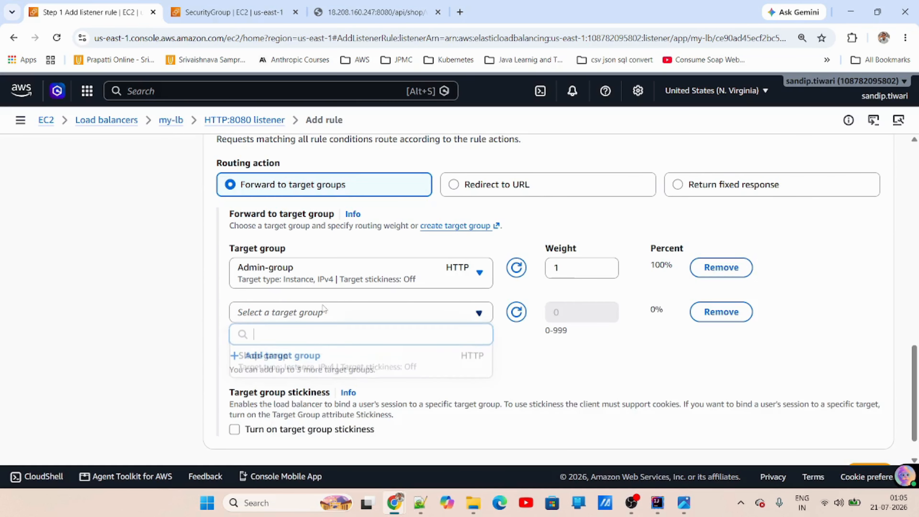
left_click(275, 358)
double_click(550, 311)
type("2")
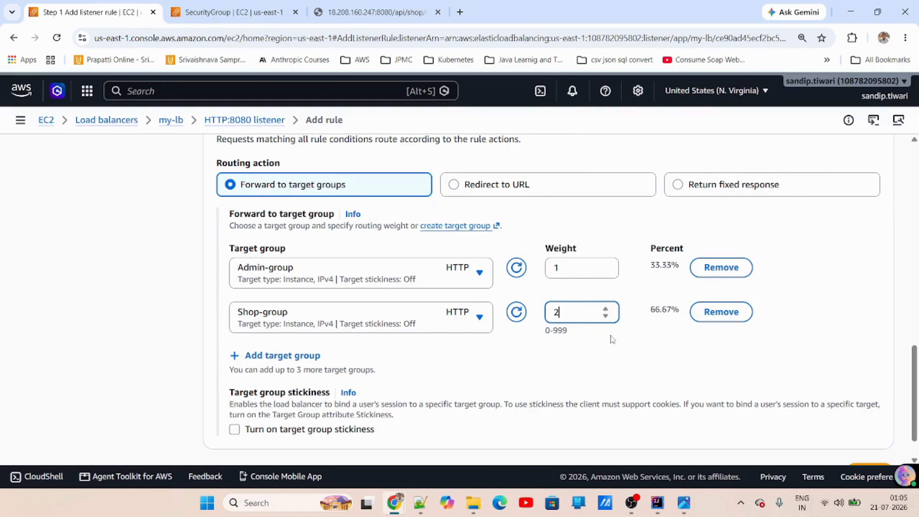
left_click(609, 336)
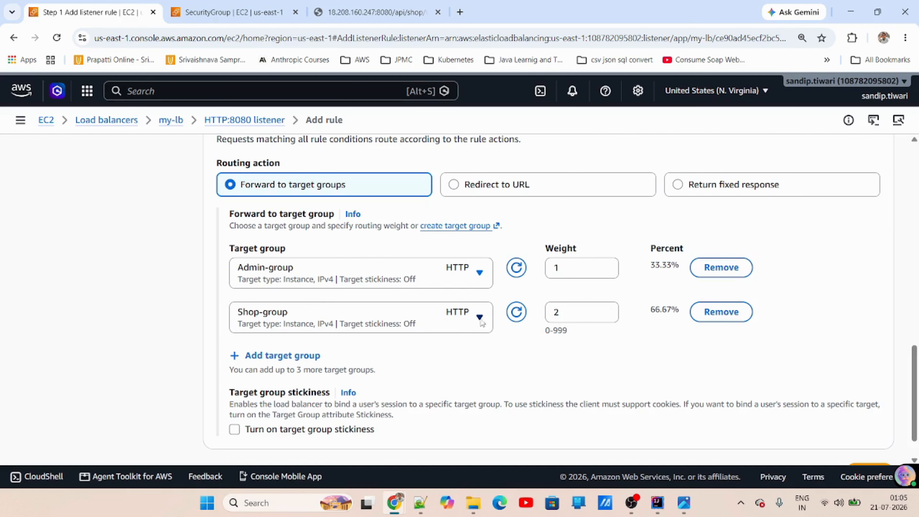
Step: Examine Shop-group's weight and traffic percentage, and set Admin-group's weight to 3 to compare the split
double_click(562, 312)
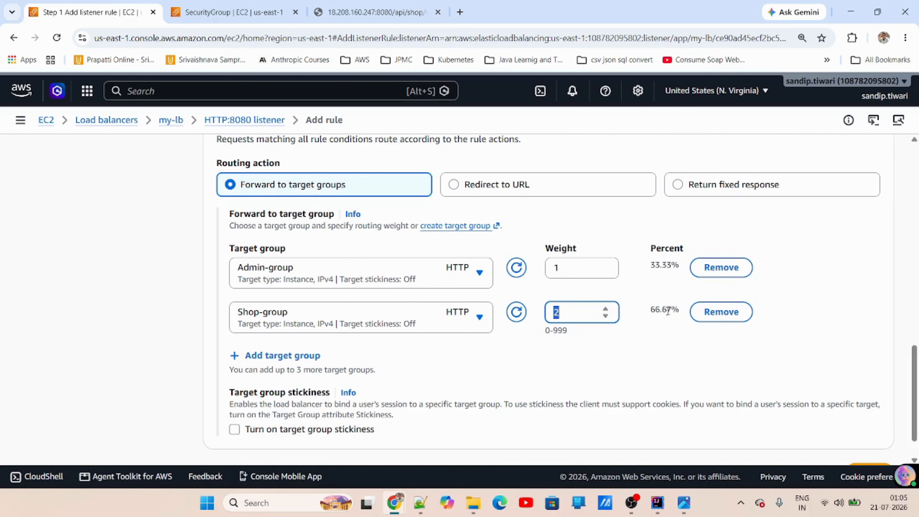
double_click(656, 309)
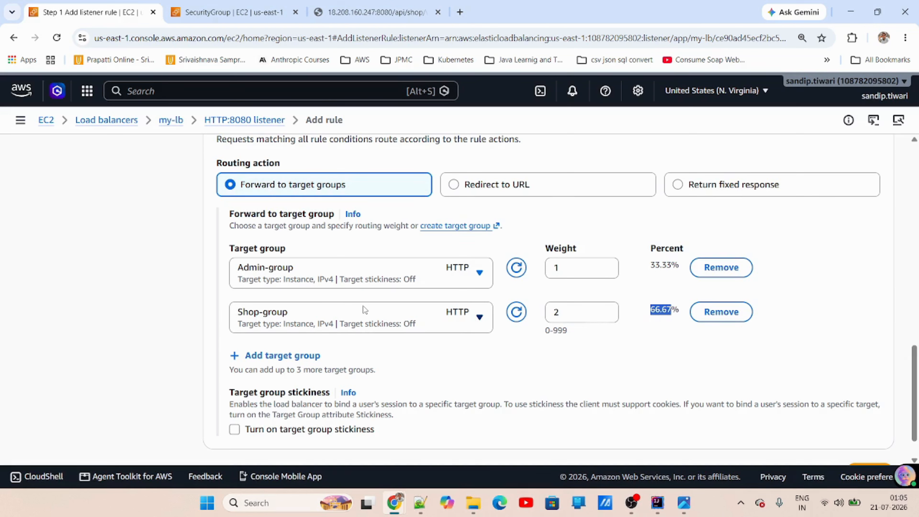
left_click(576, 311)
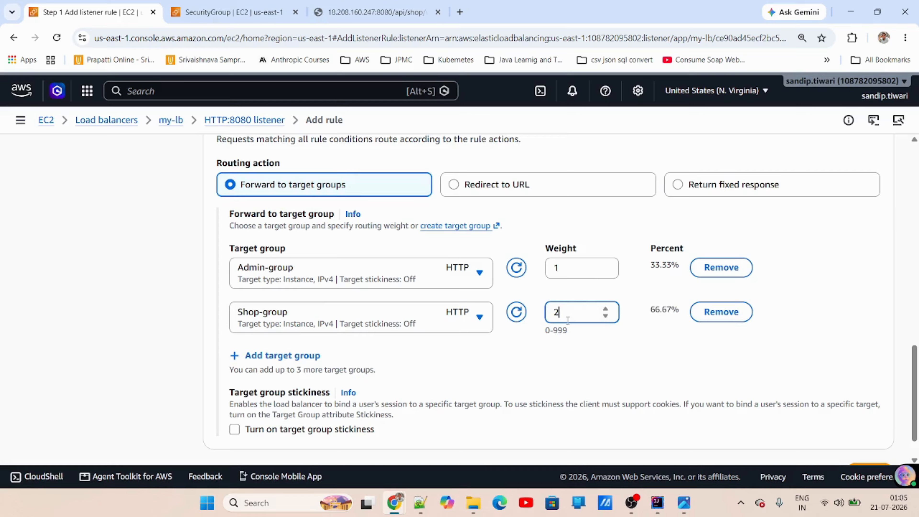
double_click(572, 272)
type("3")
left_click(639, 361)
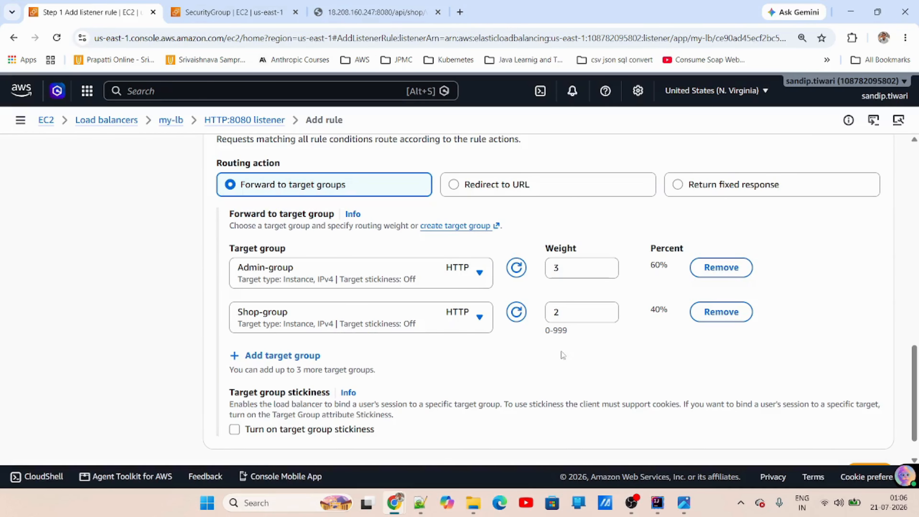
Step: Remove Shop-group from the forwarding targets and set Admin-group's weight to 1
left_click(720, 311)
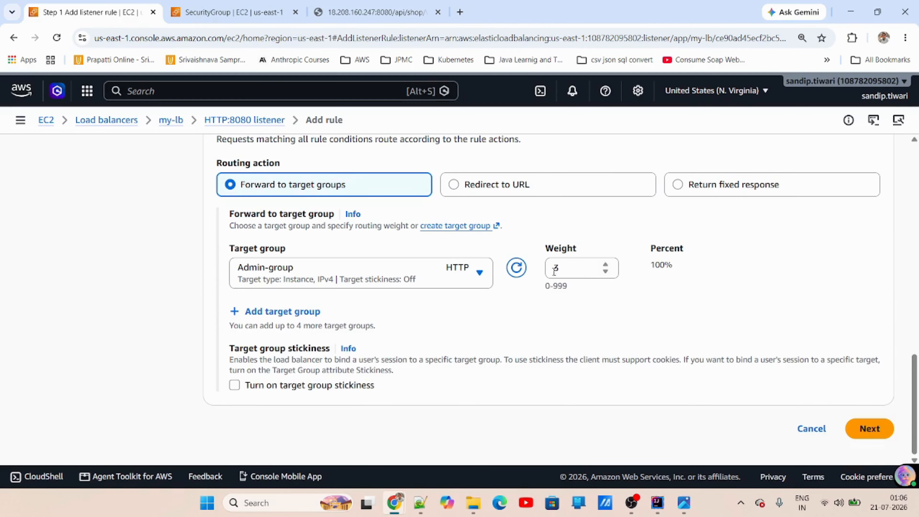
left_click_drag(559, 270, 546, 278)
type("1")
left_click(402, 294)
Step: Review the whole rule form, including its condition and Admin-group action, and proceed to setting the rule priority
scroll(530, 369, "up", 15)
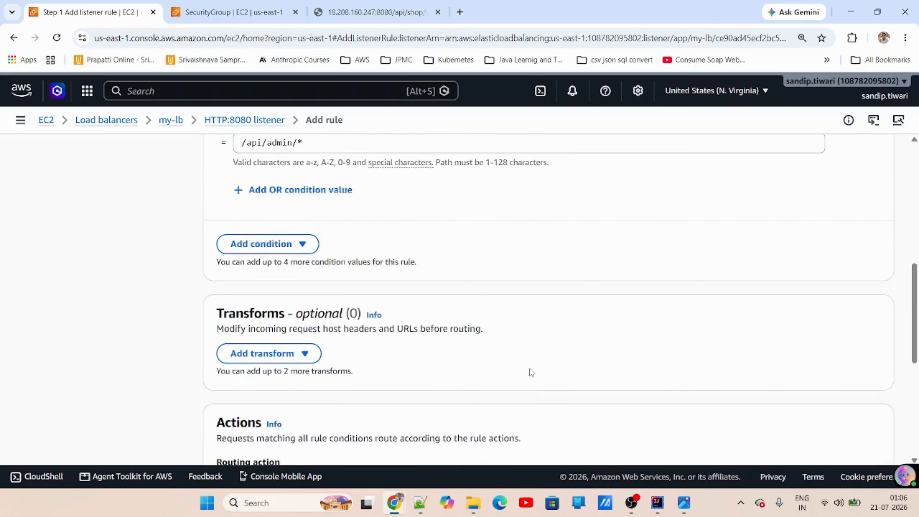
scroll(529, 326, "up", 3)
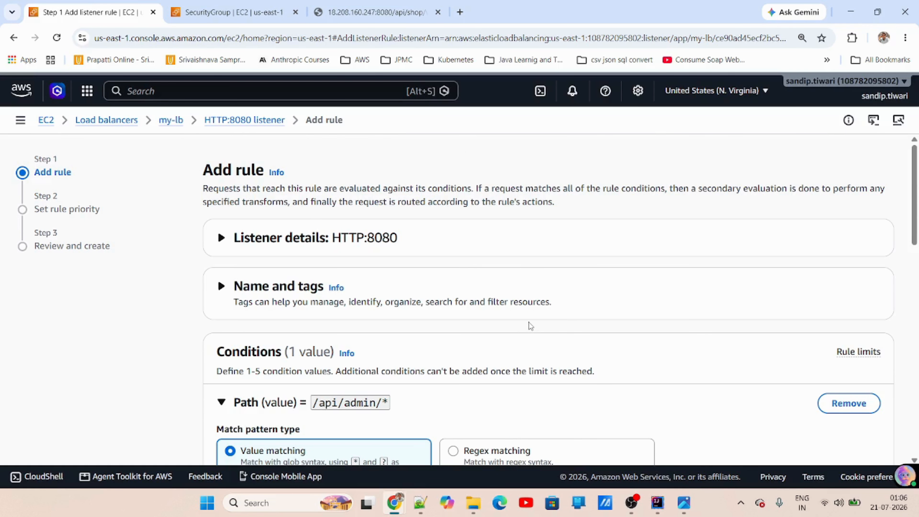
scroll(360, 296, "down", 18)
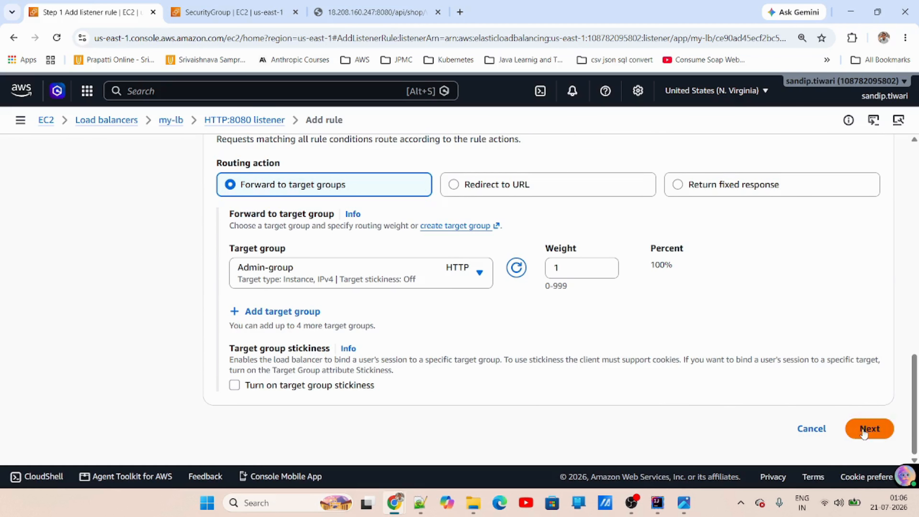
left_click(869, 428)
Step: Set the priority of the /api/admin/* rule to 1 and continue to the review of its details
scroll(518, 329, "down", 3)
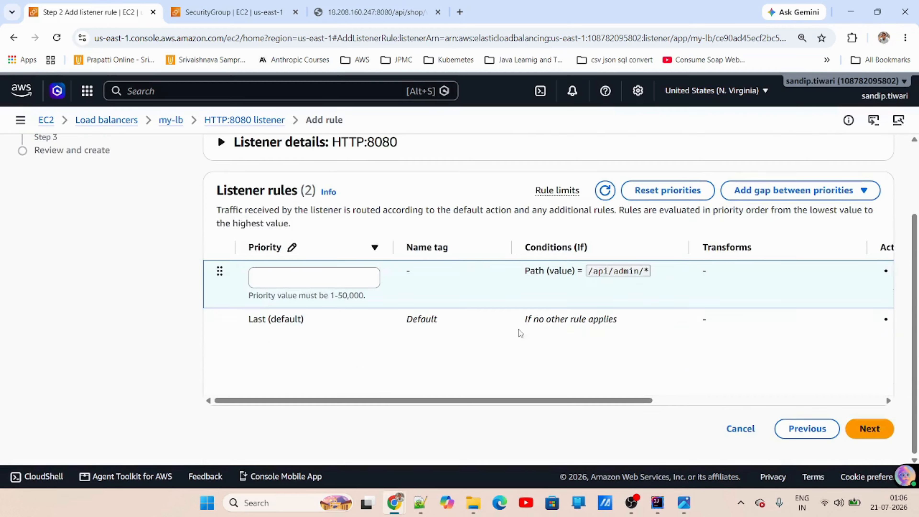
left_click(299, 281)
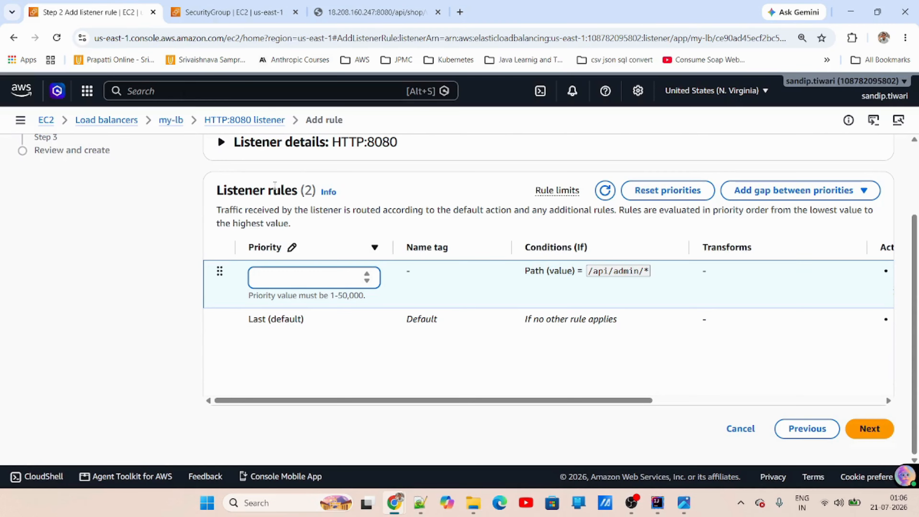
type("1")
left_click(339, 358)
left_click(869, 429)
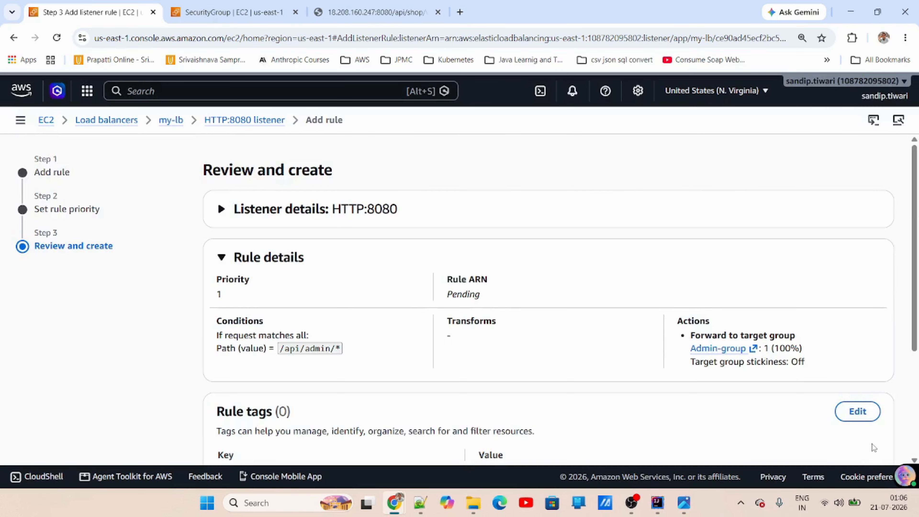
scroll(569, 346, "down", 3)
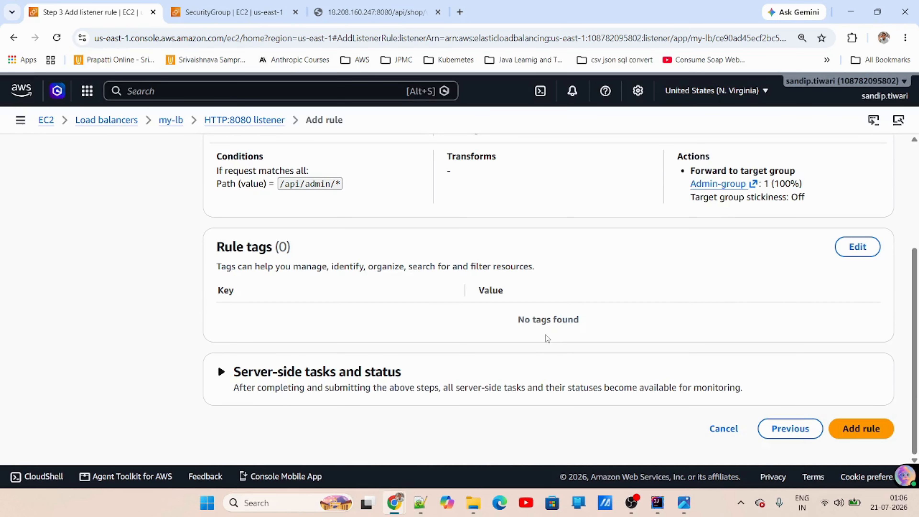
Step: Review the /api/admin/* rule's details and add it to the HTTP:8080 listener
scroll(543, 333, "up", 3)
scroll(543, 334, "down", 3)
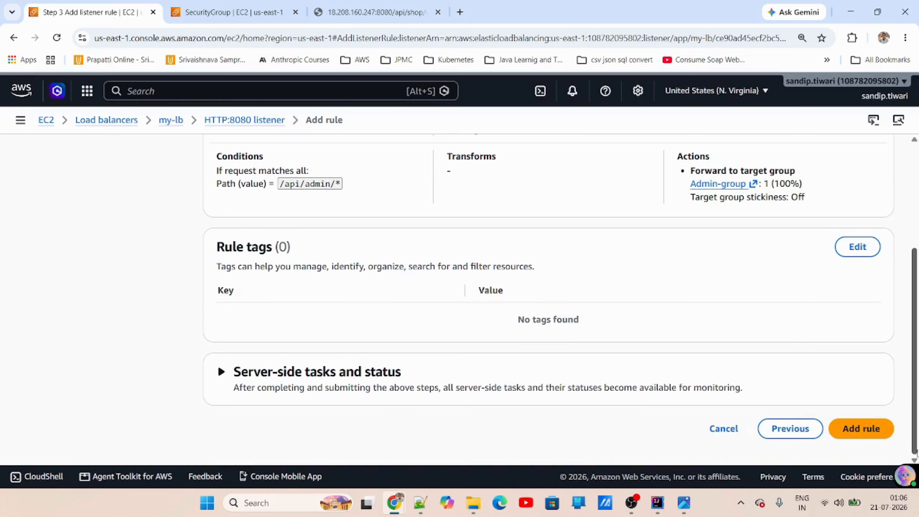
left_click(868, 430)
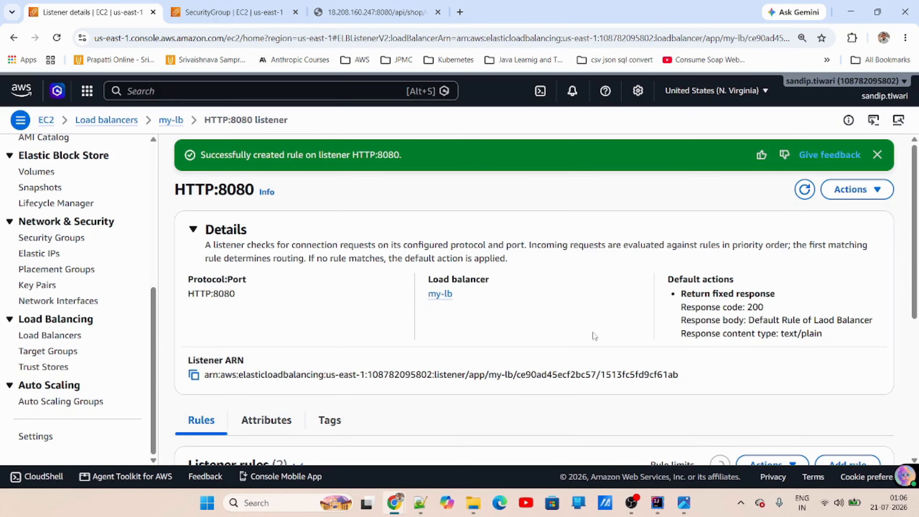
scroll(387, 299, "down", 6)
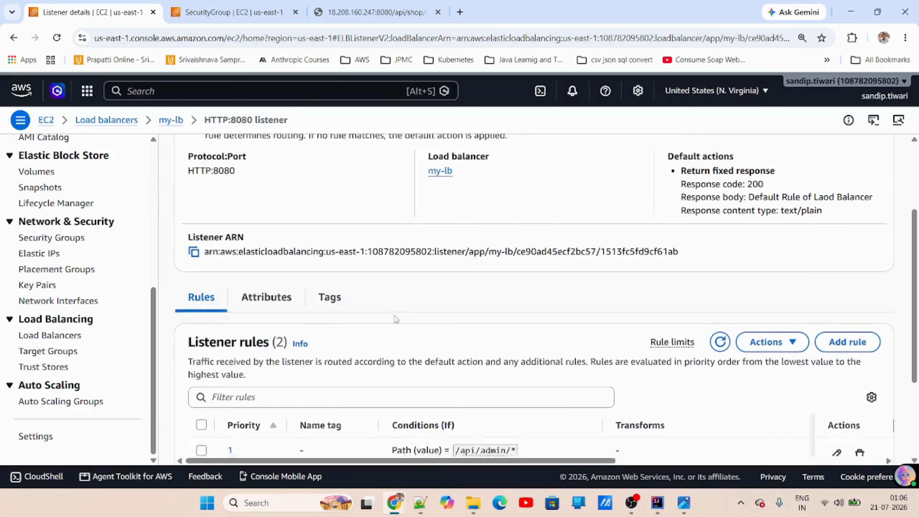
Step: Reopen the HTTP:8080 listener of my-lb and start adding another rule to it
left_click(74, 336)
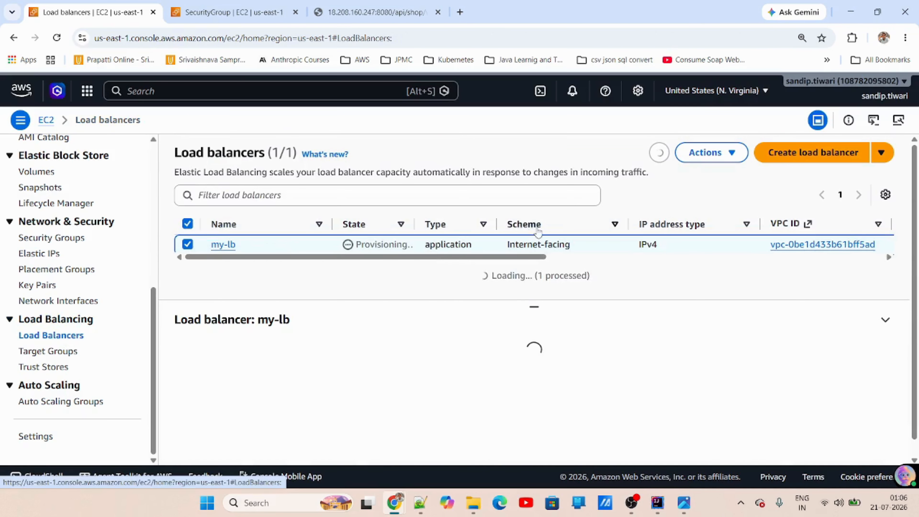
left_click(224, 244)
scroll(481, 299, "down", 10)
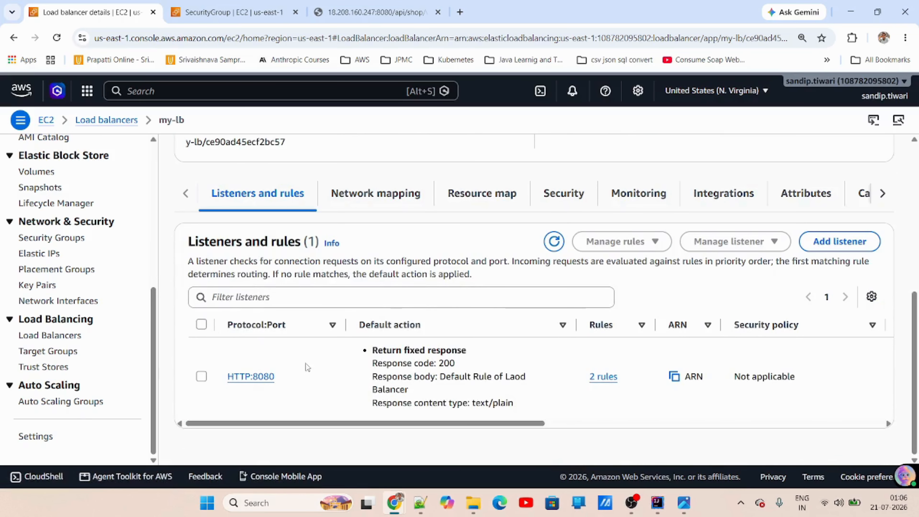
left_click(254, 376)
scroll(484, 325, "down", 5)
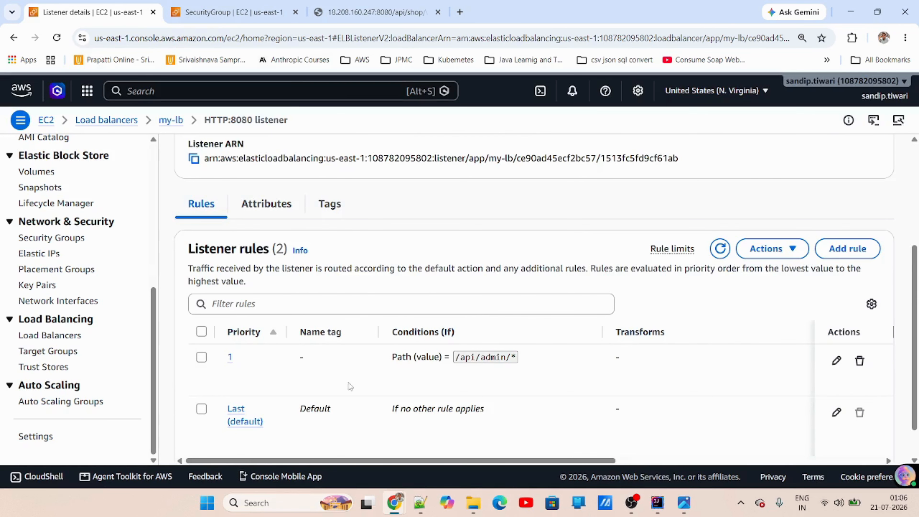
scroll(348, 386, "down", 1)
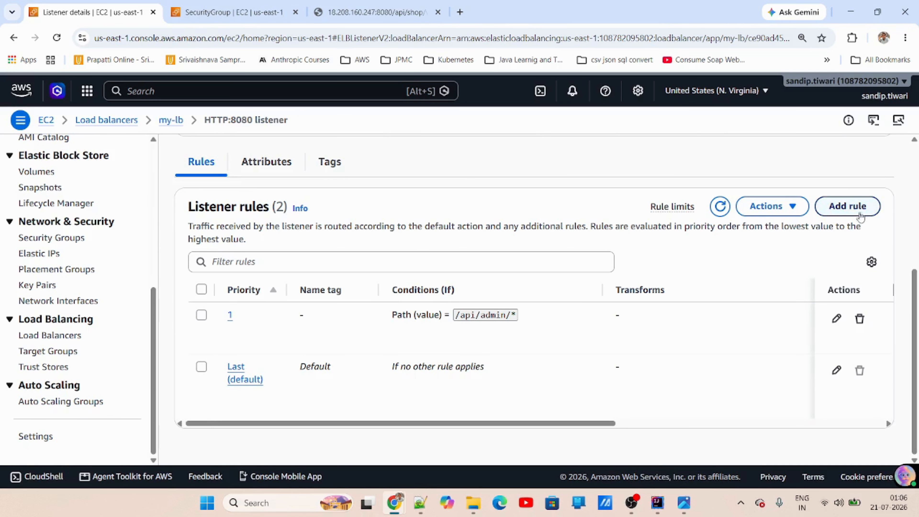
left_click(847, 206)
scroll(308, 322, "down", 2)
scroll(384, 303, "down", 3)
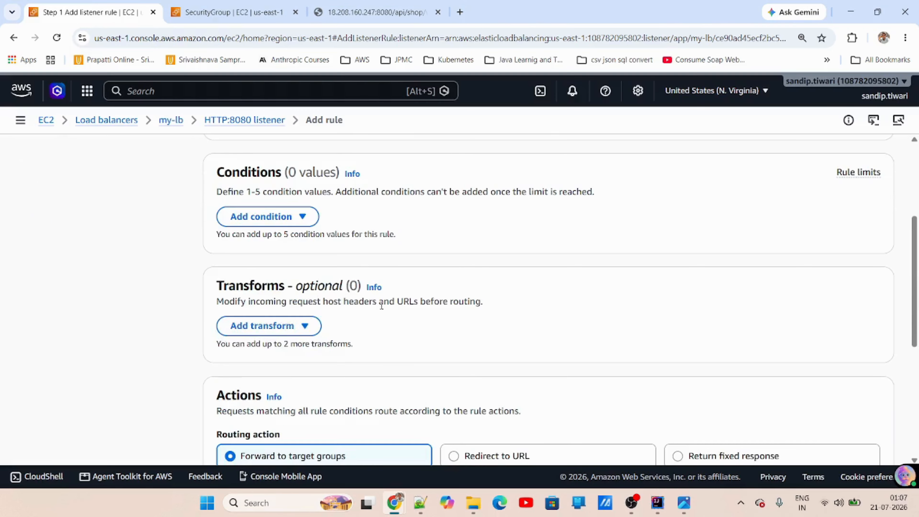
Step: Examine the new rule form, including its listener details and its name and tags section
scroll(380, 305, "up", 1)
scroll(362, 245, "up", 3)
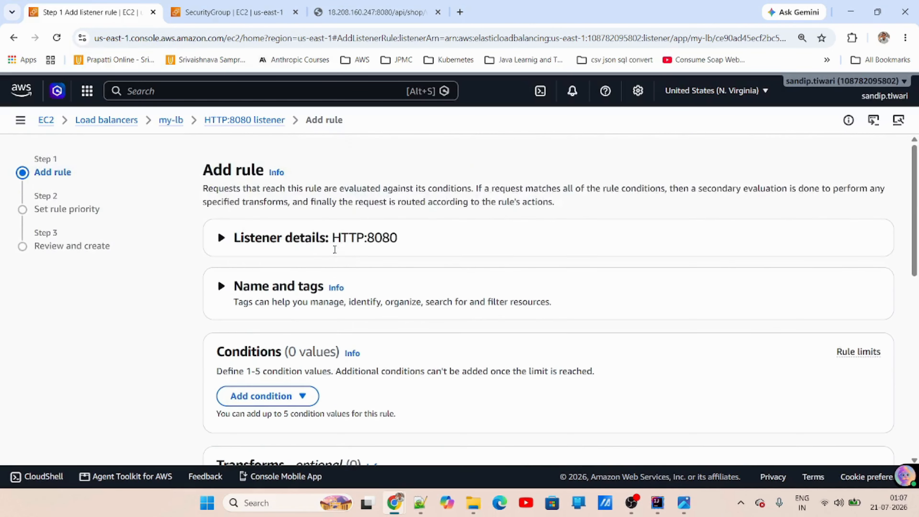
scroll(344, 254, "down", 3)
scroll(295, 249, "up", 3)
left_click(220, 239)
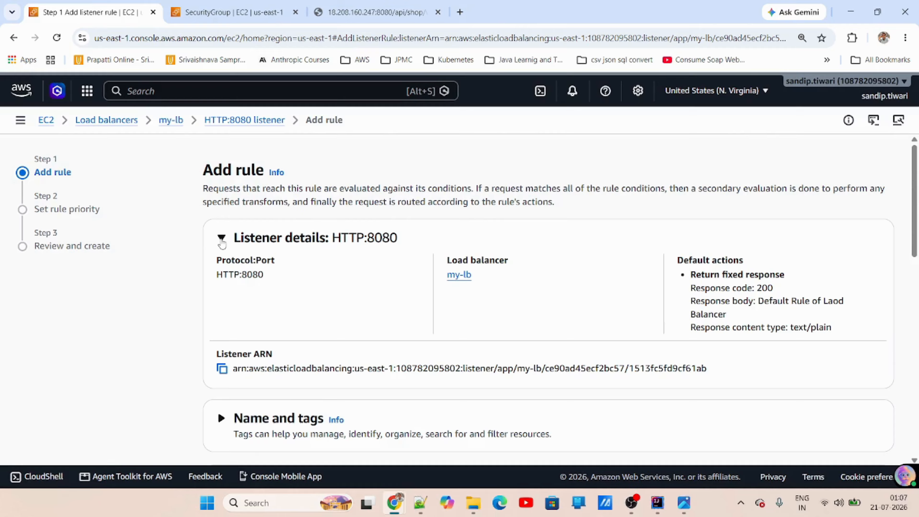
left_click(233, 242)
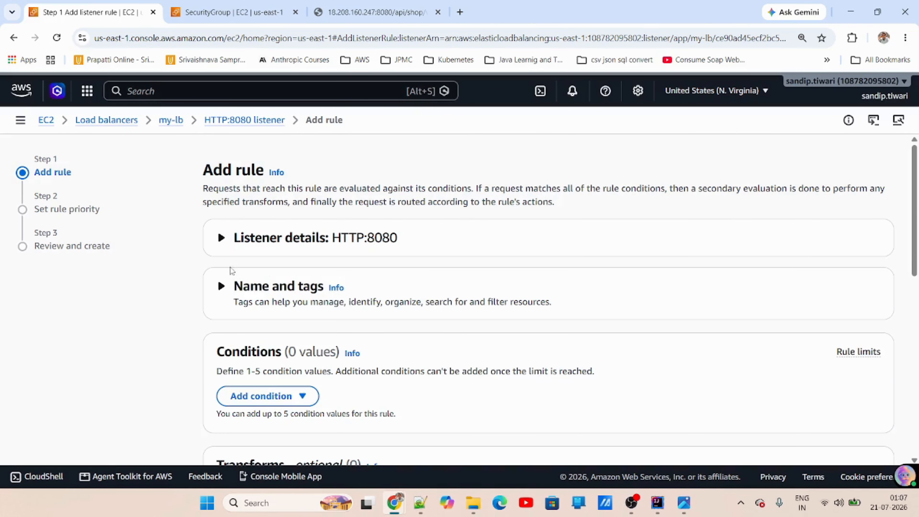
left_click(220, 289)
left_click(220, 286)
scroll(303, 298, "down", 3)
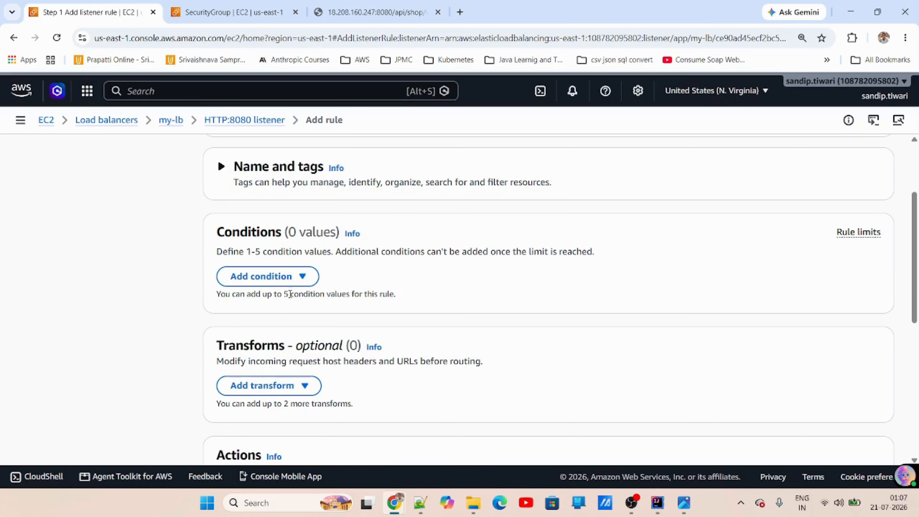
Step: Add a path condition with the value /api/shop/* to the new rule
left_click(267, 276)
left_click(269, 318)
scroll(269, 322, "down", 5)
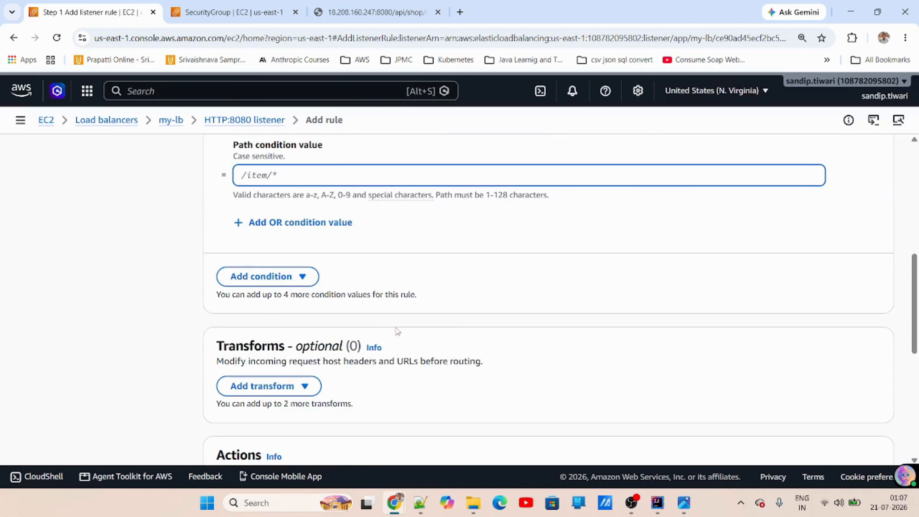
type("/api/shop/*")
Step: Set the rule's action to forward matching requests to the Shop-group target group
scroll(433, 249, "down", 5)
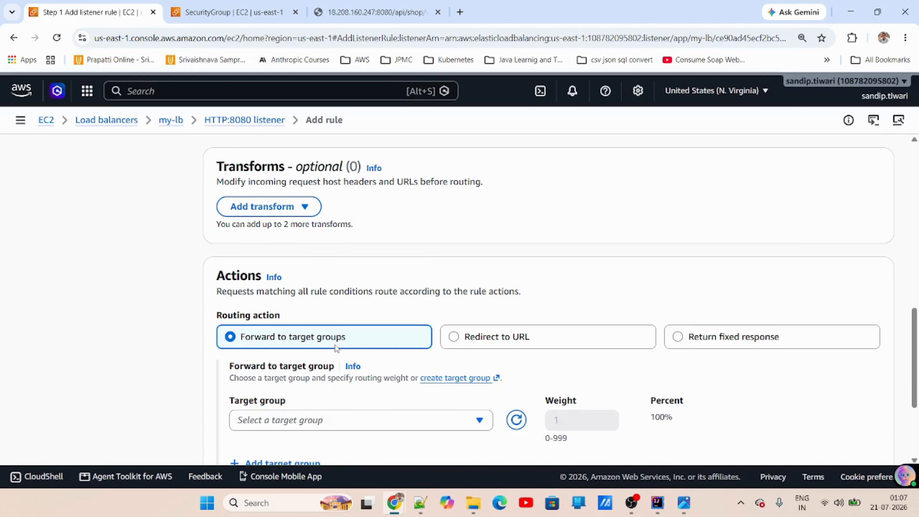
scroll(336, 347, "down", 2)
left_click(339, 357)
left_click(325, 331)
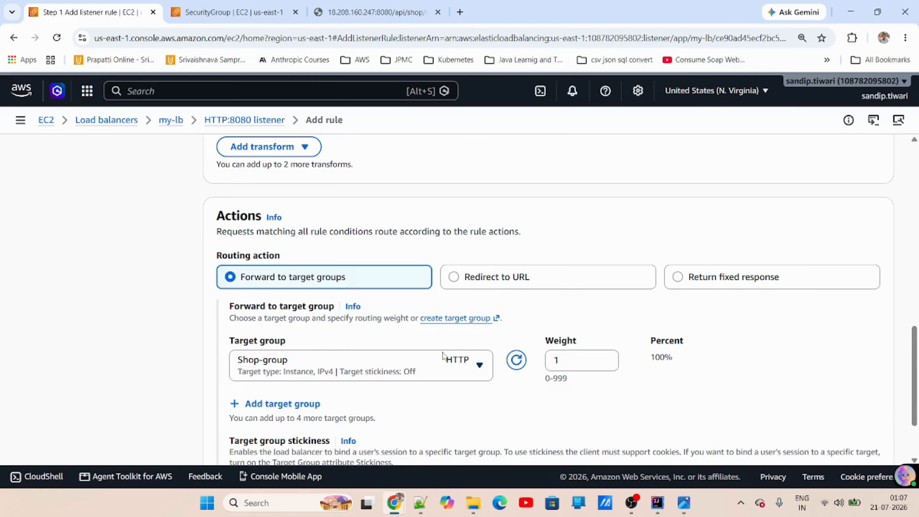
scroll(443, 354, "down", 2)
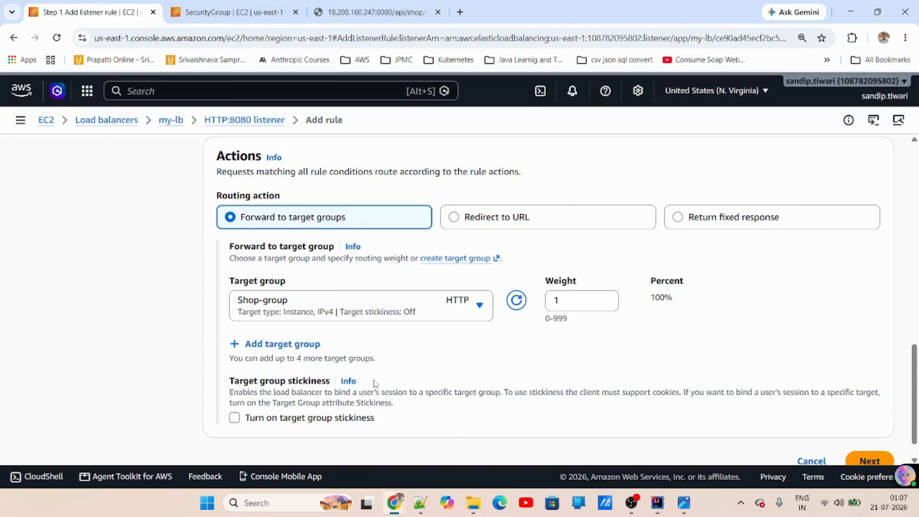
scroll(822, 421, "down", 1)
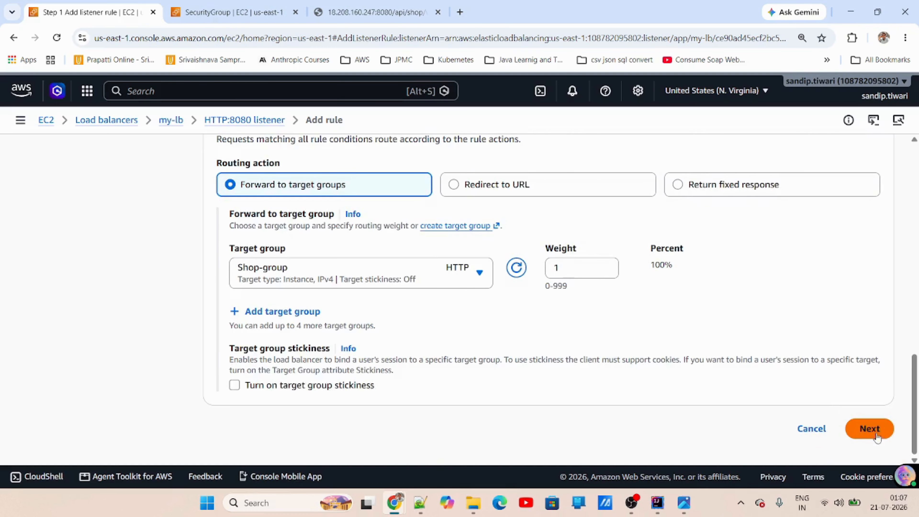
Step: Set the priority of the /api/shop/* rule to 2, then review and add the rule
left_click(869, 431)
scroll(339, 316, "down", 5)
left_click(317, 230)
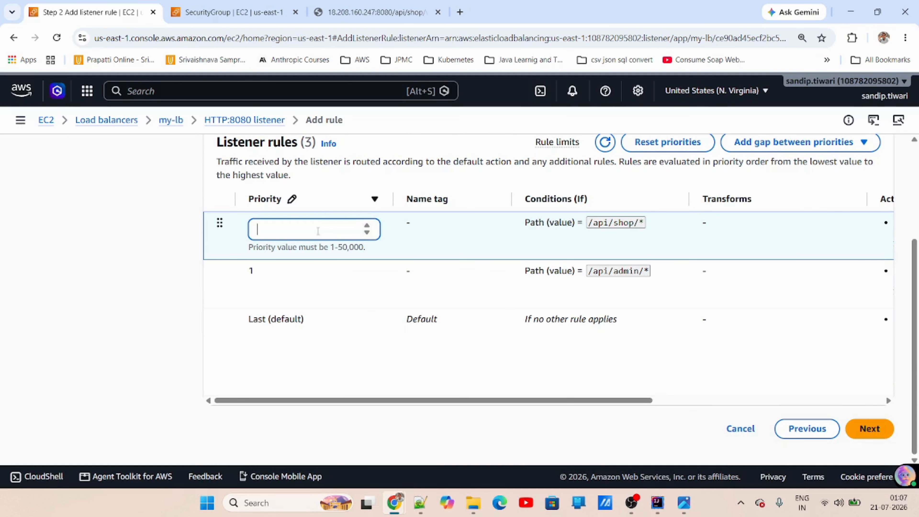
left_click(877, 430)
scroll(556, 333, "down", 3)
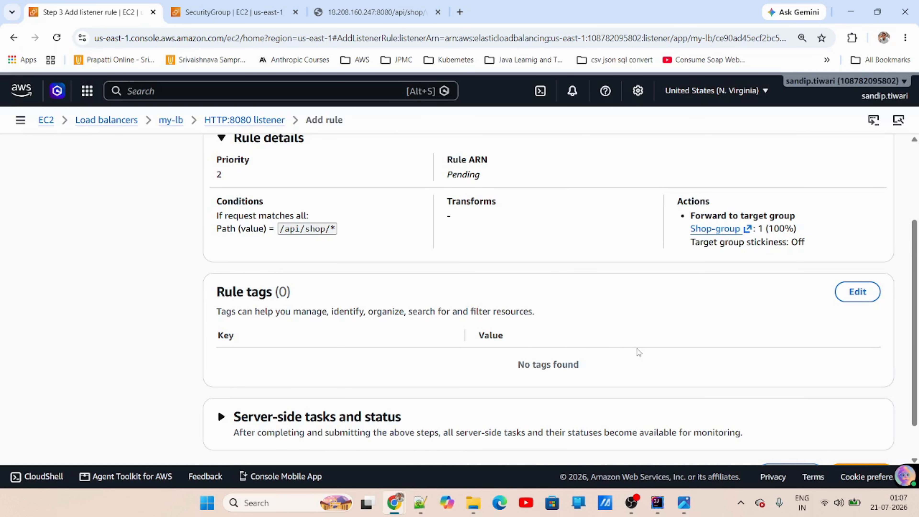
scroll(638, 351, "down", 1)
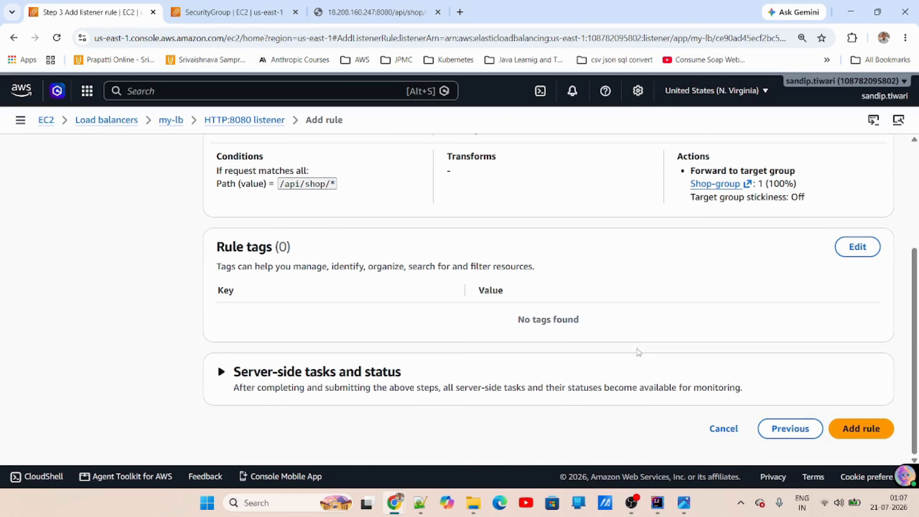
left_click(854, 436)
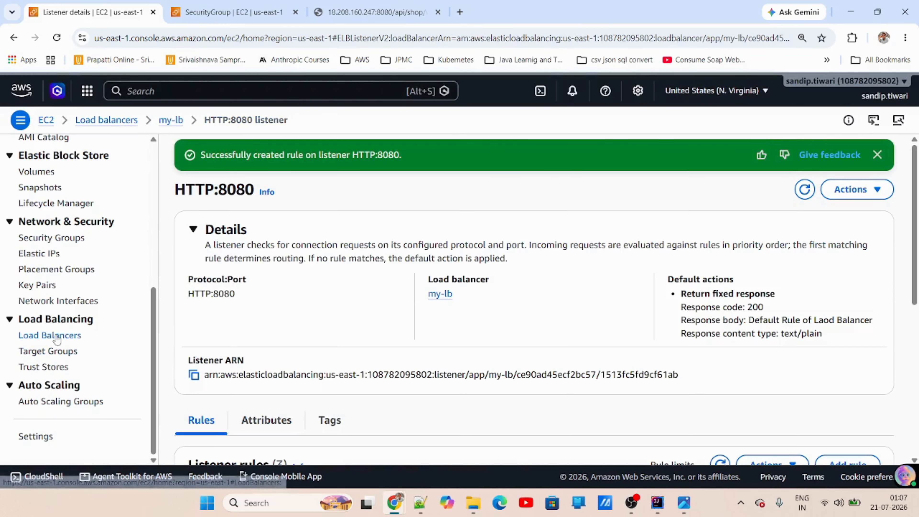
Step: Reopen my-lb's HTTP:8080 listener and check its list of rules
left_click(56, 336)
left_click(222, 244)
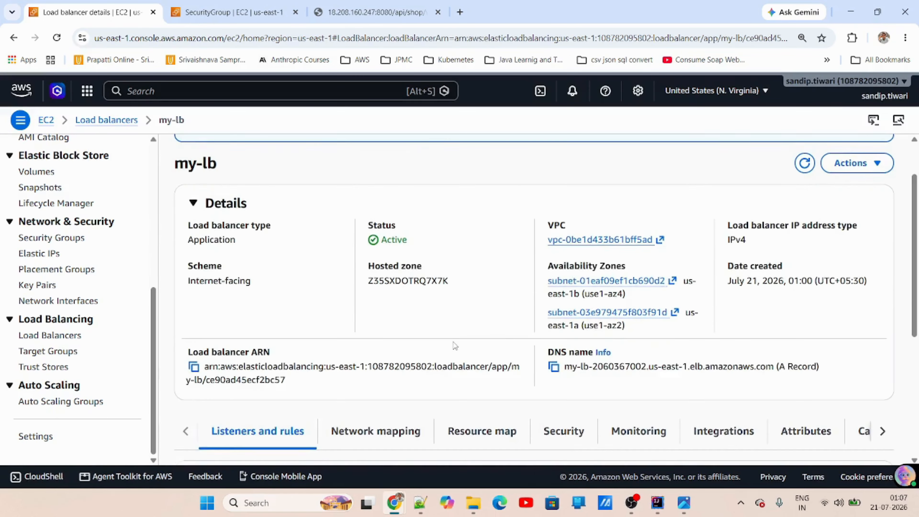
scroll(455, 346, "down", 6)
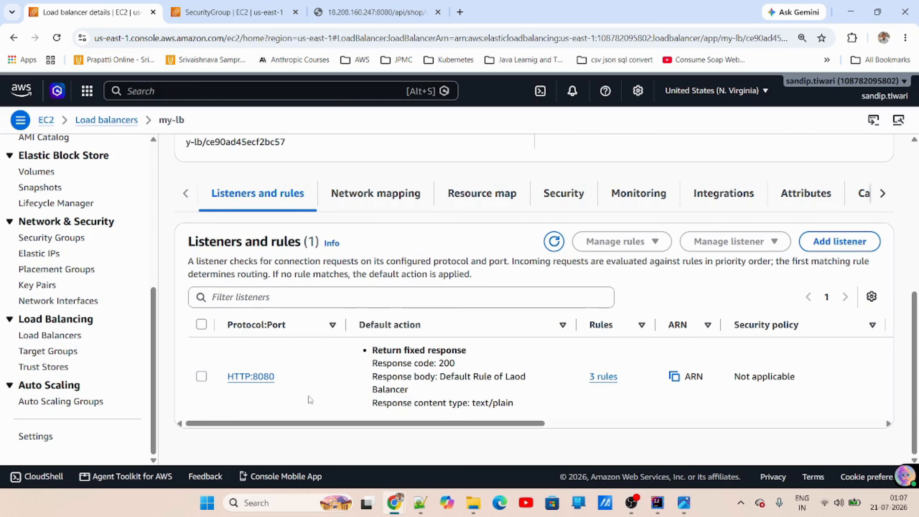
left_click(249, 378)
scroll(454, 373, "down", 1)
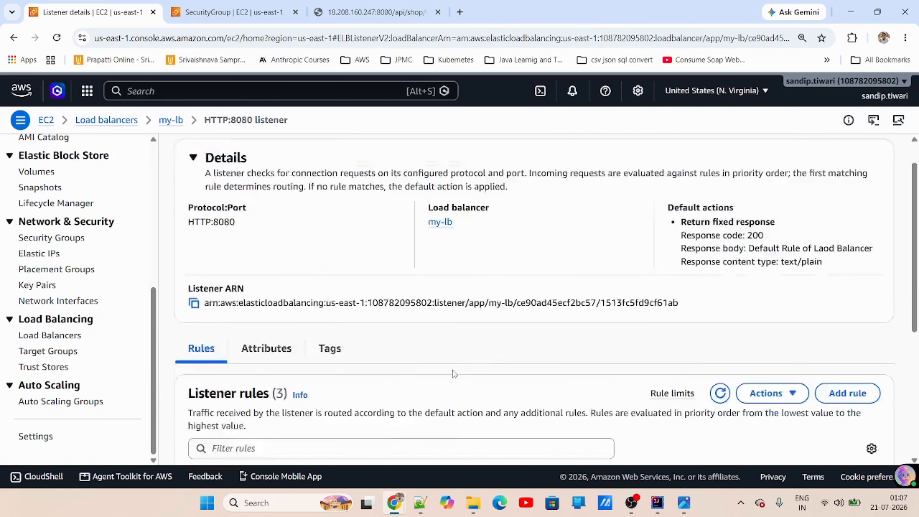
scroll(454, 374, "down", 6)
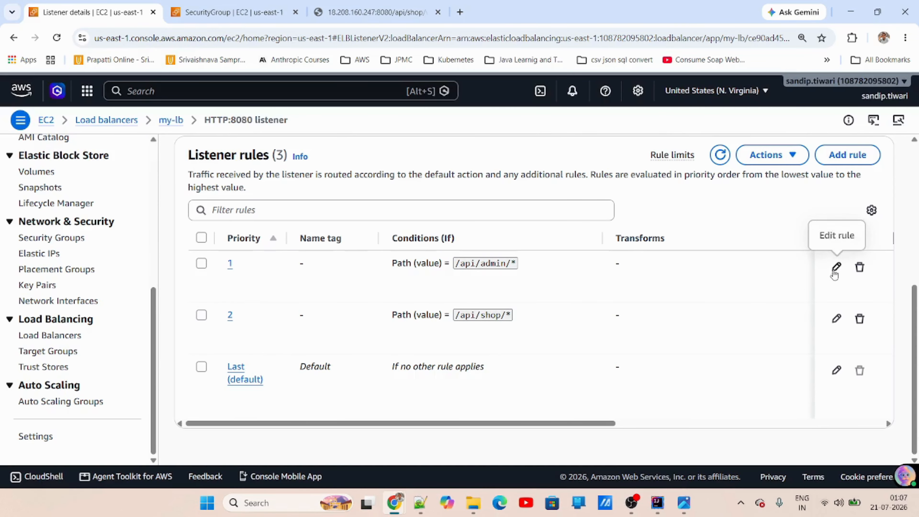
Step: Open the /api/admin/* rule and check its path condition and target group
double_click(481, 266)
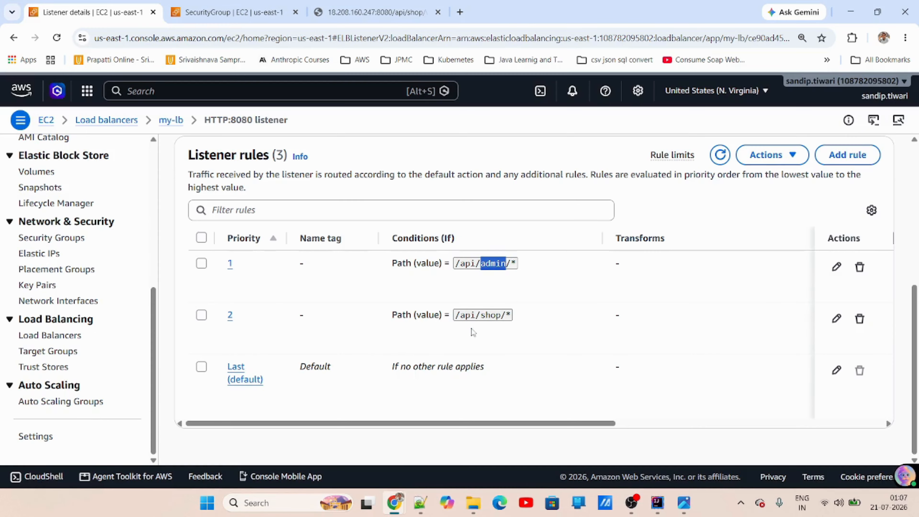
left_click(230, 264)
scroll(456, 355, "down", 1)
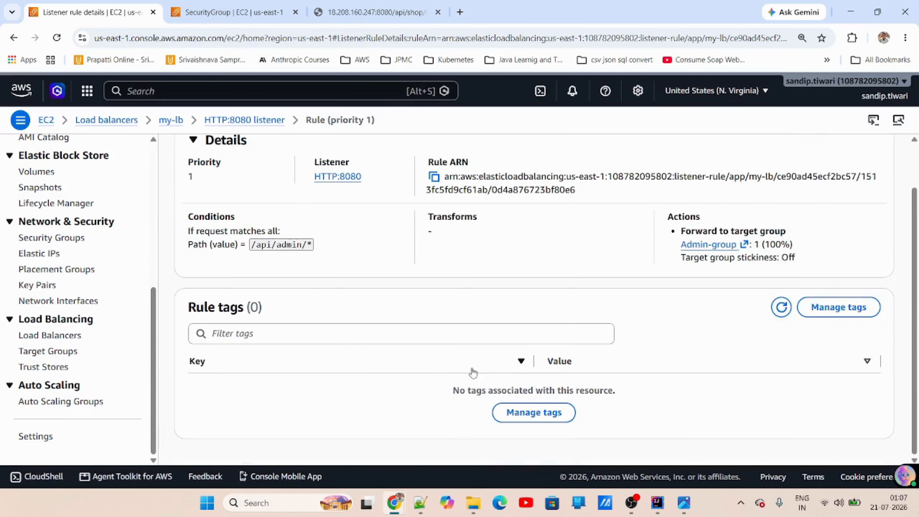
scroll(489, 378, "up", 1)
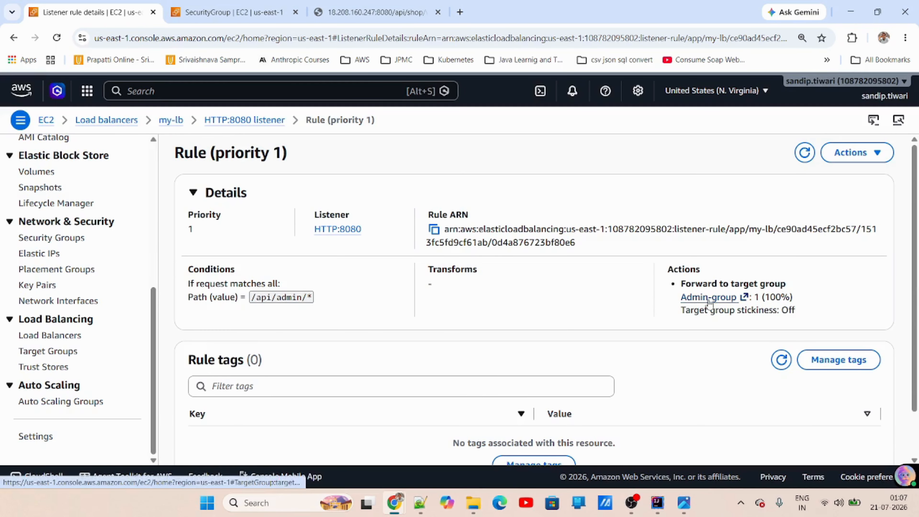
left_click_drag(260, 300, 301, 298)
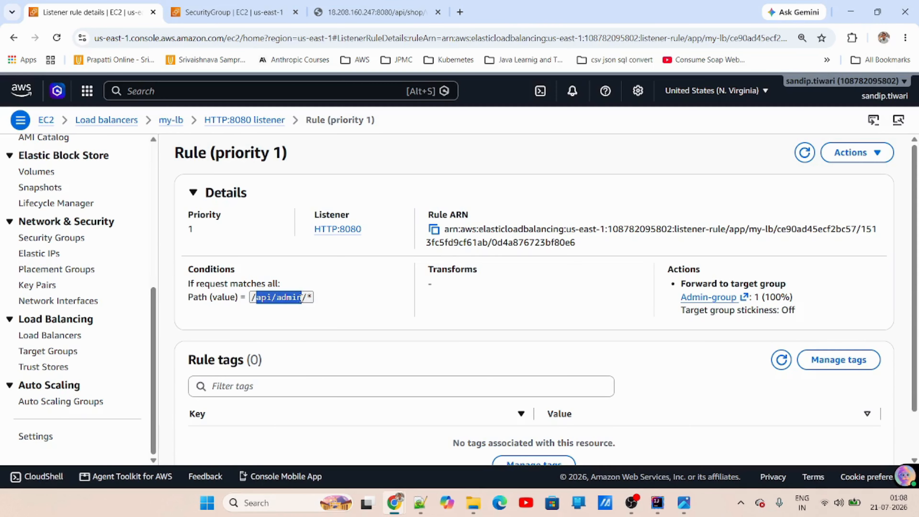
Step: Return to the HTTP:8080 listener and check the details of the /api/shop/* rule
left_click(241, 120)
scroll(412, 360, "down", 5)
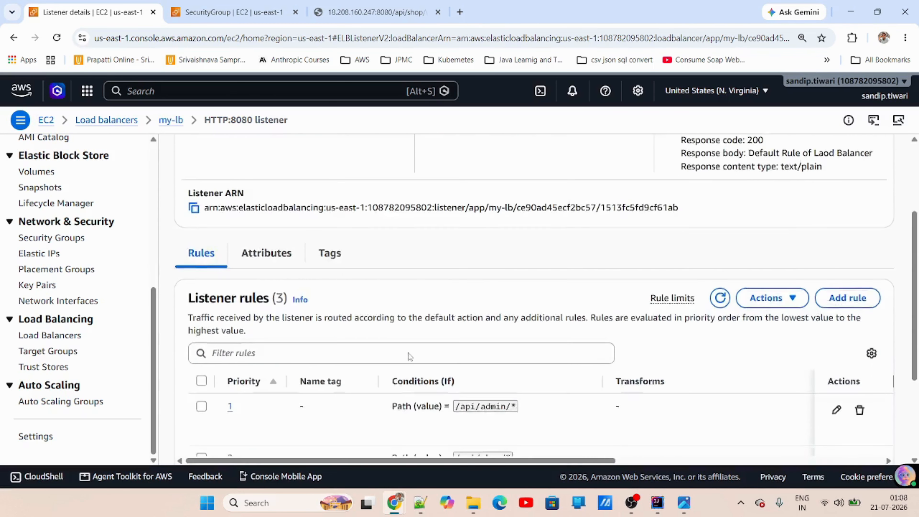
left_click(231, 315)
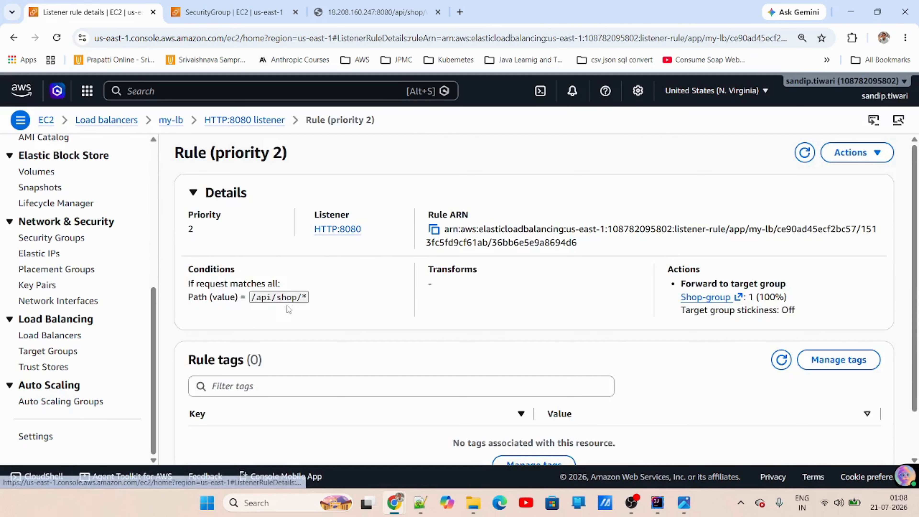
scroll(328, 219, "down", 2)
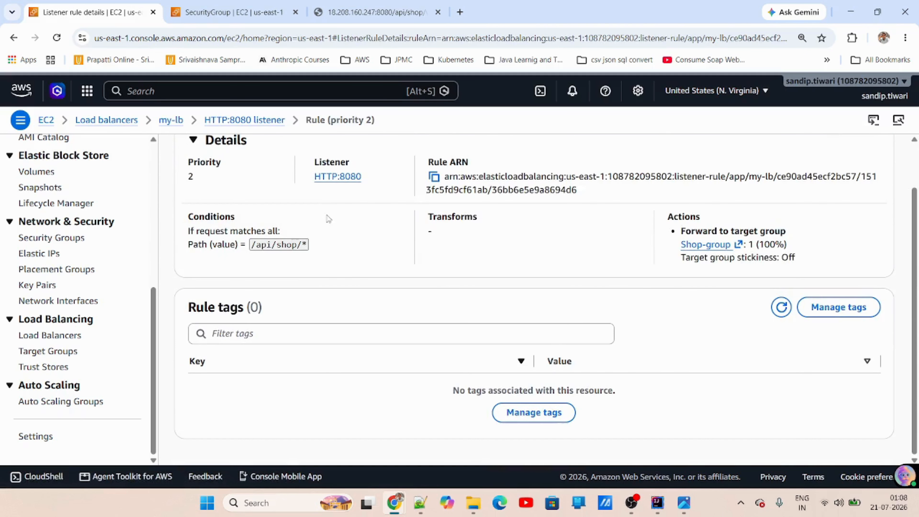
Step: Copy the DNS name of my-lb from its details and switch to the browser tab showing the load balancer's admin endpoint
left_click(240, 121)
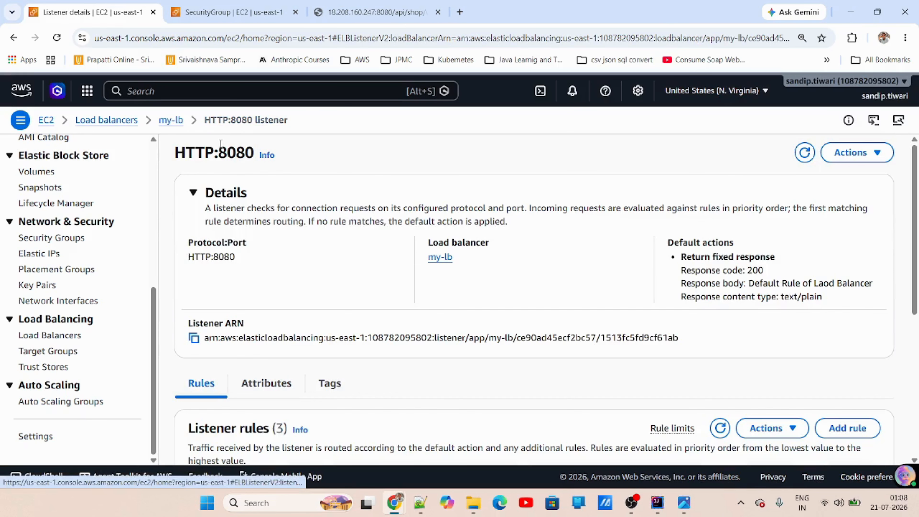
left_click(169, 119)
scroll(435, 340, "down", 5)
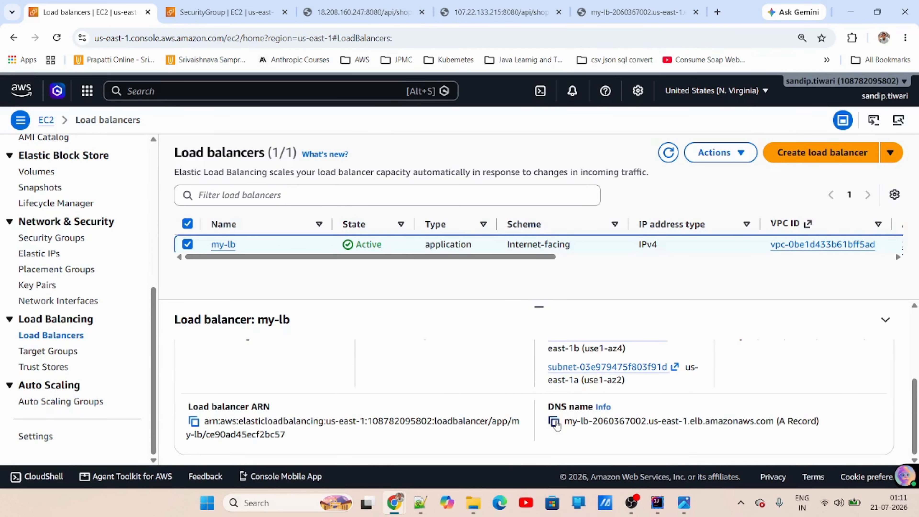
left_click(554, 421)
left_click(653, 14)
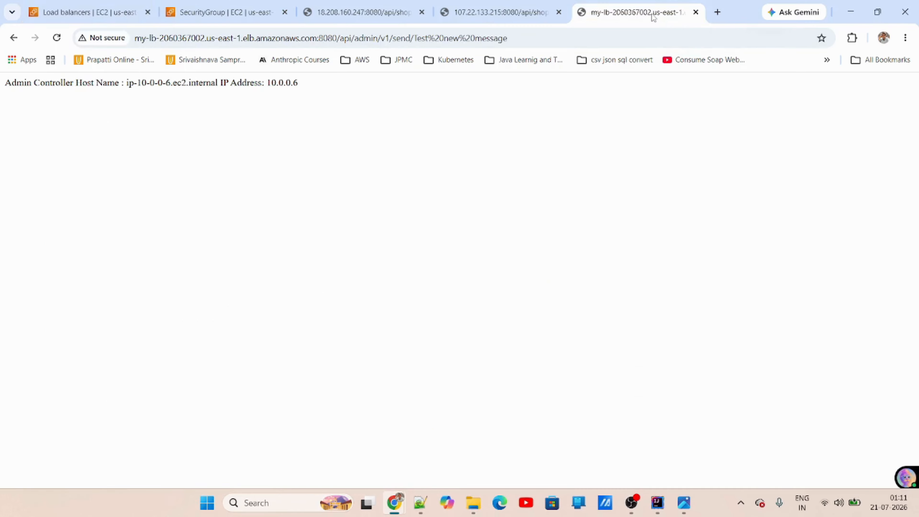
Step: Check the default action of my-lb's HTTP:8080 listener and return to the page showing the admin endpoint response
left_click(120, 13)
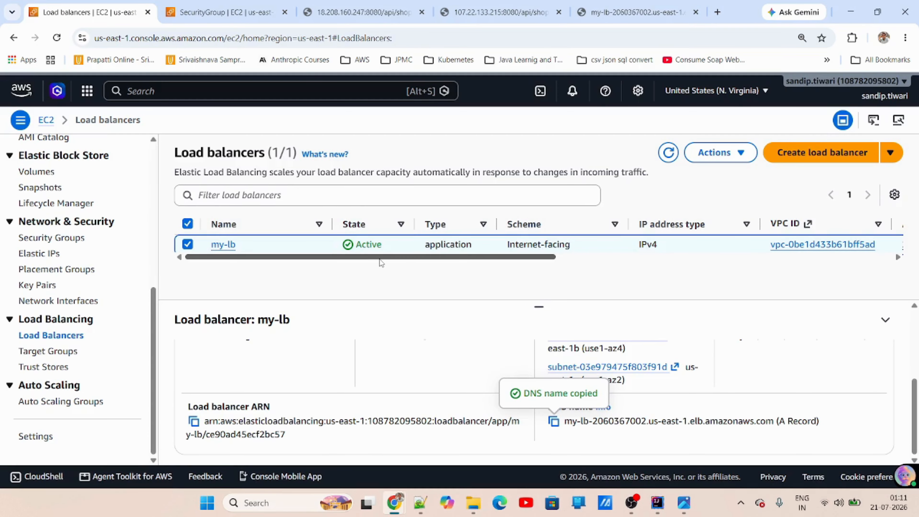
scroll(284, 398, "up", 5)
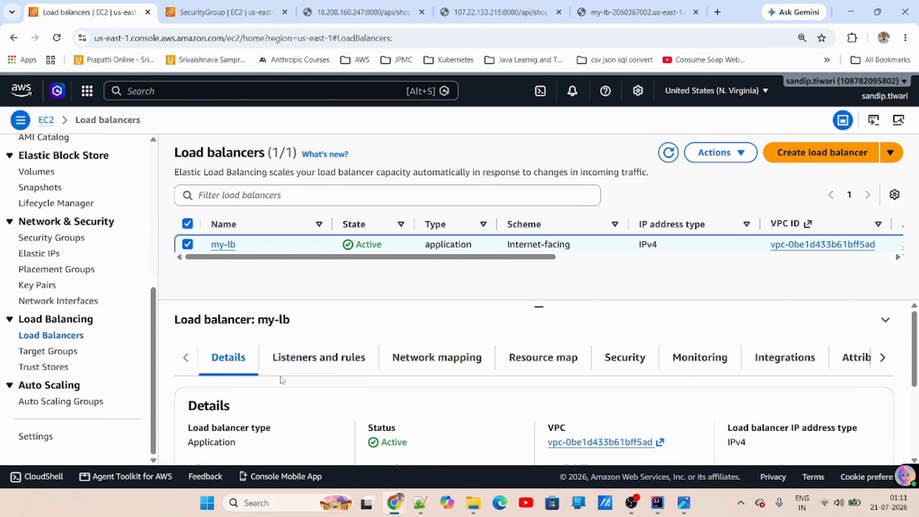
left_click(334, 358)
scroll(491, 404, "down", 3)
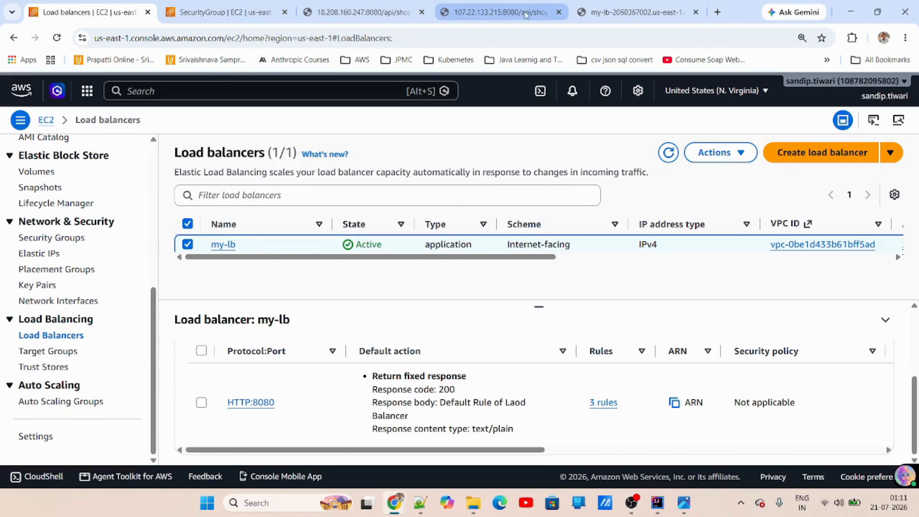
left_click(618, 15)
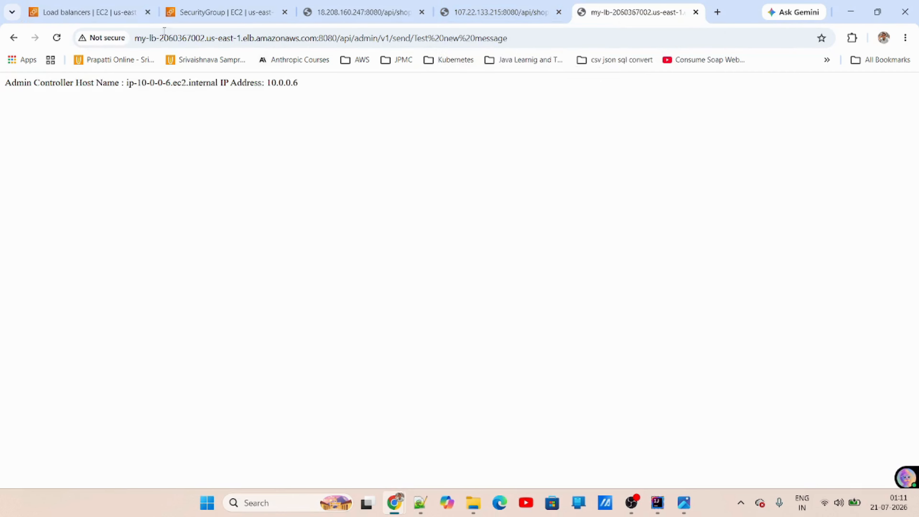
left_click(86, 12)
left_click(617, 12)
left_click(356, 40)
left_click(254, 39)
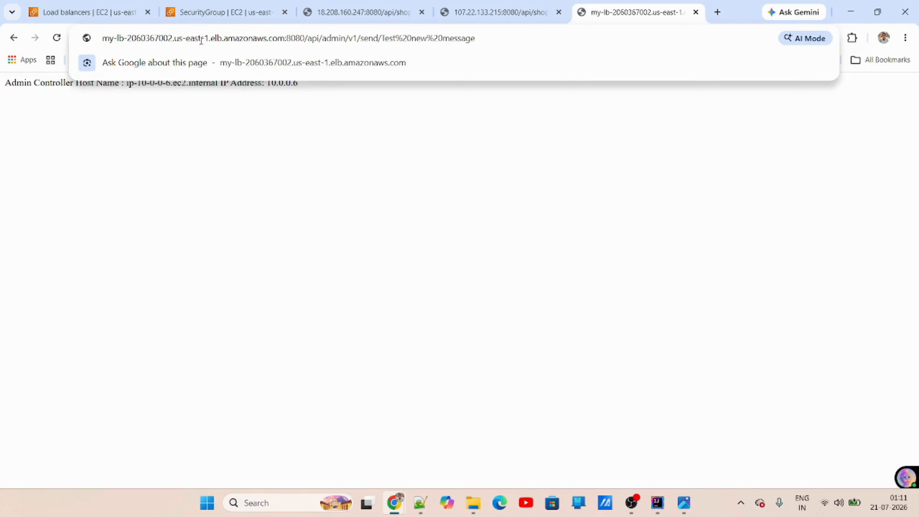
Step: Open my-lb's details page, copy its DNS name and return to the admin endpoint page
left_click(136, 14)
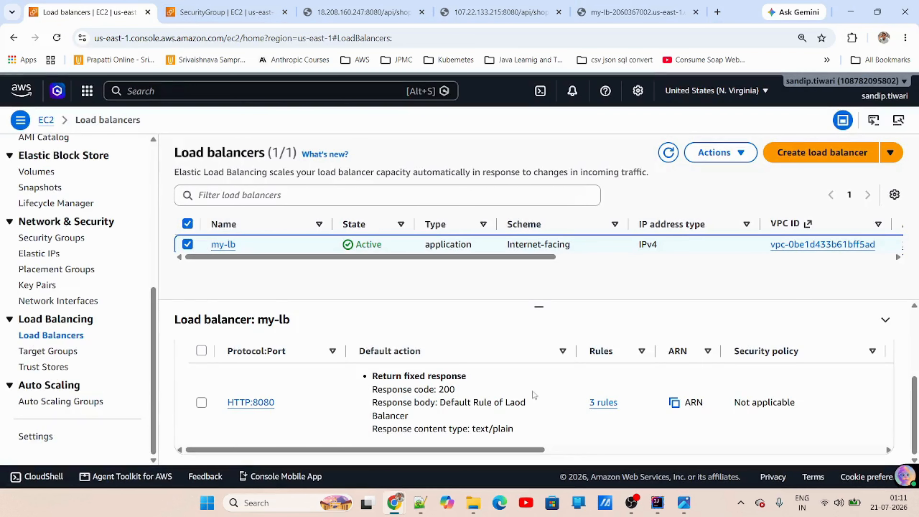
left_click(222, 243)
scroll(559, 312, "down", 3)
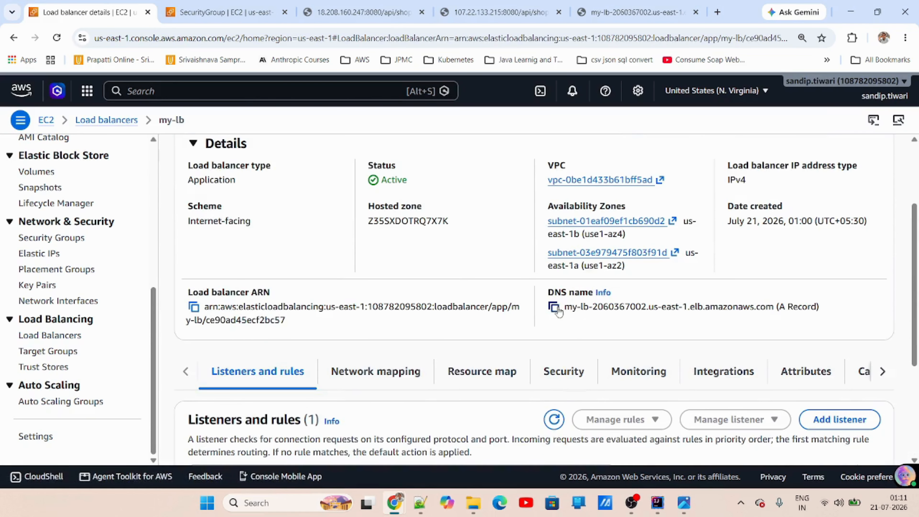
left_click(553, 307)
left_click(636, 12)
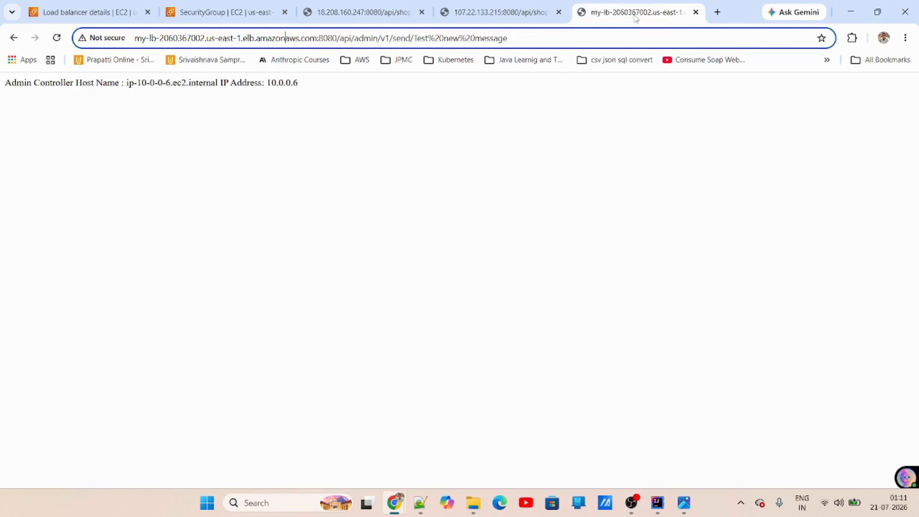
Step: Replace the page address with the copied DNS name plus :8080/api/admin/v1/send/Test new message and load it
left_click_drag(507, 38, 126, 35)
key("ctrl+v")
type(":80")
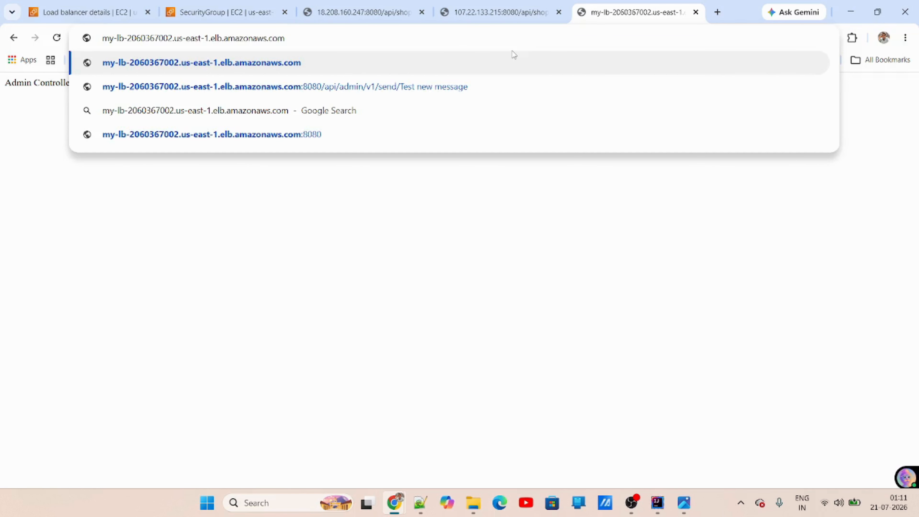
type("80")
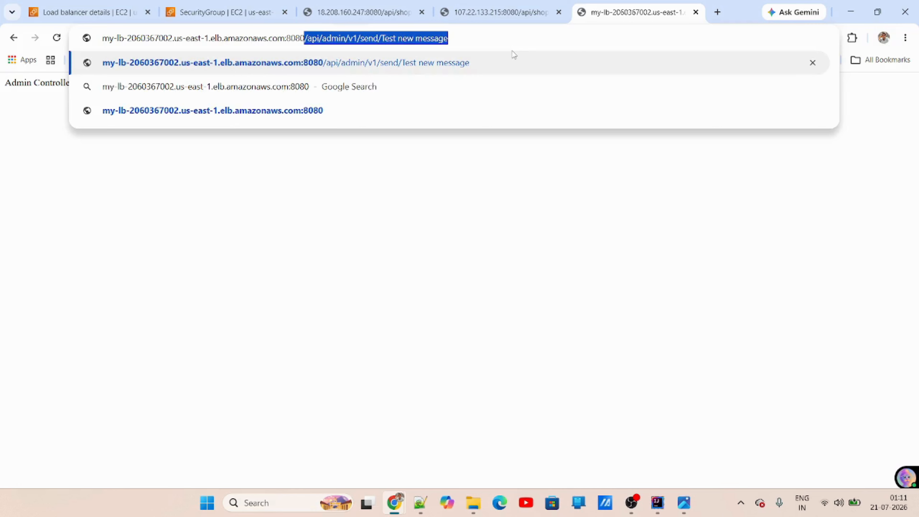
left_click(473, 36)
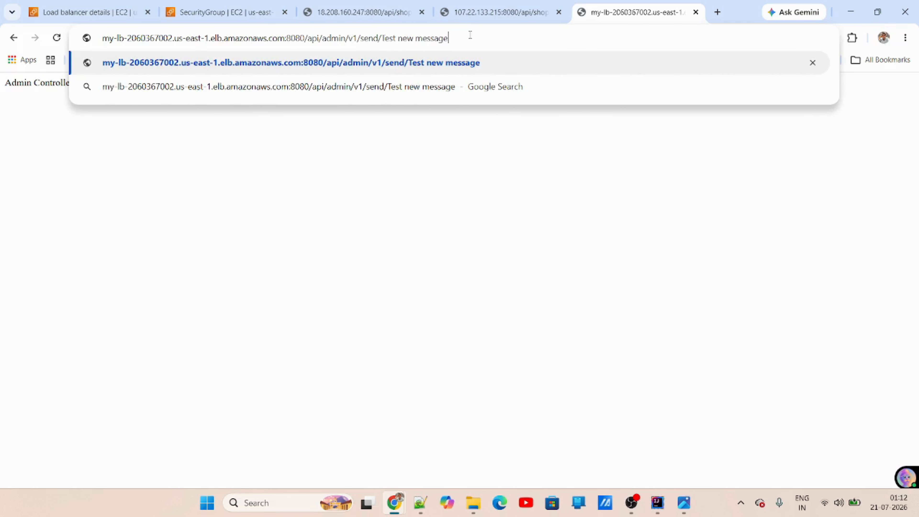
key("Return")
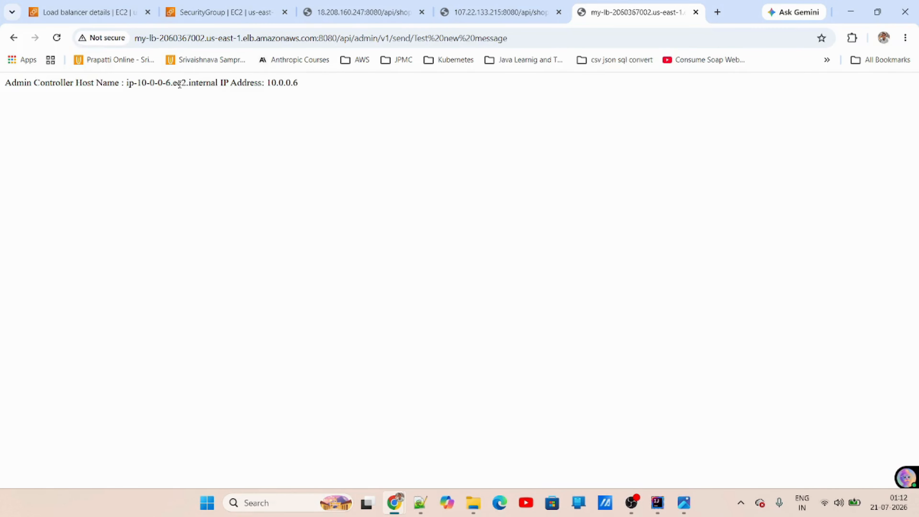
left_click(88, 12)
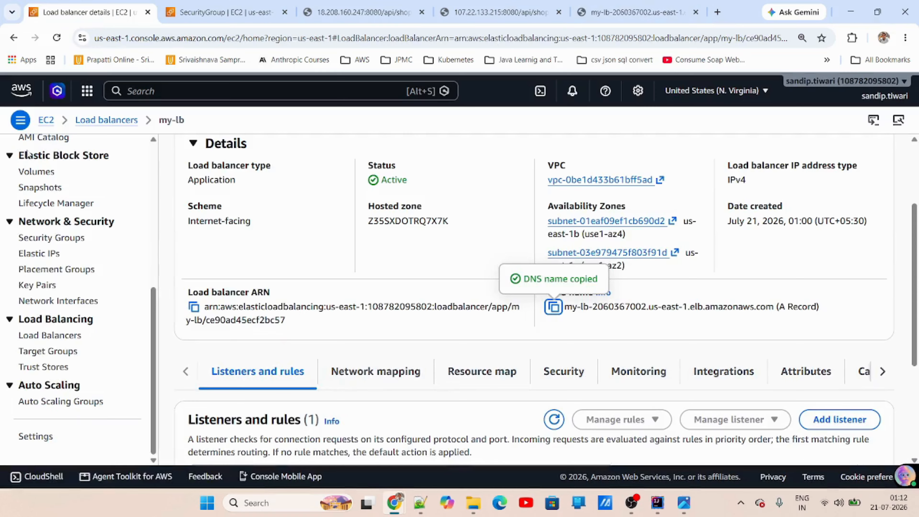
left_click(633, 12)
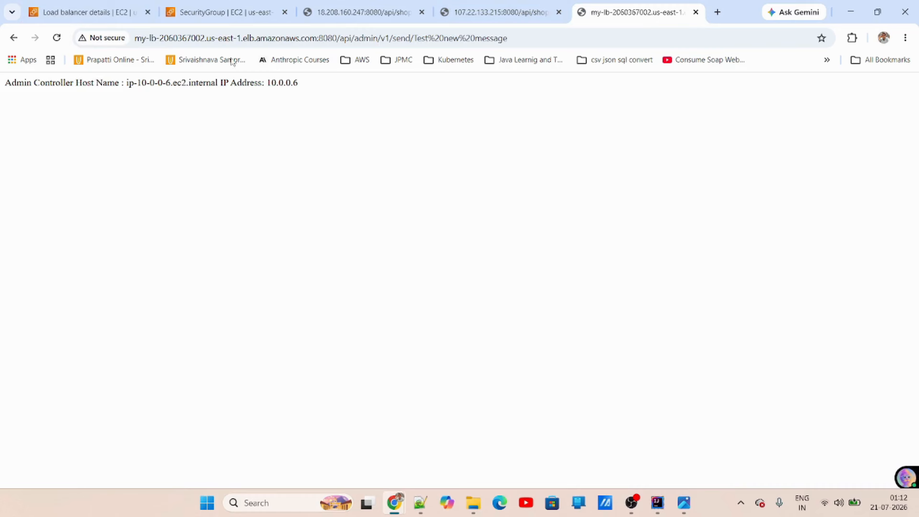
left_click(363, 38)
double_click(363, 38)
left_click(351, 155)
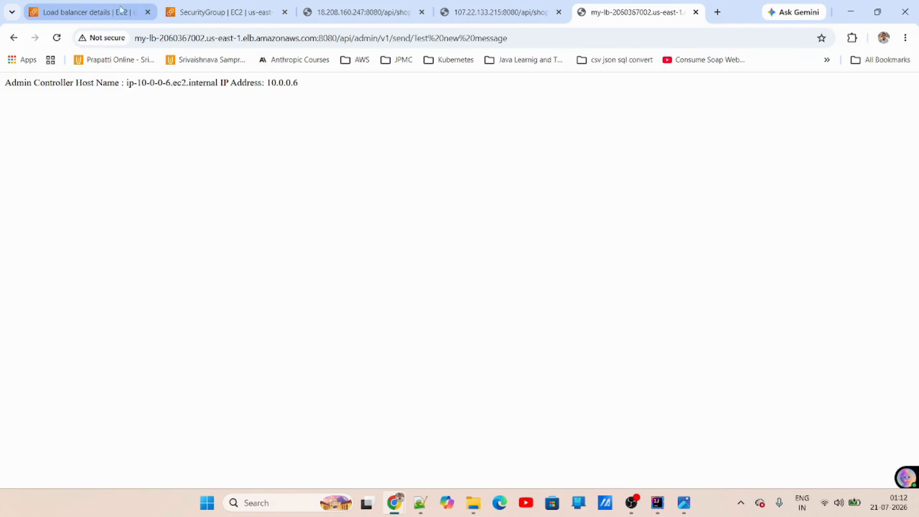
Step: Open the details of Admin-instance and compare its private IP and host name with the load balancer's admin response
left_click(112, 12)
scroll(76, 275, "up", 5)
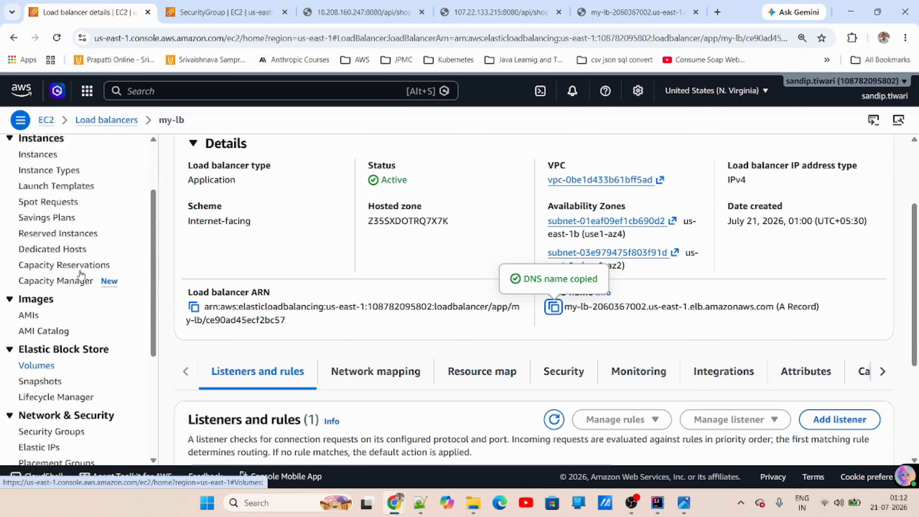
left_click(38, 199)
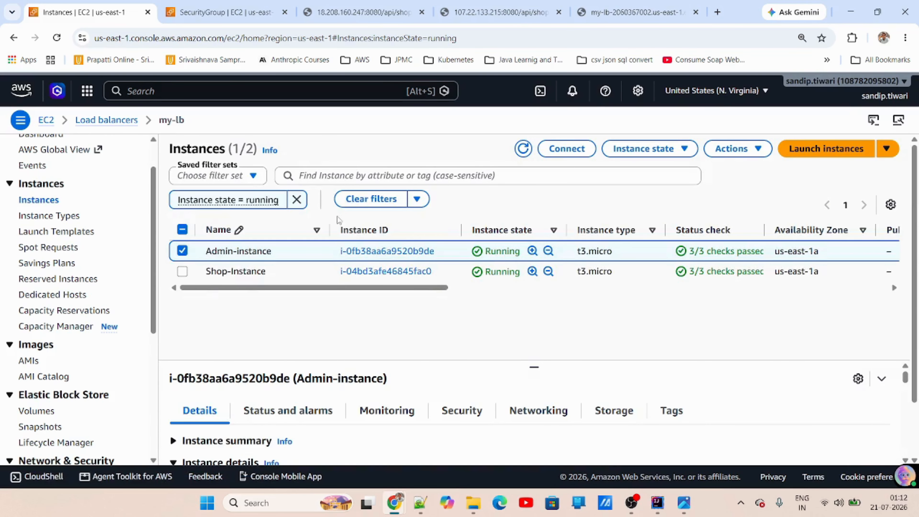
left_click(407, 252)
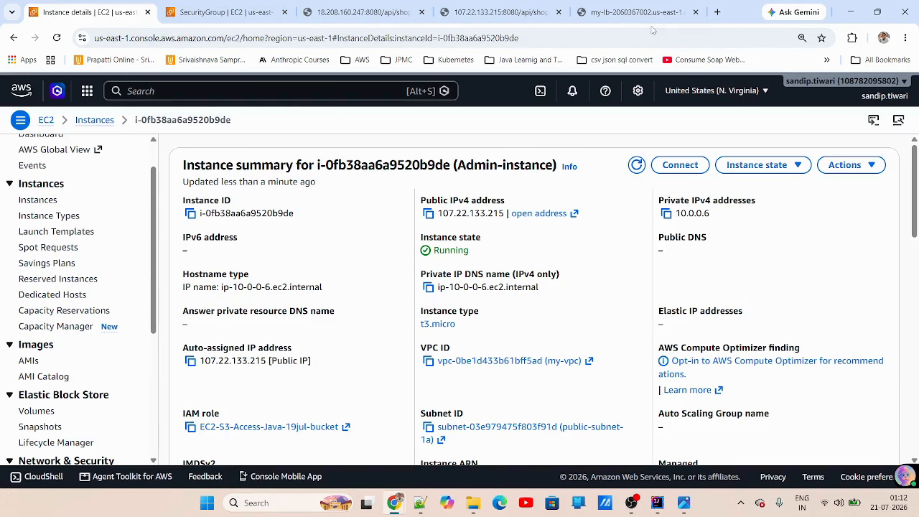
left_click(580, 16)
left_click_drag(304, 85, 4, 87)
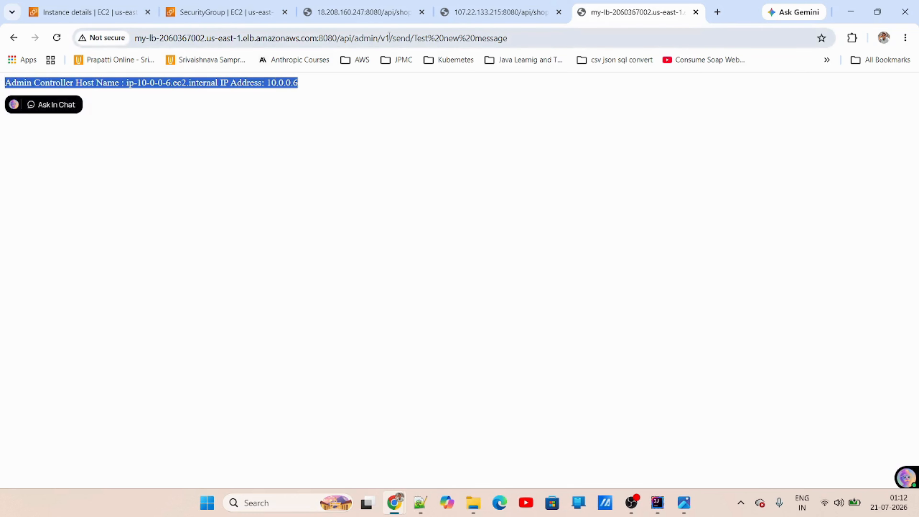
Step: Change admin to shop in the load balancer address and load /api/shop/v1/send/Test new message
left_click(347, 38)
left_click(351, 38)
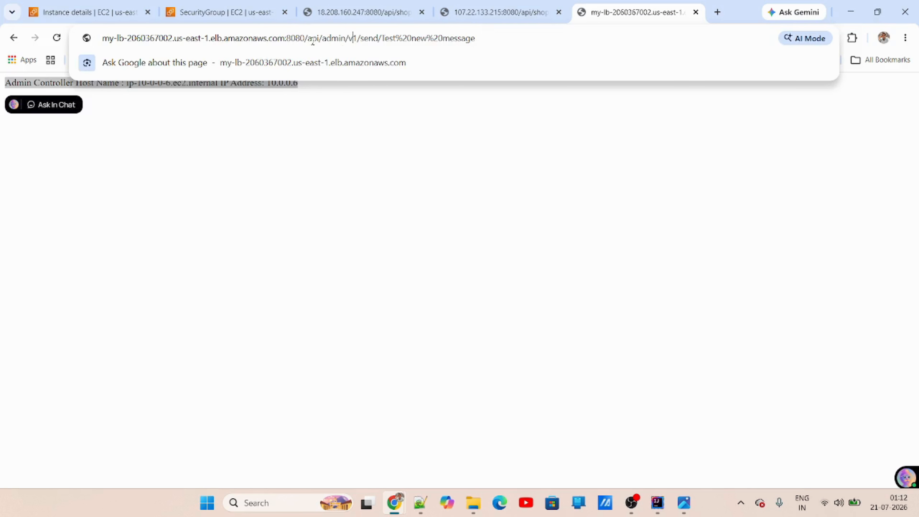
double_click(330, 39)
type("shop")
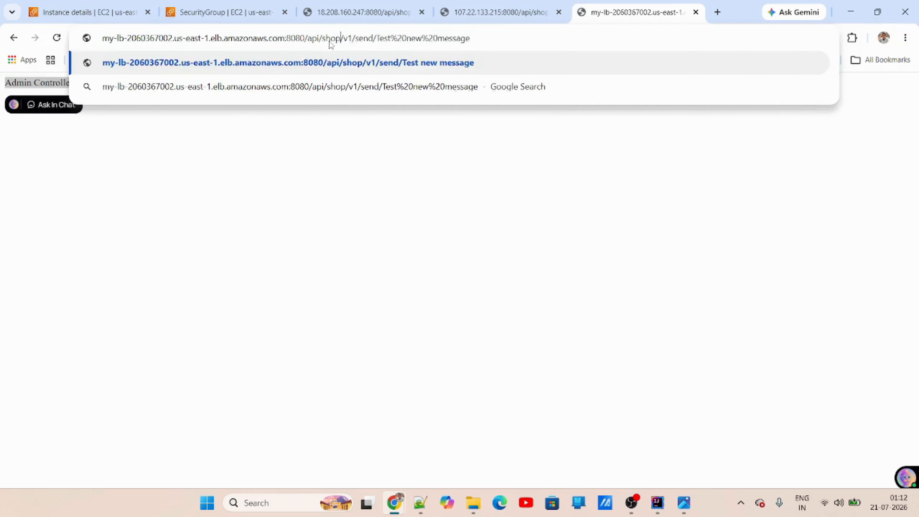
key("Return")
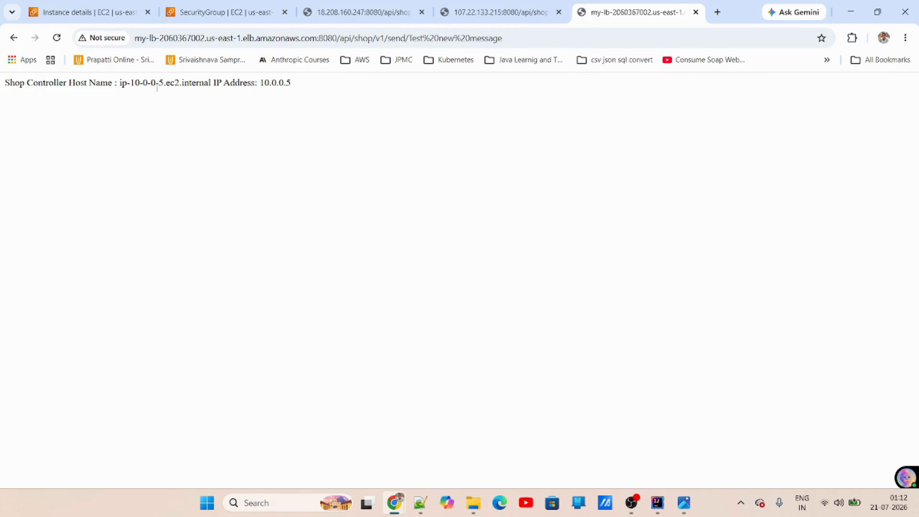
Step: Open the details of Shop-Instance to check its private IP and host name against the shop response
left_click(123, 13)
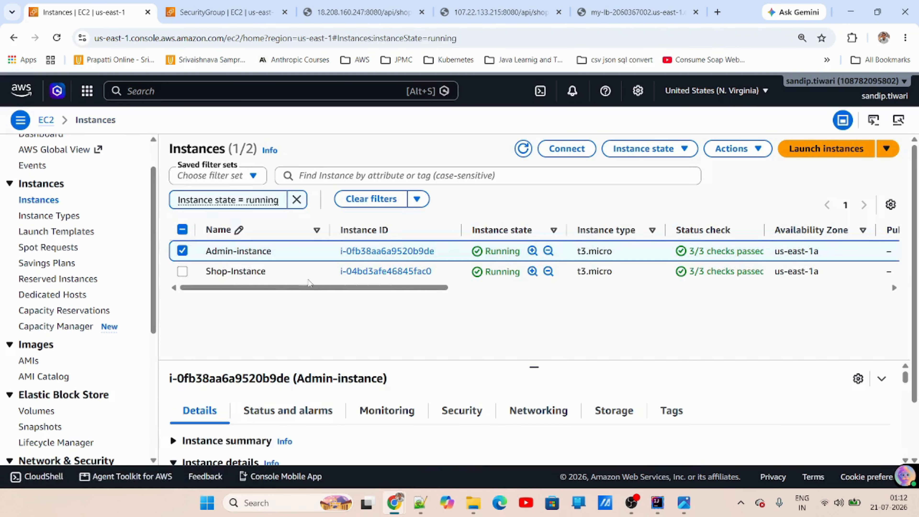
left_click(311, 270)
left_click(412, 271)
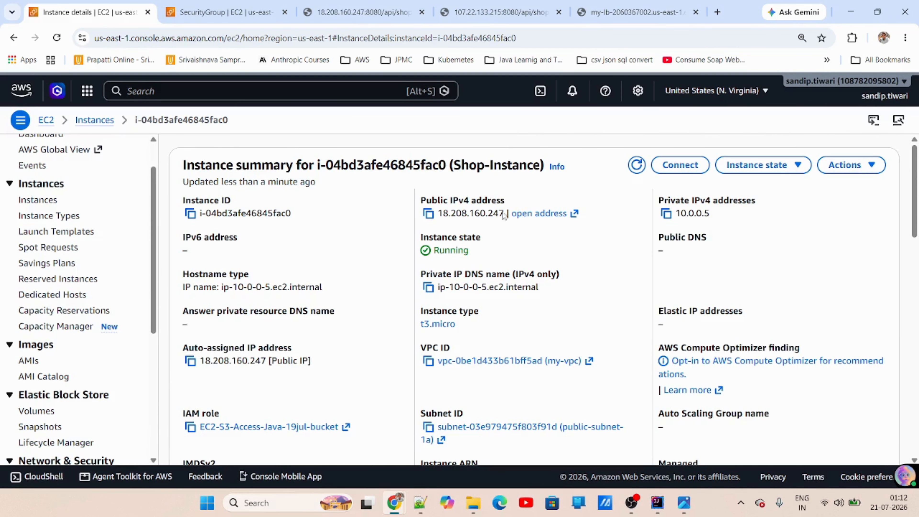
Step: Return to the load balancer list, select my-lb and check the default action of its HTTP:8080 listener
scroll(92, 379, "down", 5)
left_click(58, 336)
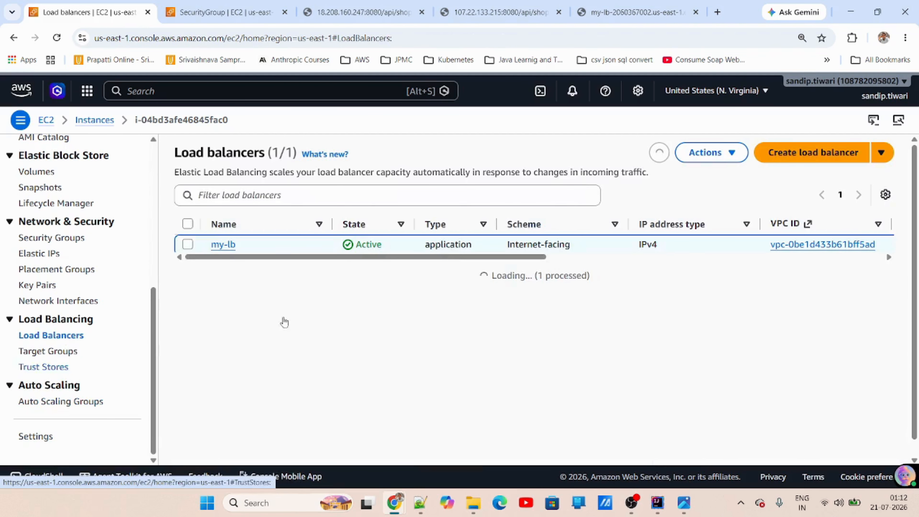
left_click(433, 244)
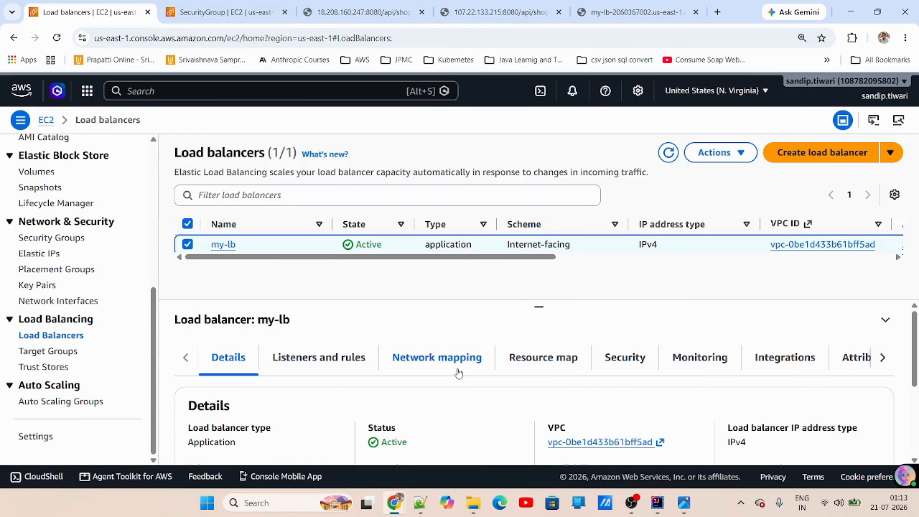
scroll(460, 383, "down", 4)
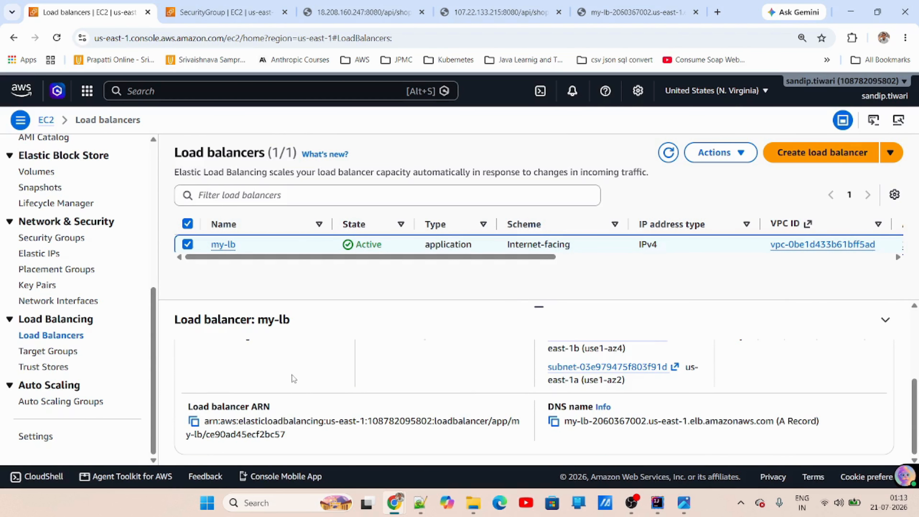
scroll(292, 375, "up", 4)
left_click(310, 361)
scroll(407, 413, "down", 3)
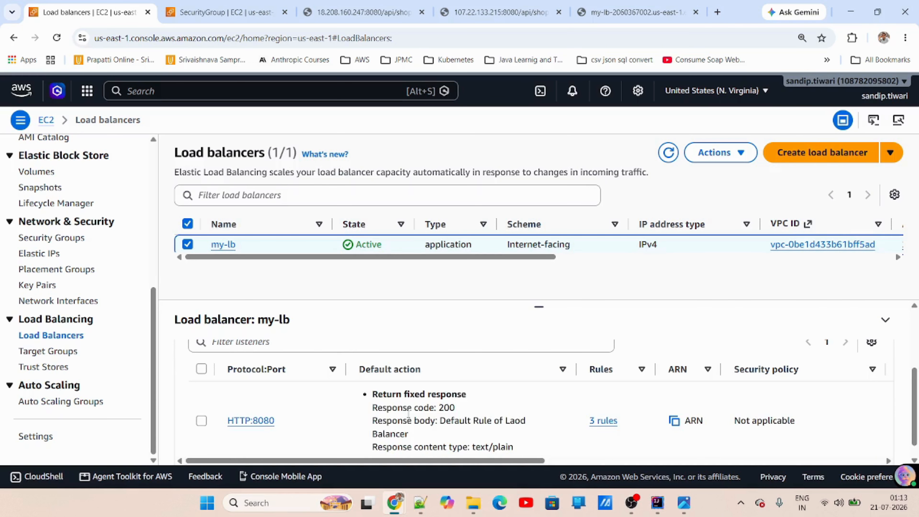
scroll(407, 413, "up", 3)
scroll(408, 416, "down", 2)
Step: Test the default rule by changing shop to random in the load balancer address and loading /api/random/v1/send/Test new message
left_click(637, 11)
left_click(352, 37)
left_click(378, 38)
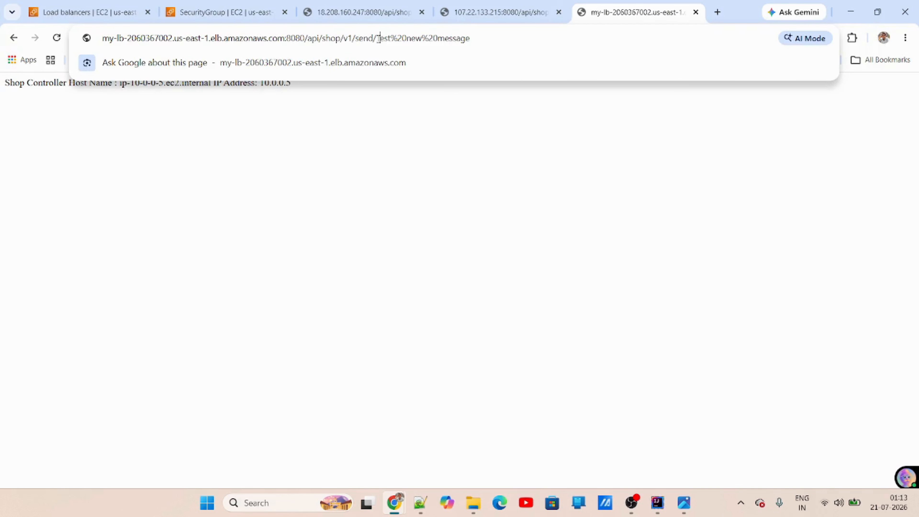
double_click(332, 38)
type("rad")
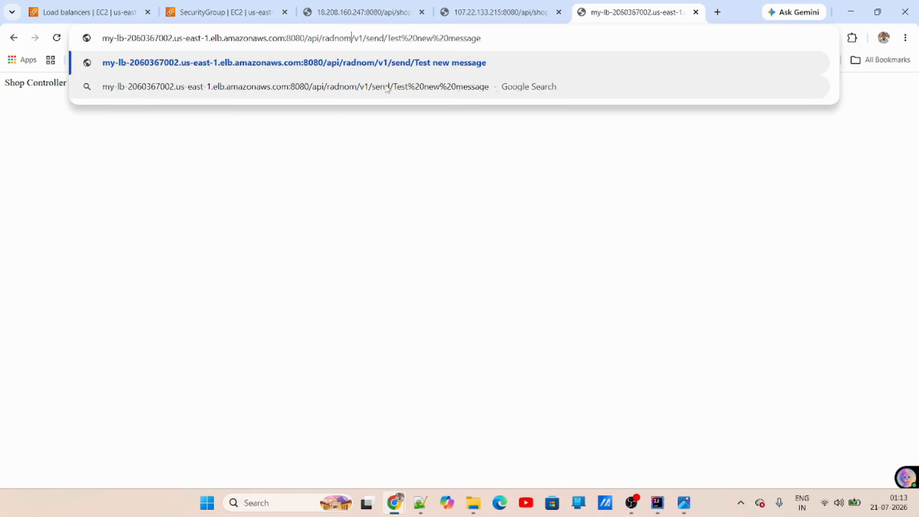
key("BackSpace")
type("ndom")
key("Return")
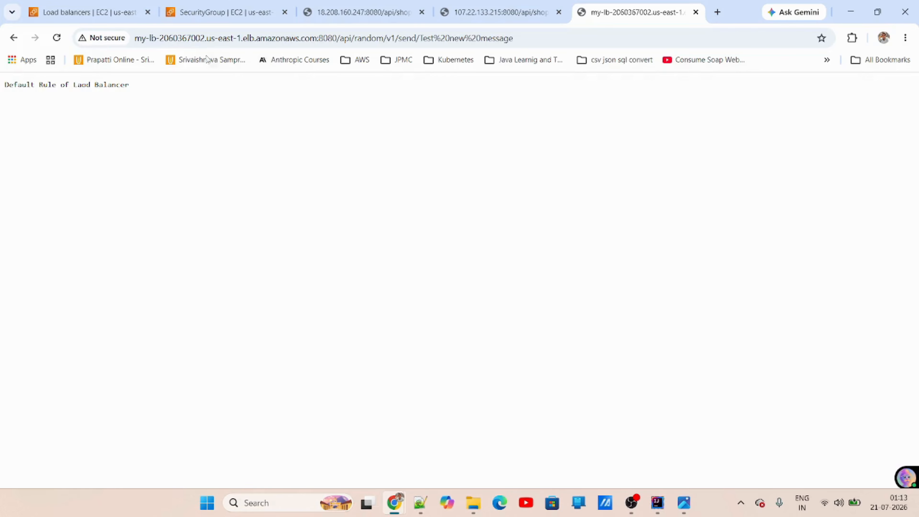
Step: Open the default rule of my-lb's HTTP:8080 listener and examine its fixed response code, body and content type
left_click(110, 13)
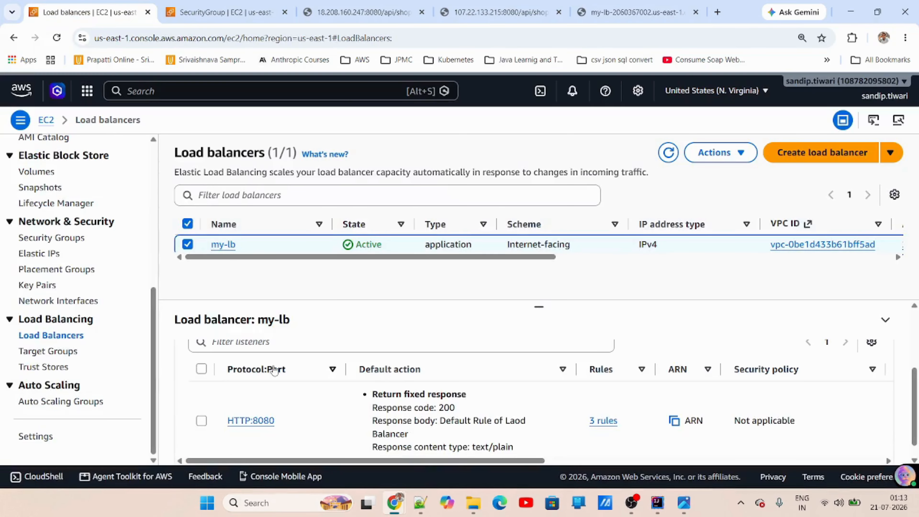
scroll(278, 377, "down", 1)
left_click(262, 403)
scroll(322, 415, "down", 5)
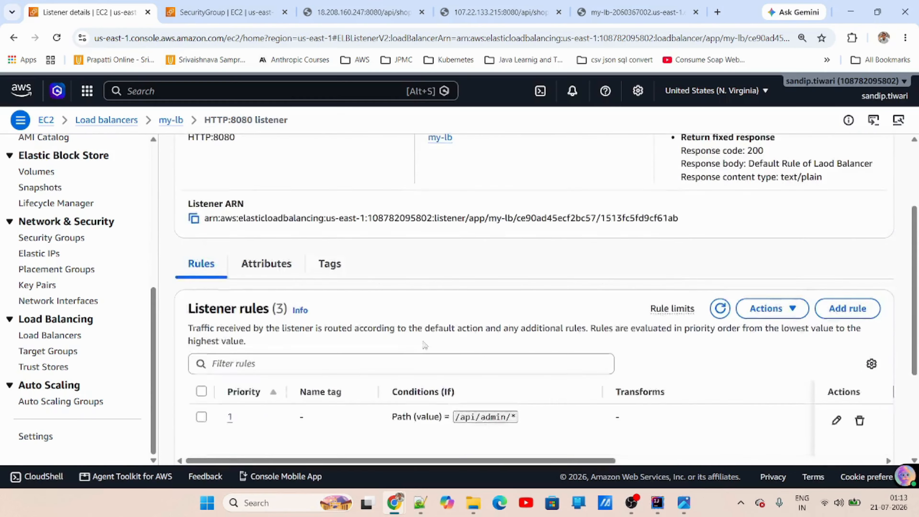
left_click(245, 415)
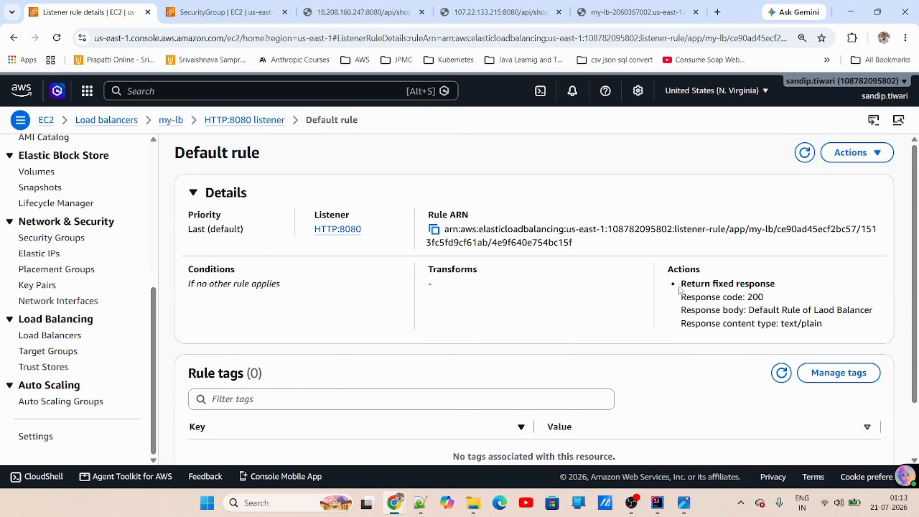
left_click_drag(684, 289, 830, 325)
left_click(836, 325)
left_click_drag(744, 310, 873, 310)
left_click_drag(828, 334, 682, 294)
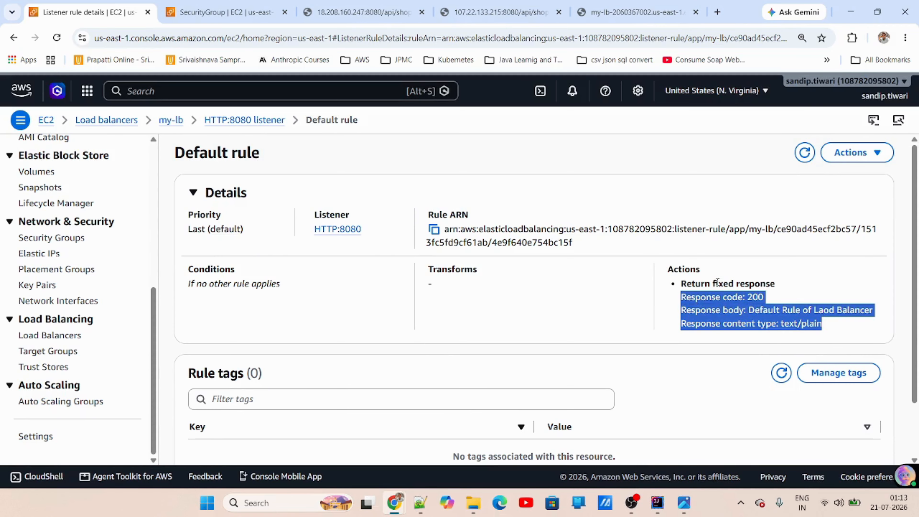
Step: Return to the load balancer list and check the listeners and rules of my-lb
left_click(723, 293)
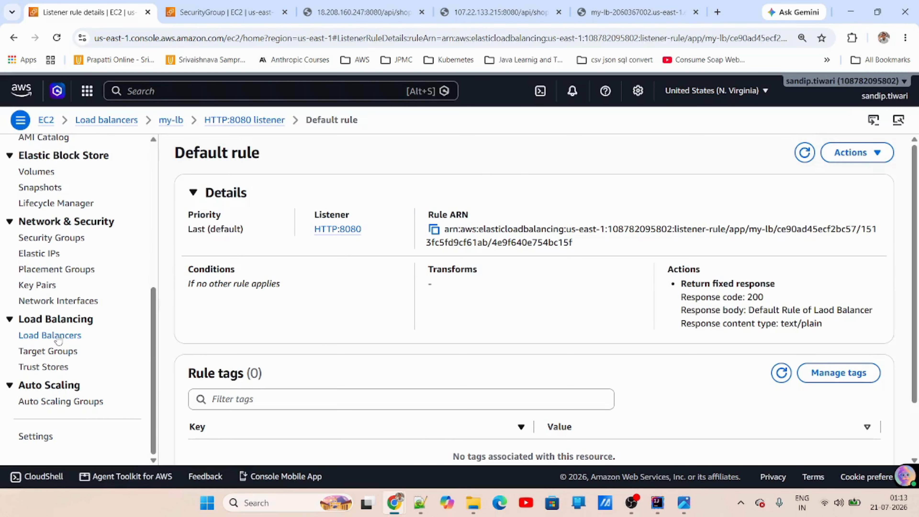
left_click(50, 335)
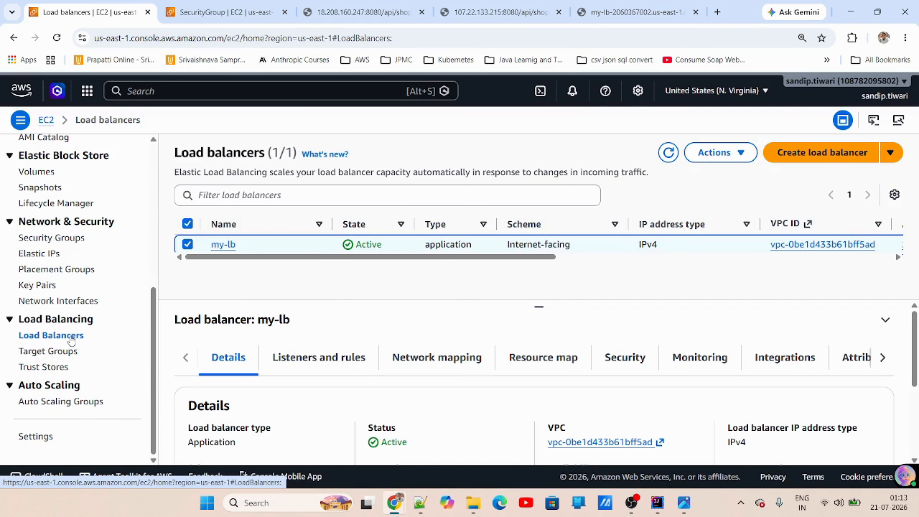
left_click(313, 362)
scroll(314, 365, "down", 3)
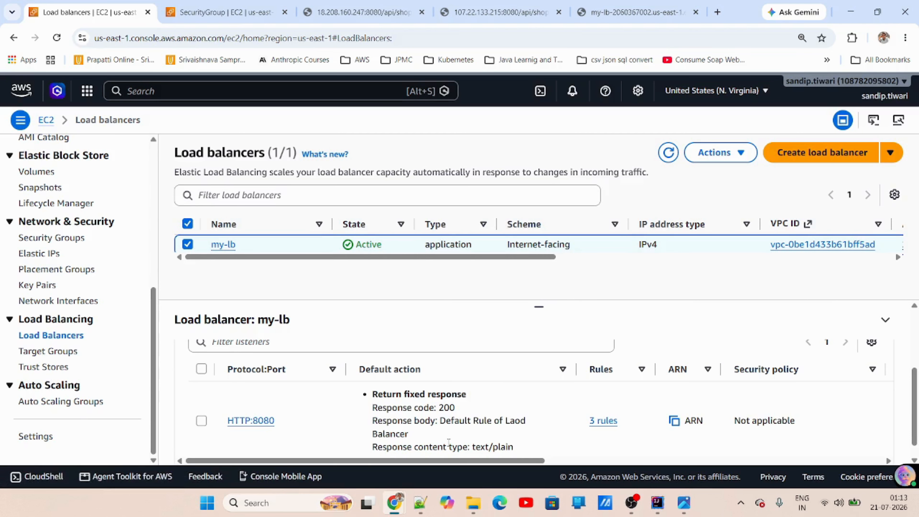
Step: Open the Admin-group target group and check its registered targets and their health status
left_click(69, 351)
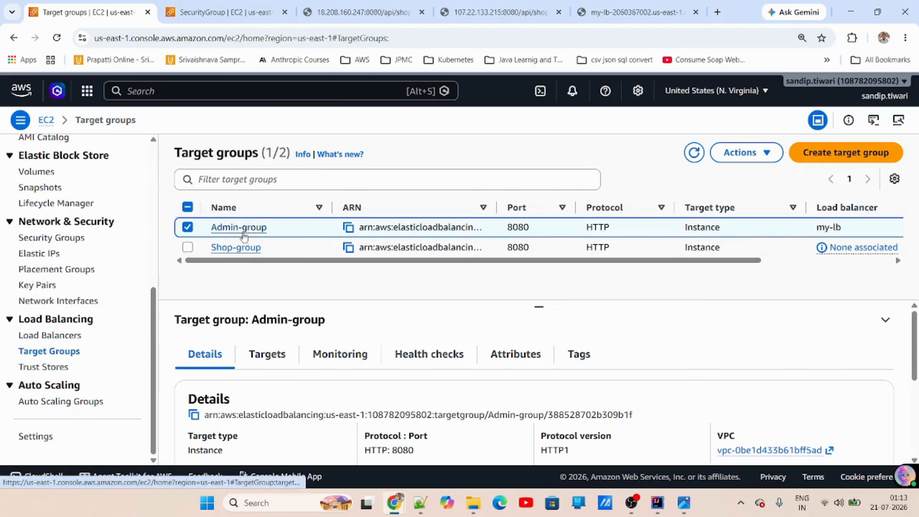
left_click(238, 225)
scroll(362, 326, "down", 5)
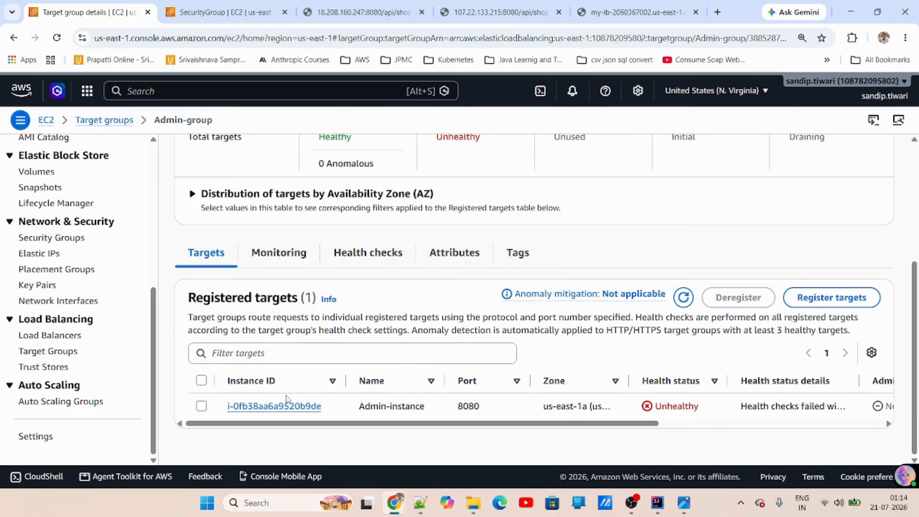
scroll(292, 394, "up", 5)
Step: Open the rules of my-lb's HTTP:8080 listener and bring up the form for adding a rule
left_click(61, 335)
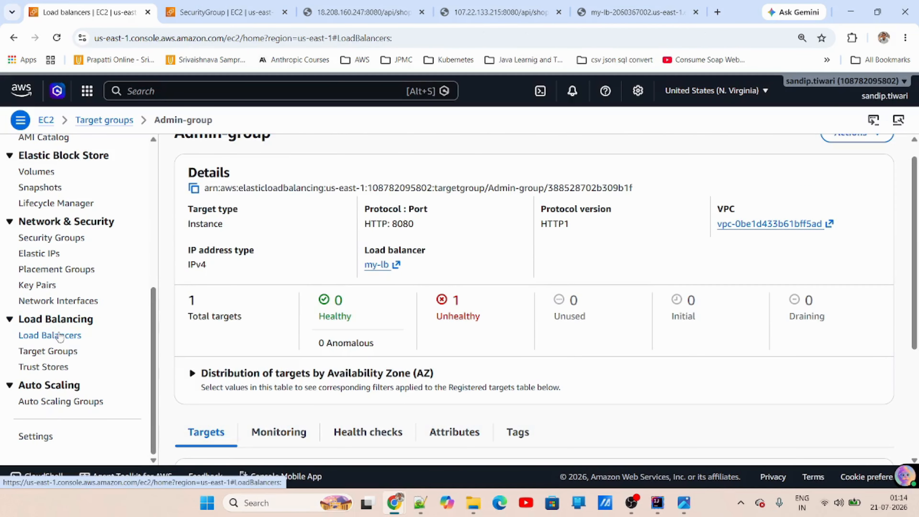
left_click(223, 244)
scroll(320, 293, "down", 8)
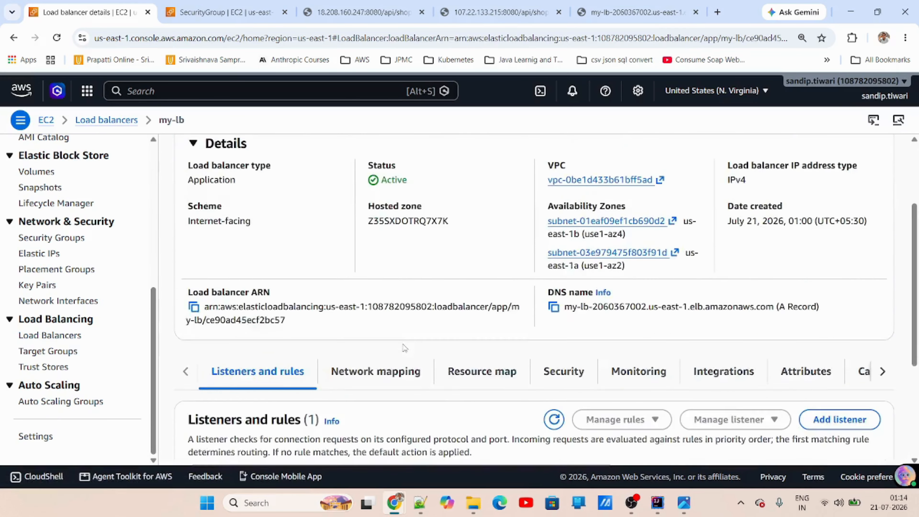
scroll(399, 364, "down", 1)
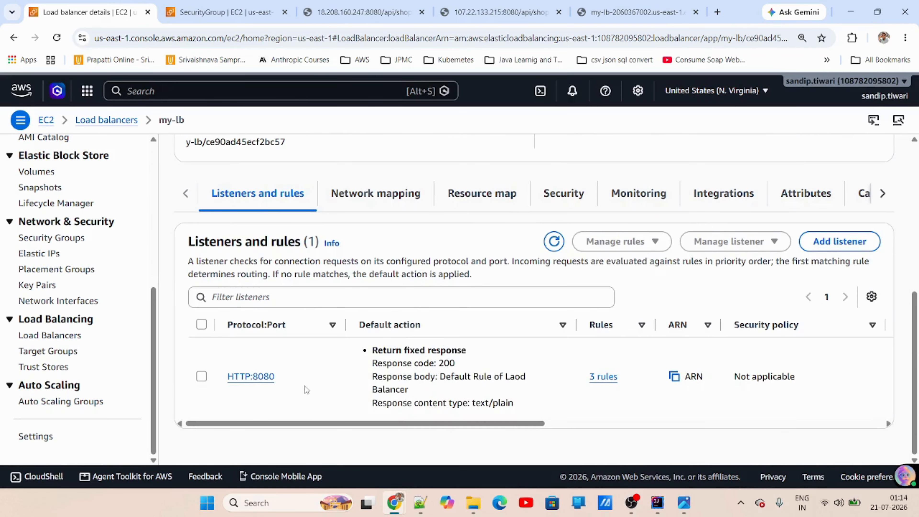
left_click(598, 378)
scroll(703, 347, "down", 5)
left_click(845, 247)
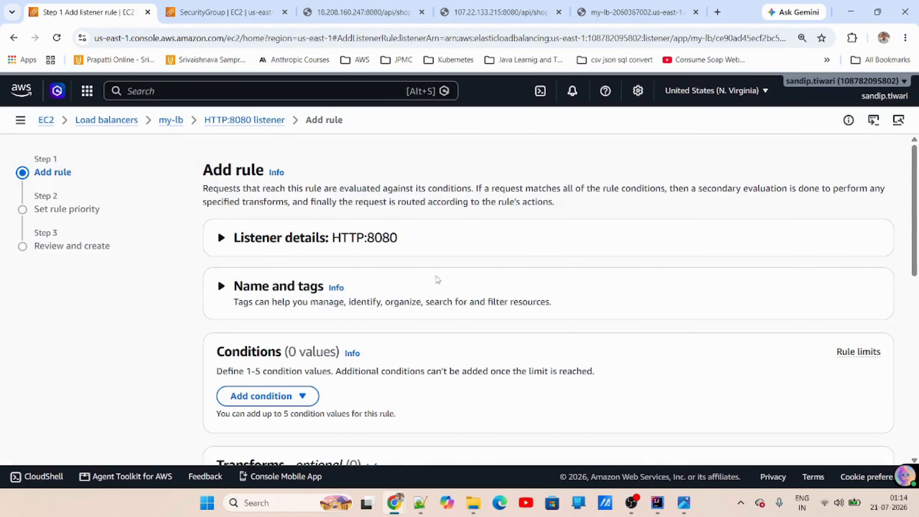
Step: Examine the condition types, optional transforms and routing actions offered for a new listener rule
scroll(386, 340, "down", 5)
scroll(381, 338, "up", 2)
left_click(247, 279)
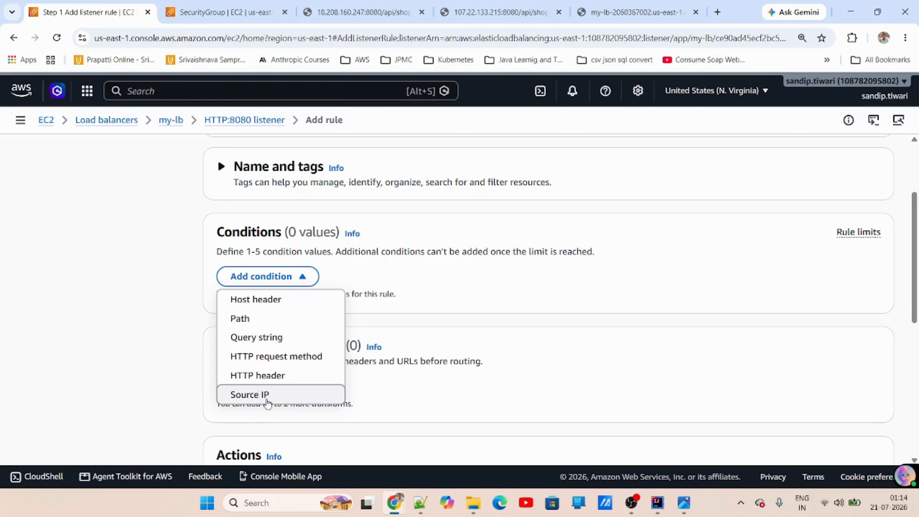
left_click(510, 291)
scroll(512, 336, "down", 3)
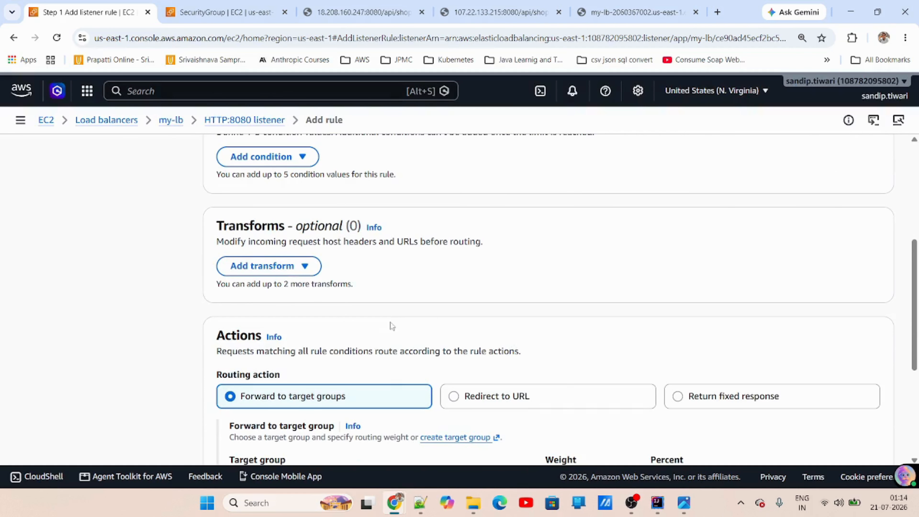
scroll(397, 338, "down", 3)
scroll(456, 326, "down", 2)
scroll(463, 334, "up", 6)
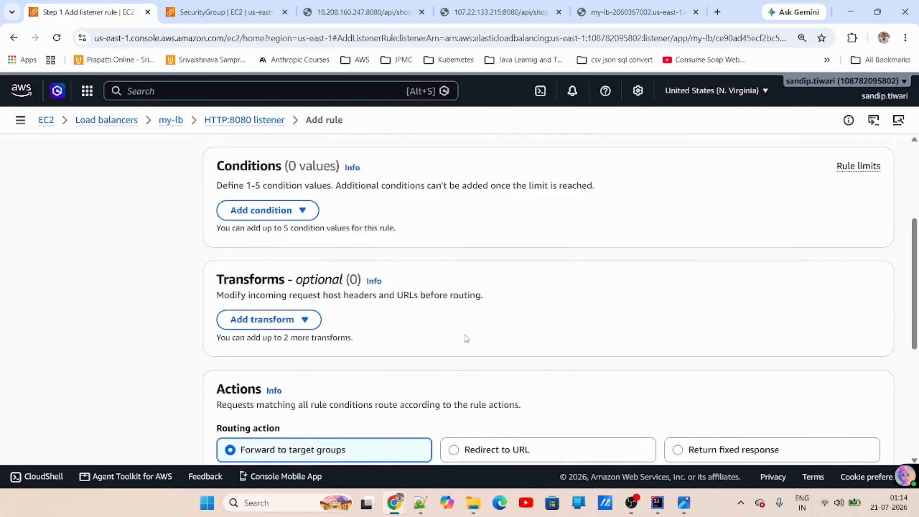
scroll(466, 338, "up", 5)
Step: Leave the new rule uncreated, return to the load balancer list and check my-lb's details down to its DNS name
left_click(108, 121)
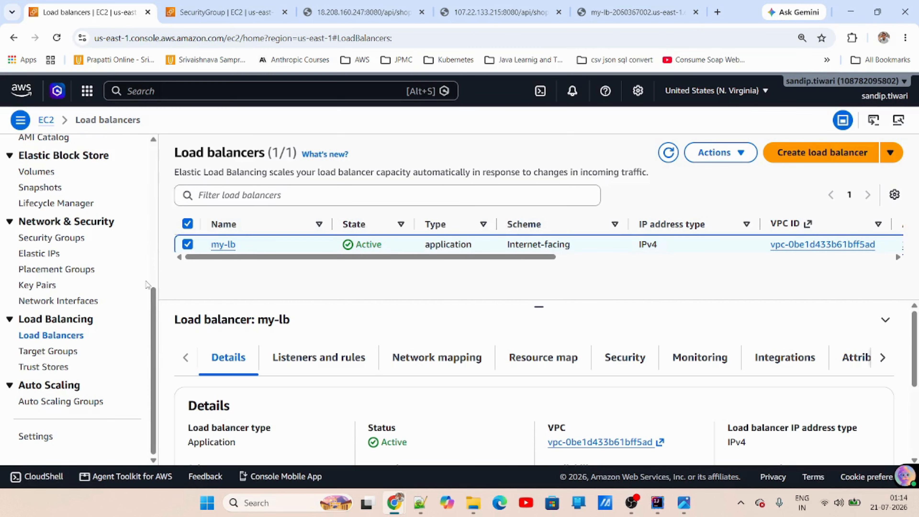
scroll(146, 286, "up", 7)
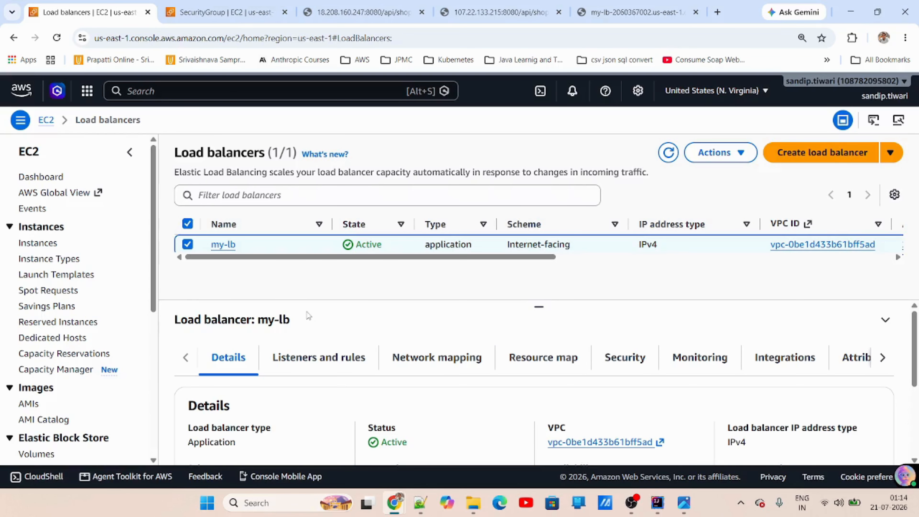
scroll(167, 332, "down", 5)
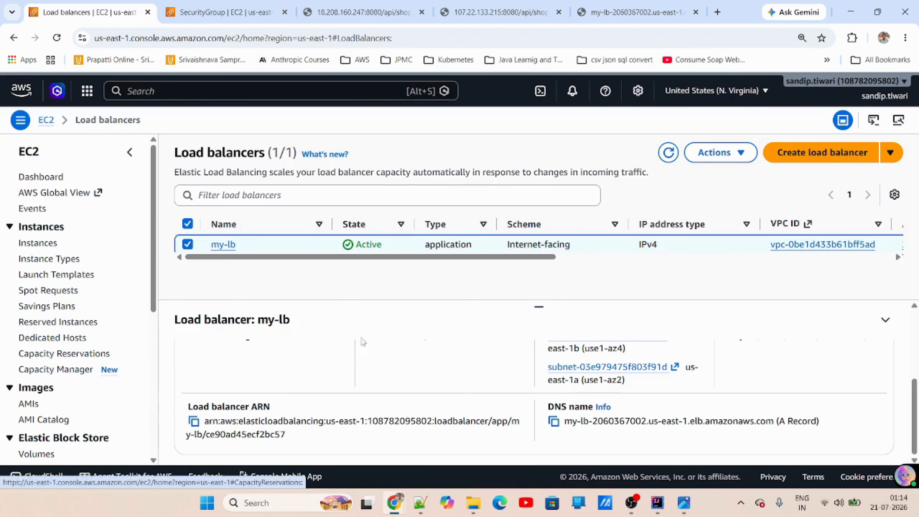
left_click(639, 498)
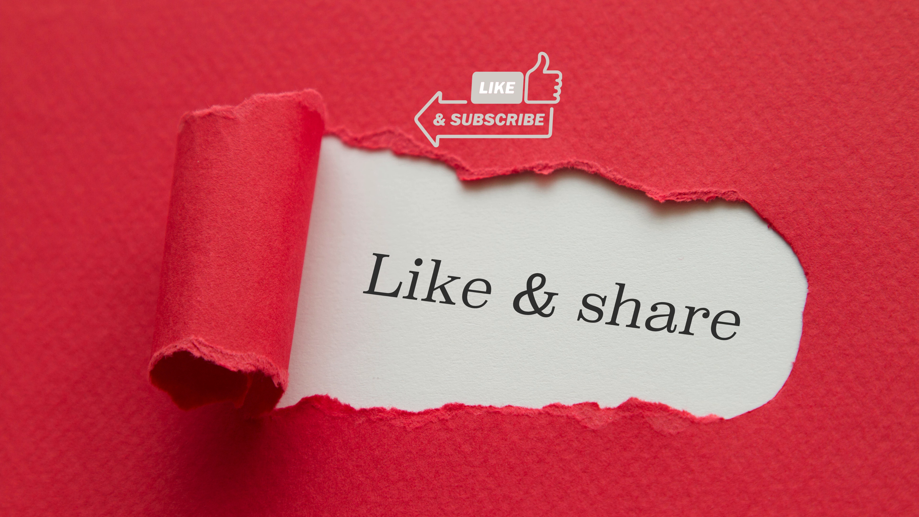